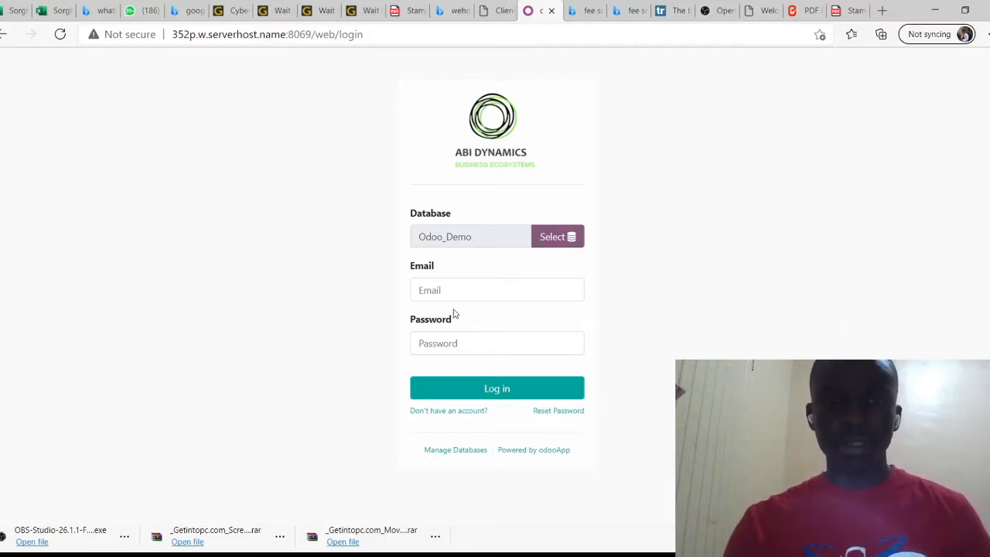
# Browse the database list and management options, then return to the Odoo_Demo login page
pyautogui.click(448, 287)
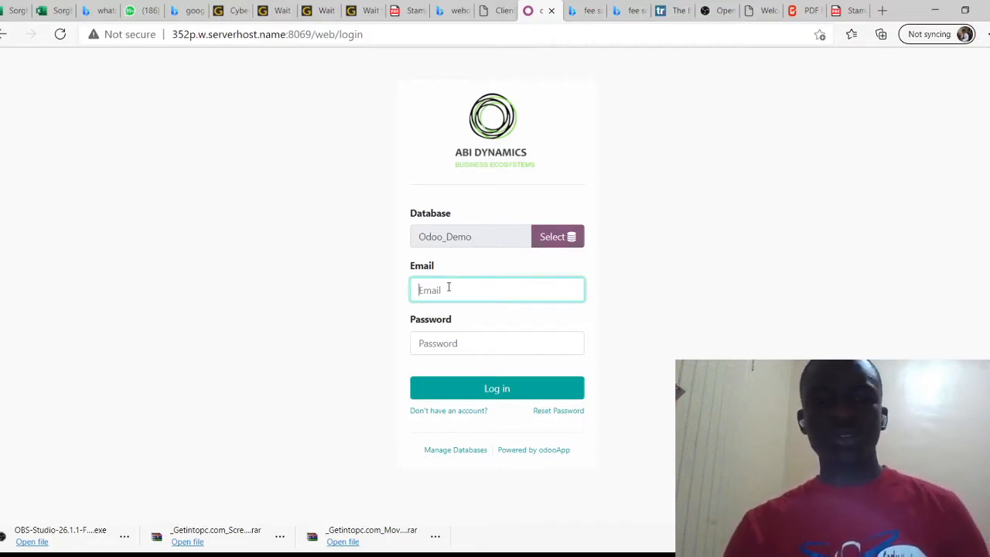
pyautogui.click(747, 243)
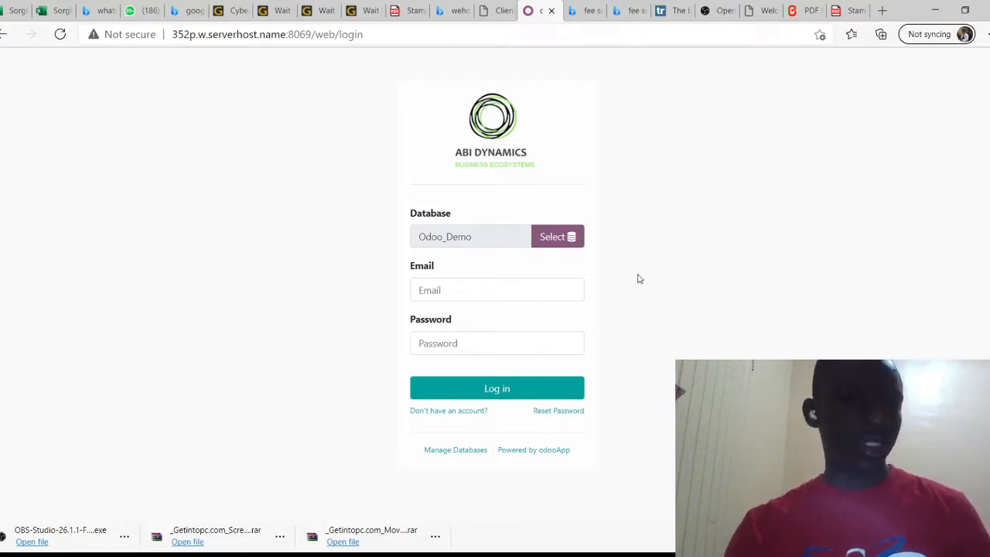
pyautogui.click(556, 239)
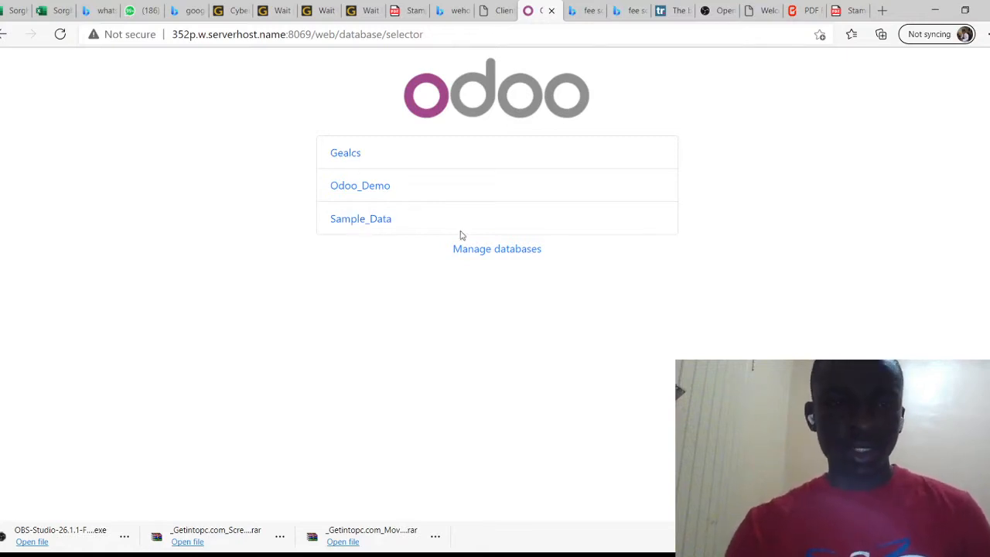
pyautogui.click(477, 250)
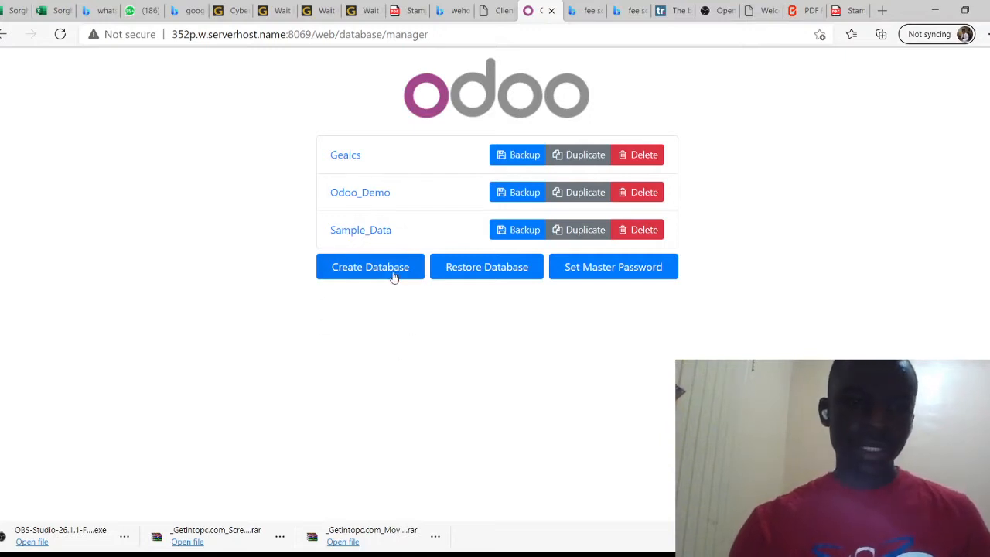
pyautogui.click(367, 199)
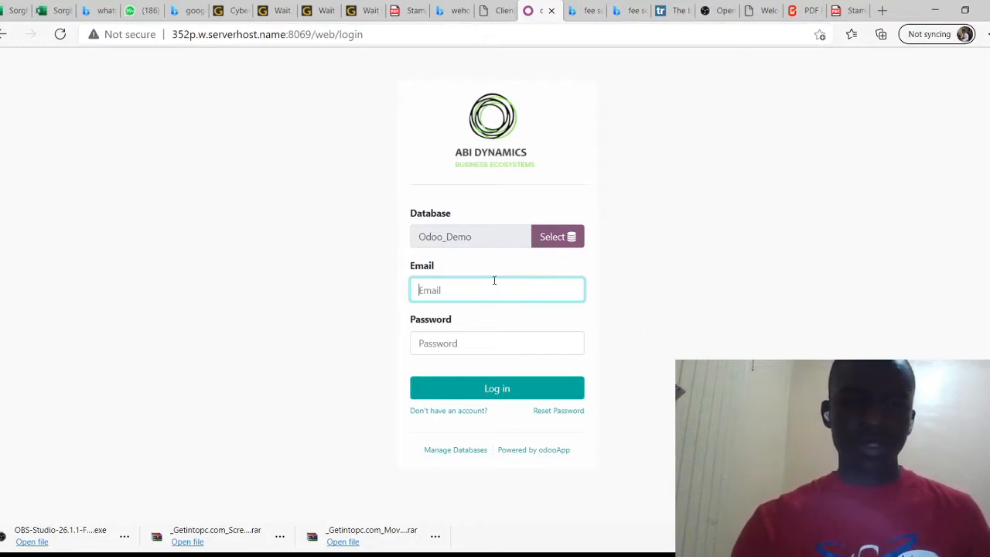
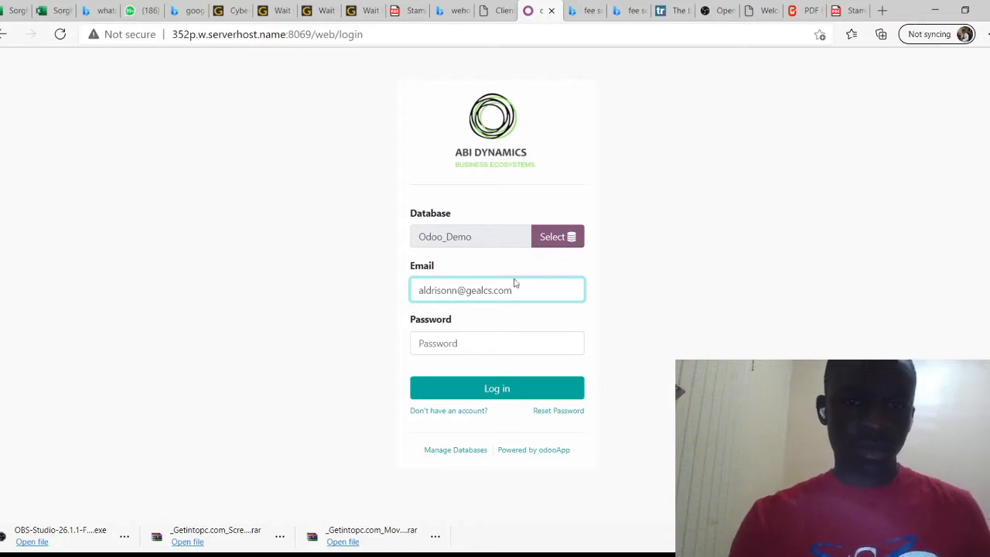
# Log in to Odoo_Demo with the administrator email and password
pyautogui.click(643, 284)
pyautogui.click(490, 343)
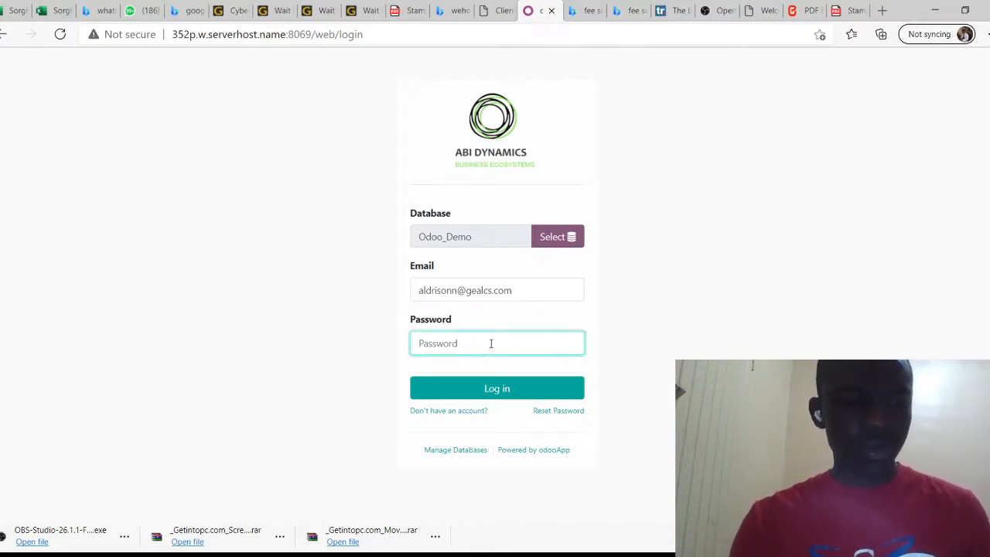
pyautogui.write('******')
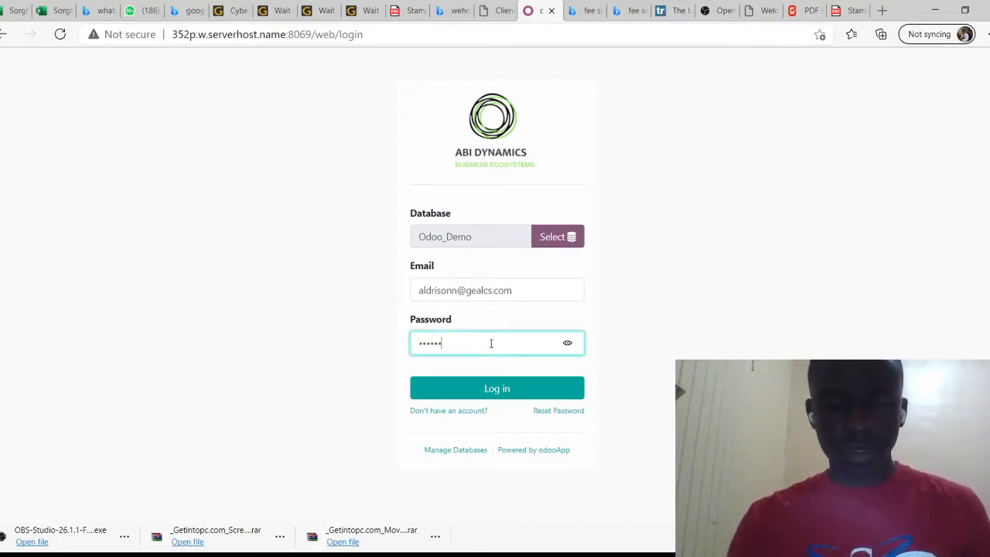
pyautogui.click(509, 394)
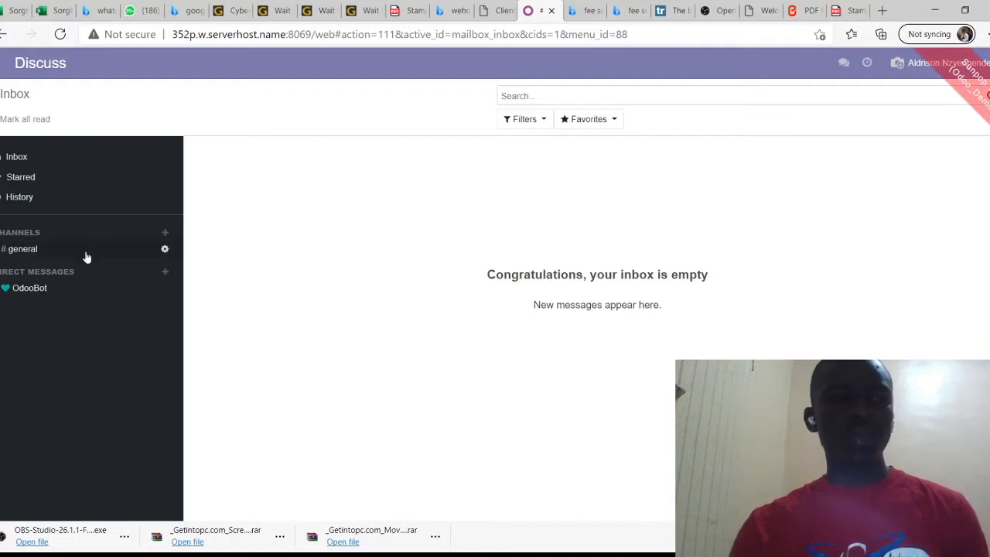
# Send the message 'hello' in the #general channel
pyautogui.click(61, 252)
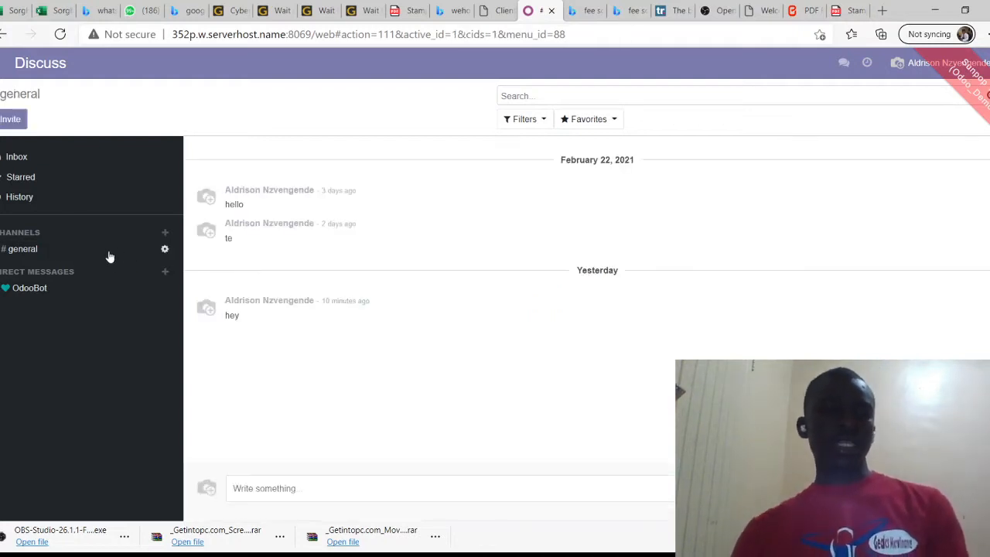
pyautogui.write('hello')
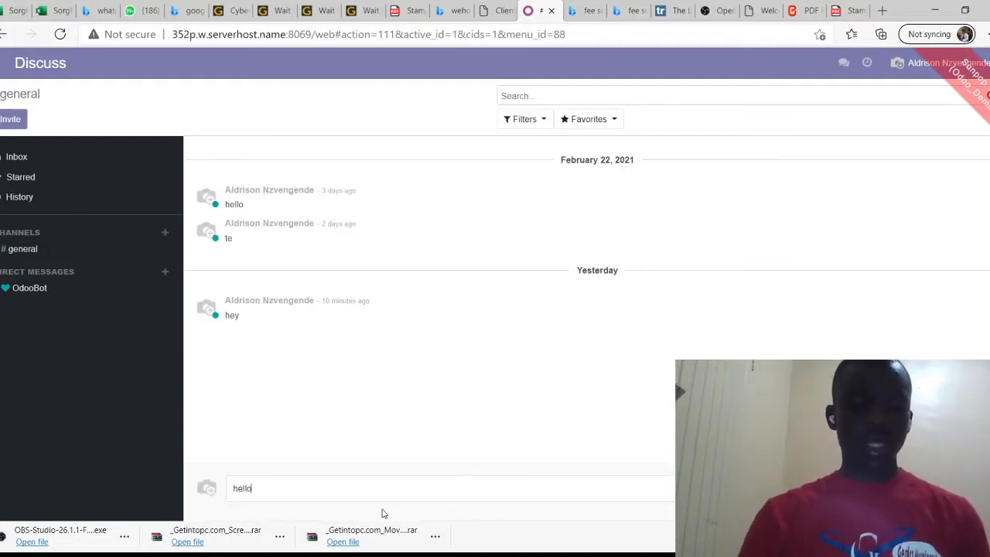
pyautogui.press('Return')
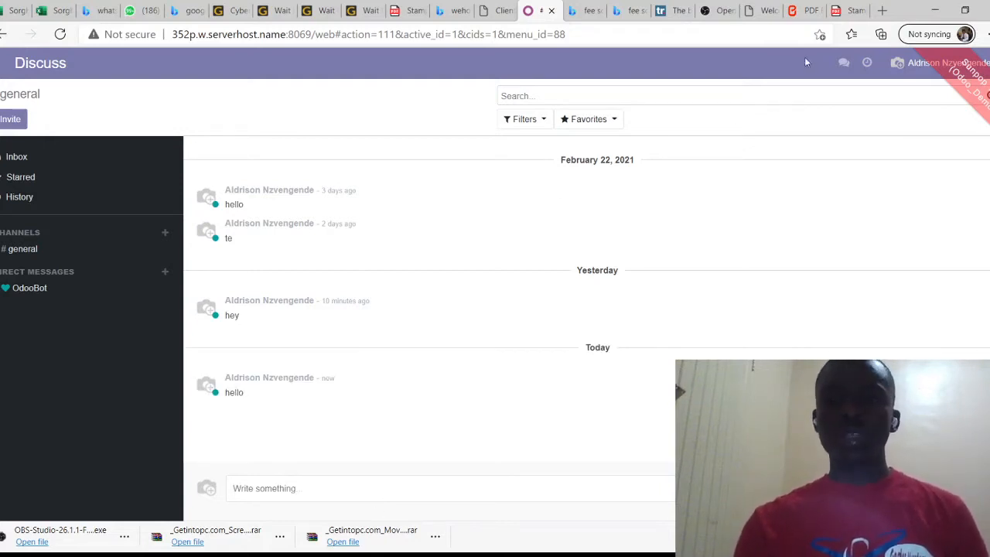
# Check the recent chats list, start a new direct message, and bring up the apps menu
pyautogui.click(850, 67)
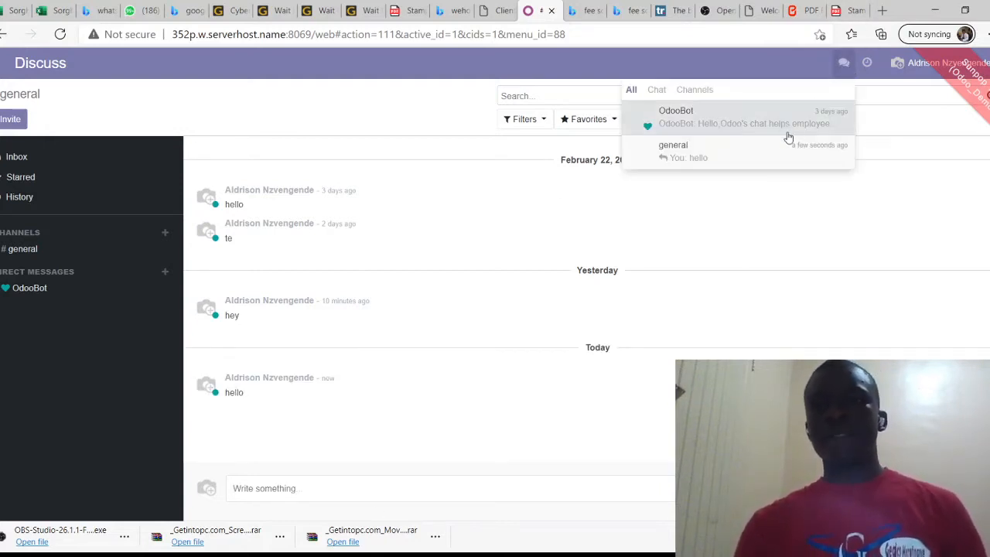
pyautogui.click(710, 164)
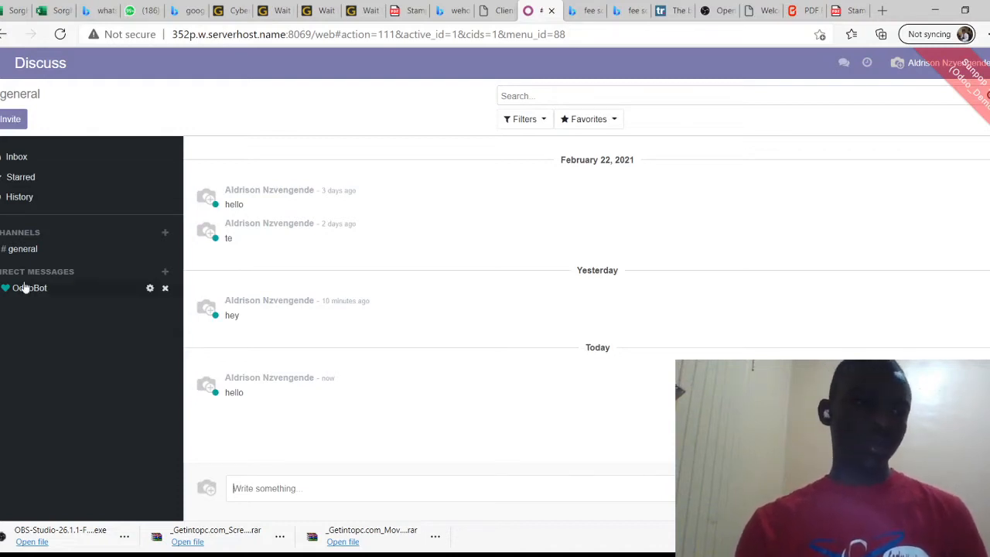
pyautogui.click(165, 272)
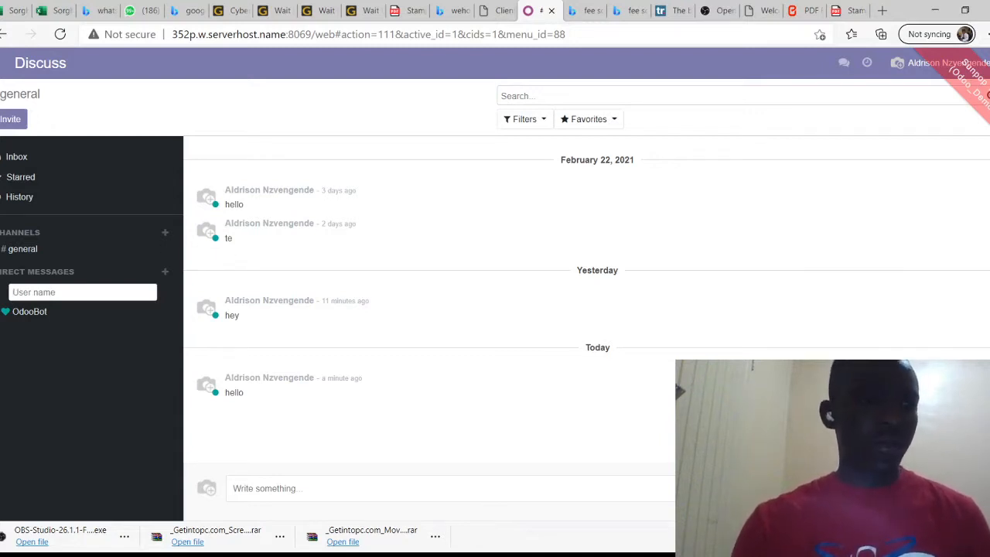
pyautogui.click(2, 63)
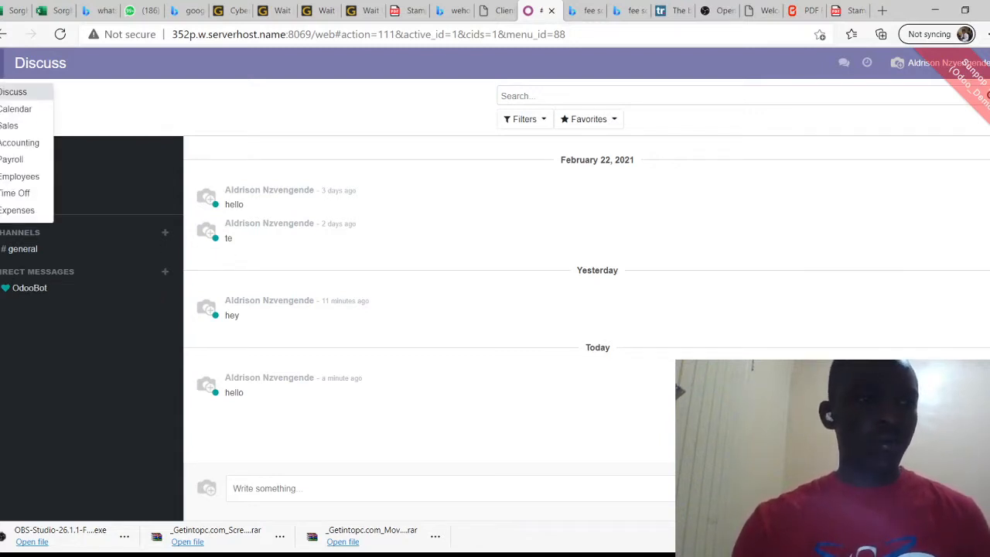
# Open Accounting and review the dashboard: $239.00 net profit, $500.00 income, $261.00 expenses
pyautogui.click(17, 145)
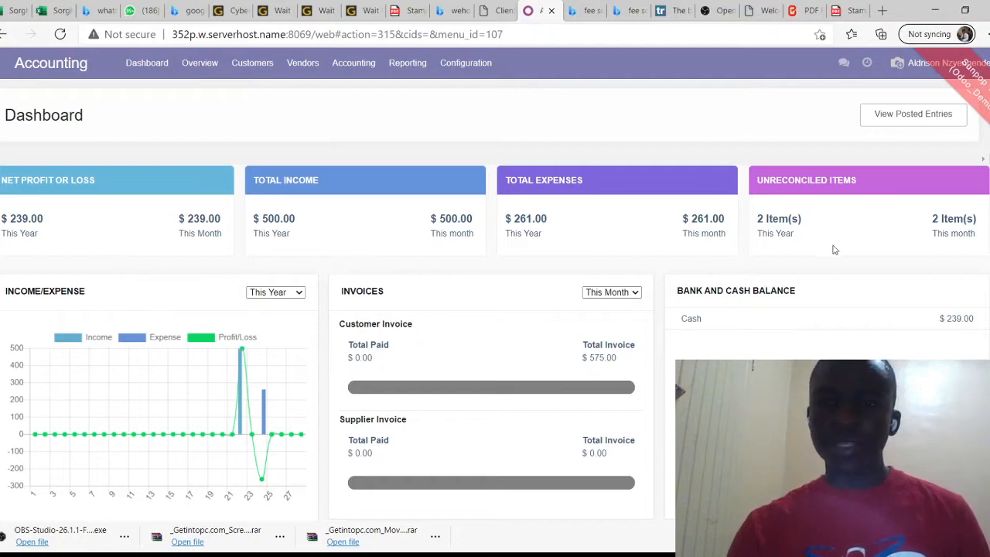
pyautogui.scroll(-1, 631, 286)
pyautogui.scroll(-1, 489, 311)
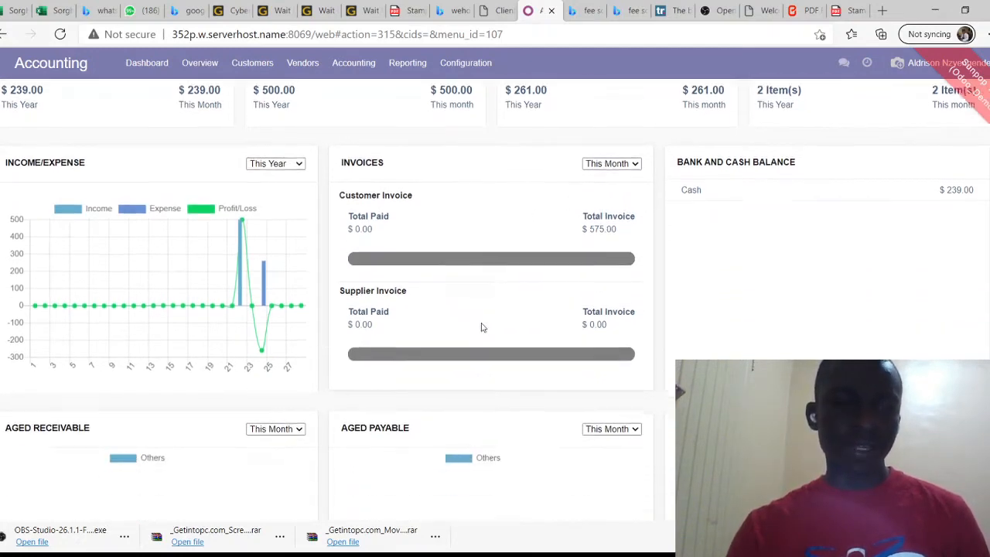
pyautogui.scroll(-2, 481, 327)
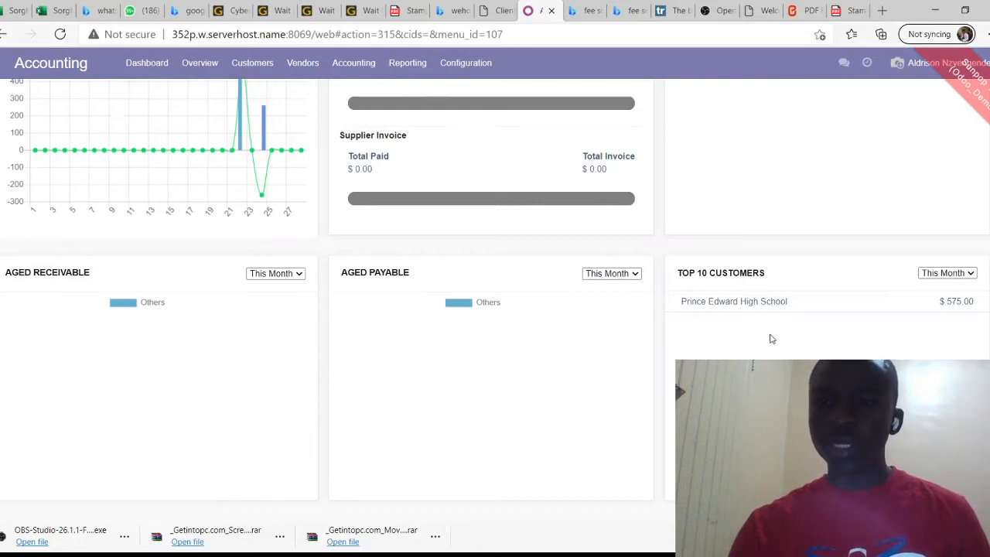
pyautogui.scroll(3, 770, 338)
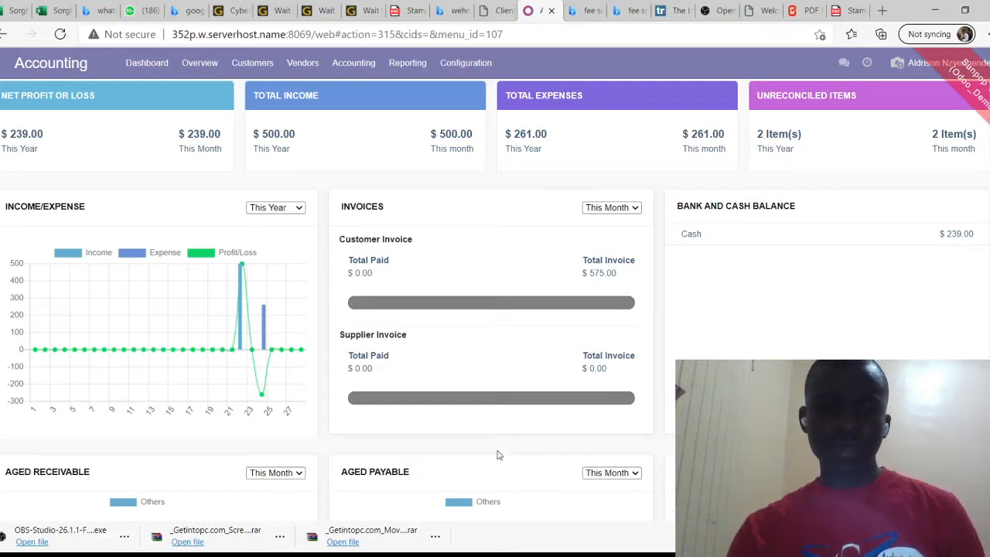
pyautogui.scroll(1, 381, 304)
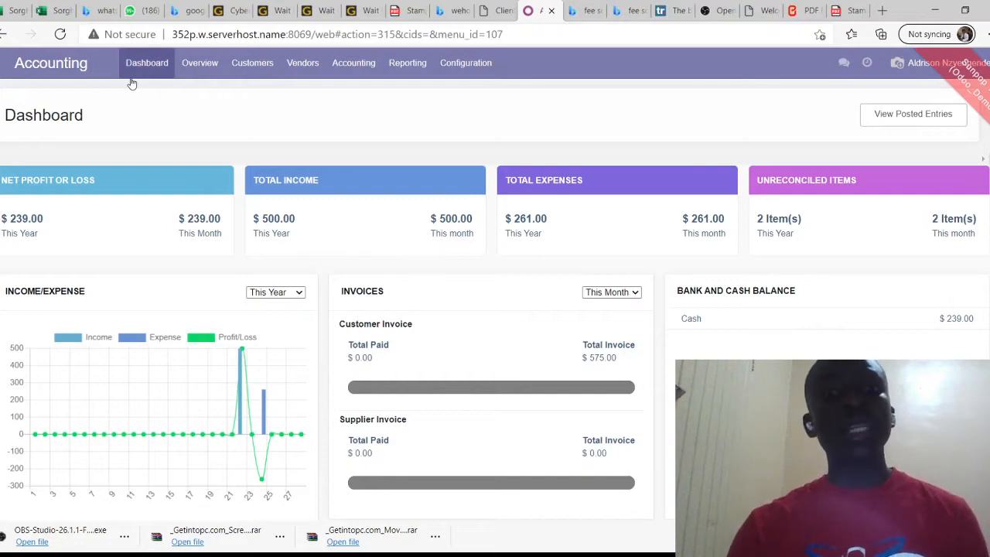
# View the Accounting Overview of journals, then switch to the Employees app
pyautogui.click(195, 71)
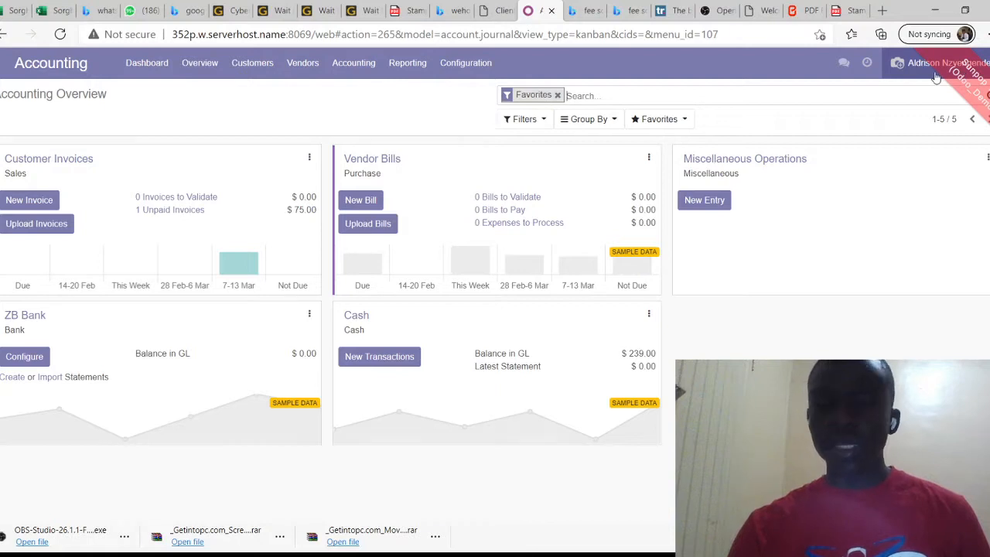
pyautogui.click(1, 67)
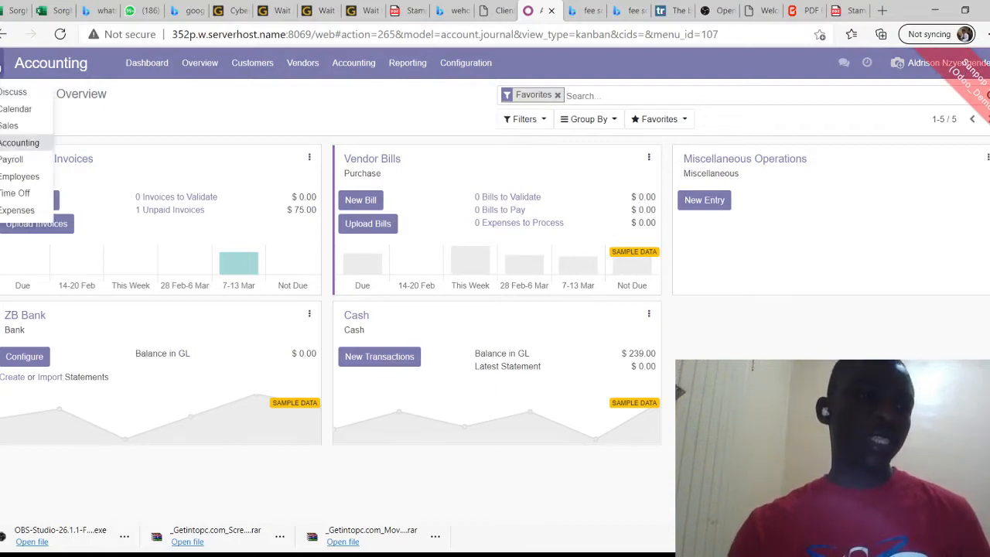
pyautogui.click(20, 182)
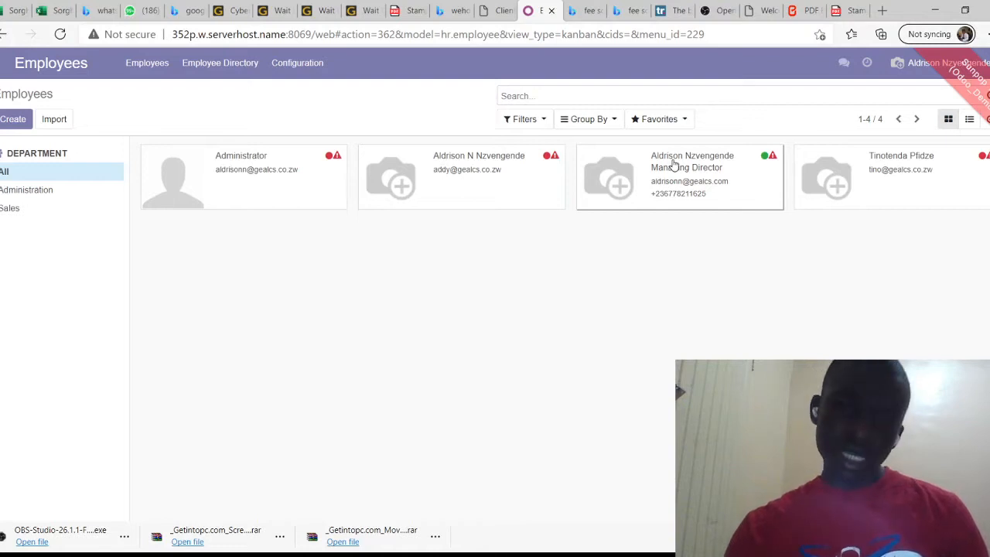
# Inspect the Managing Director's employee record, then switch to Payroll's Employee Payslips list
pyautogui.click(668, 188)
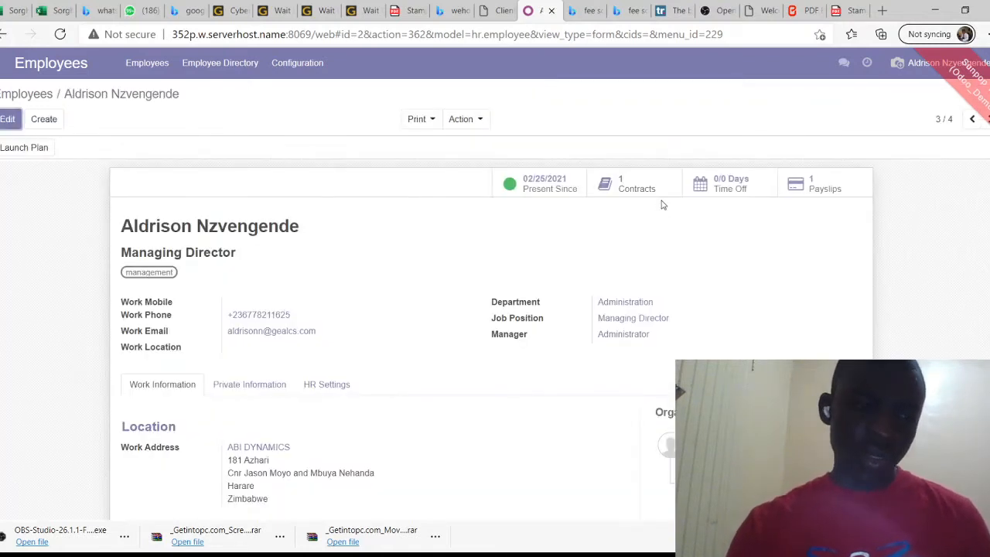
pyautogui.scroll(-3, 397, 236)
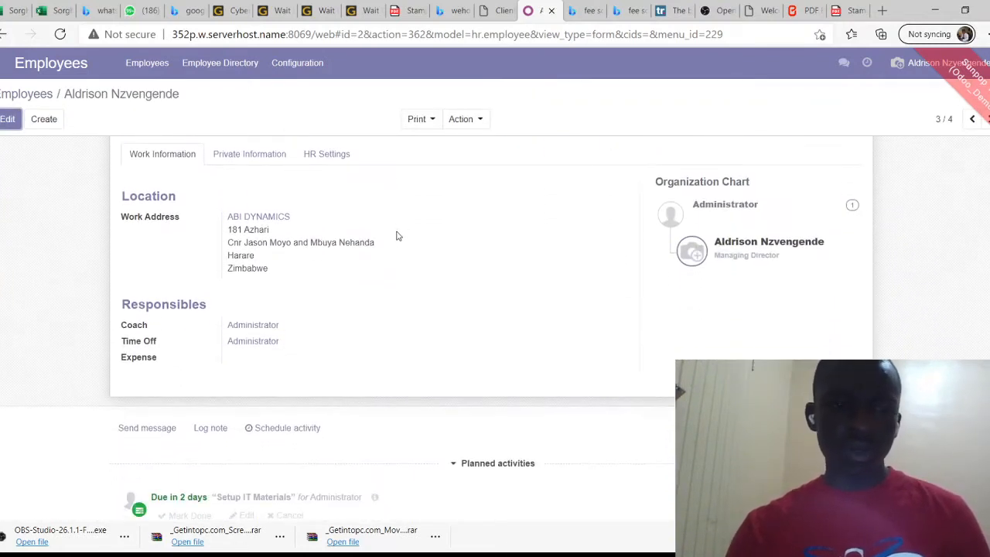
pyautogui.scroll(2, 398, 235)
pyautogui.scroll(2, 358, 285)
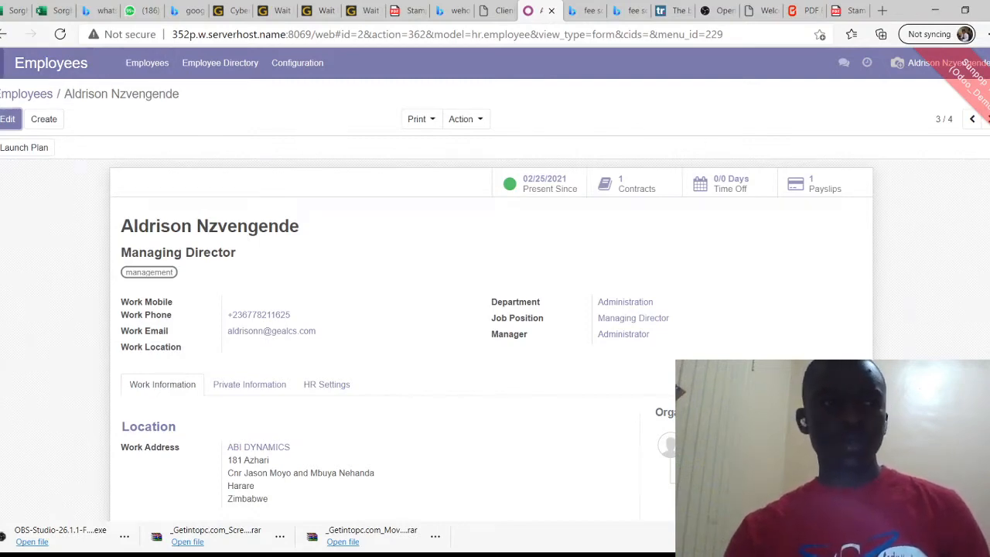
pyautogui.click(2, 62)
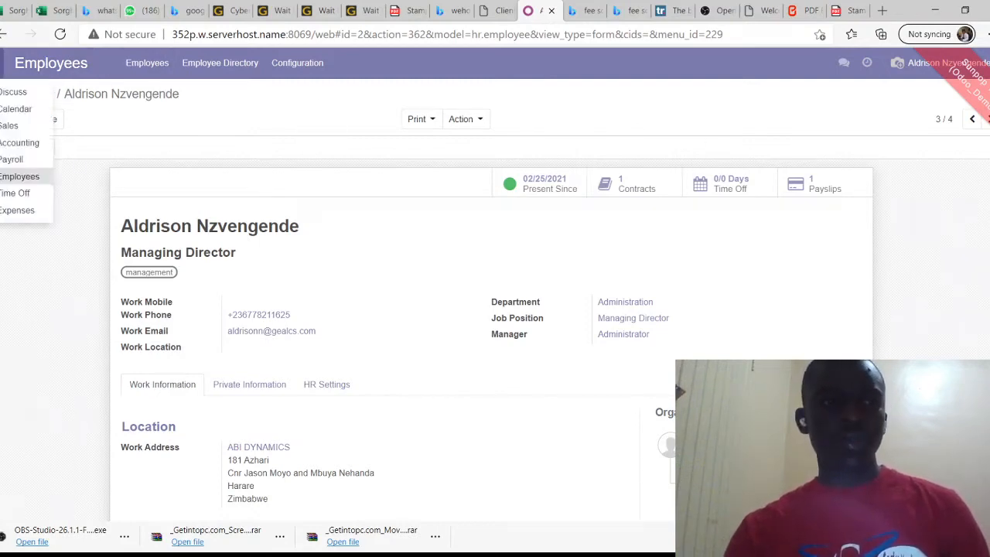
pyautogui.click(20, 177)
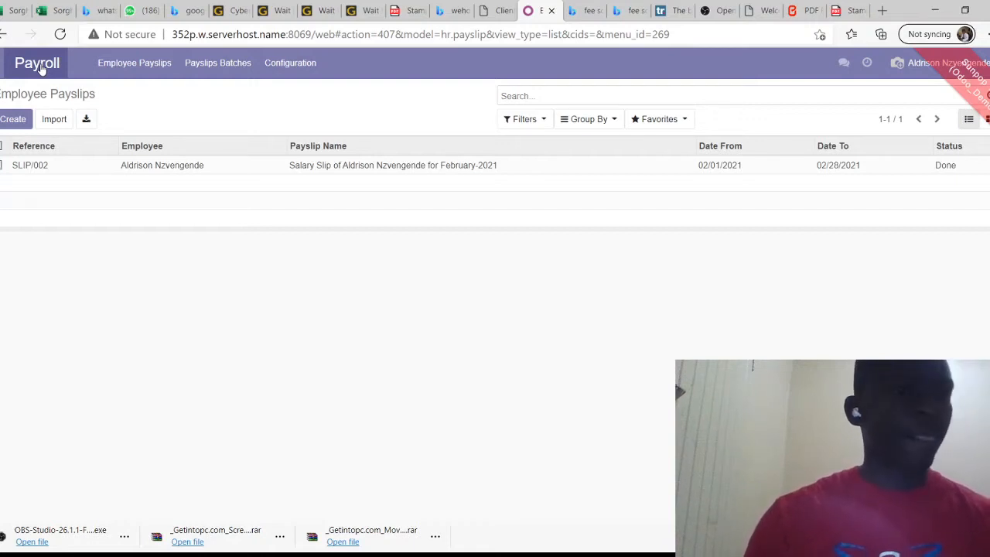
# Return to the Accounting Overview and open the Customer Invoices journal's ⋮ options menu
pyautogui.click(4, 62)
pyautogui.click(23, 143)
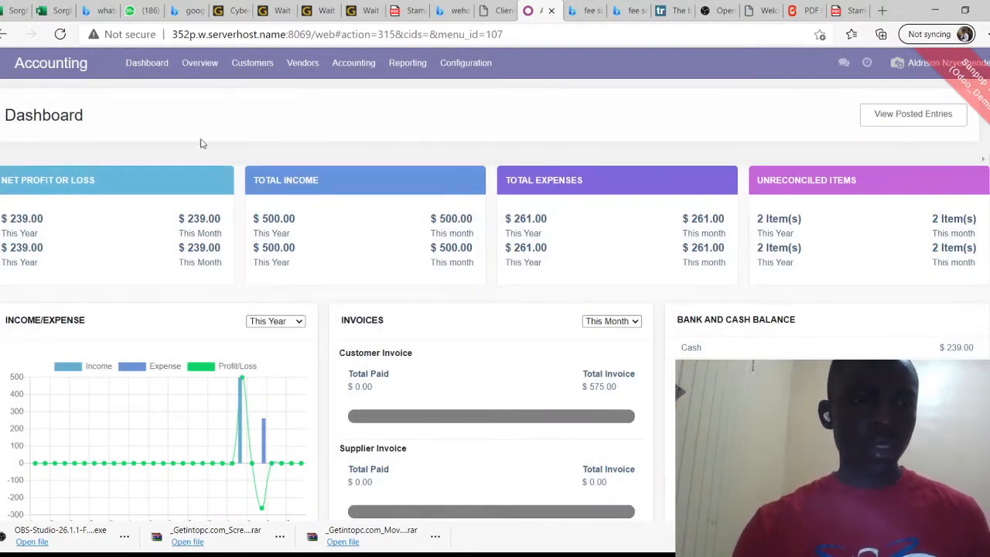
pyautogui.click(208, 71)
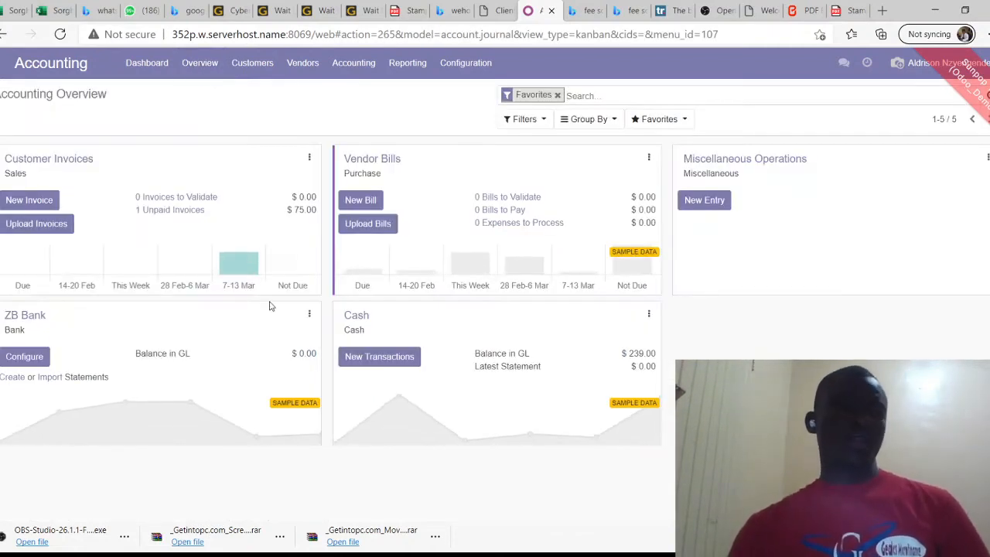
pyautogui.click(310, 160)
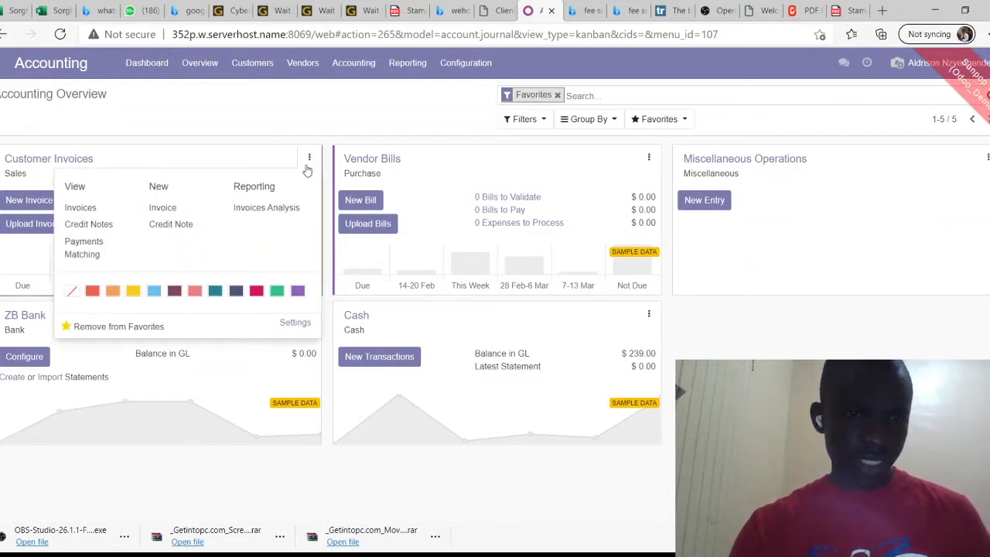
# Create a new customer invoice, dismissing the client error that appears
pyautogui.click(164, 209)
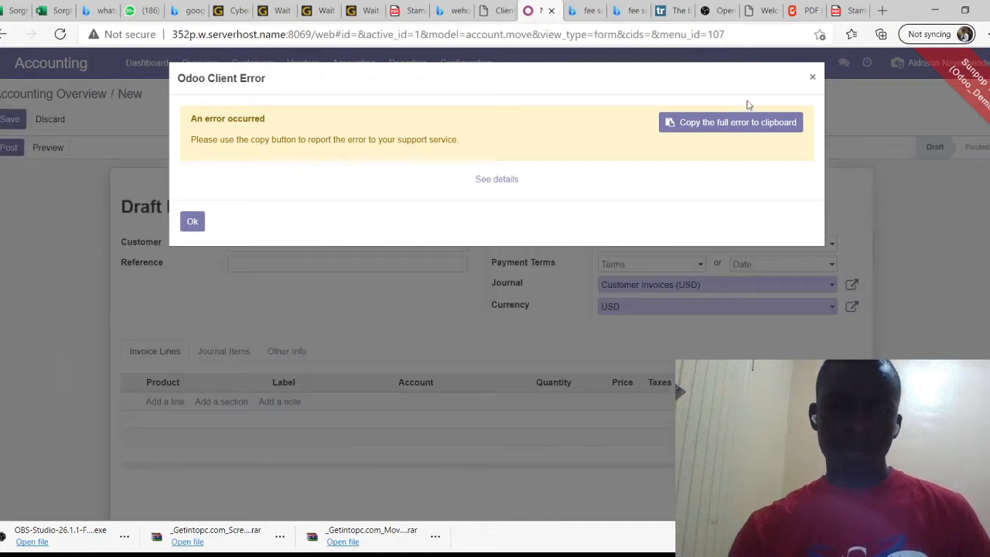
pyautogui.click(812, 78)
pyautogui.scroll(-1, 256, 227)
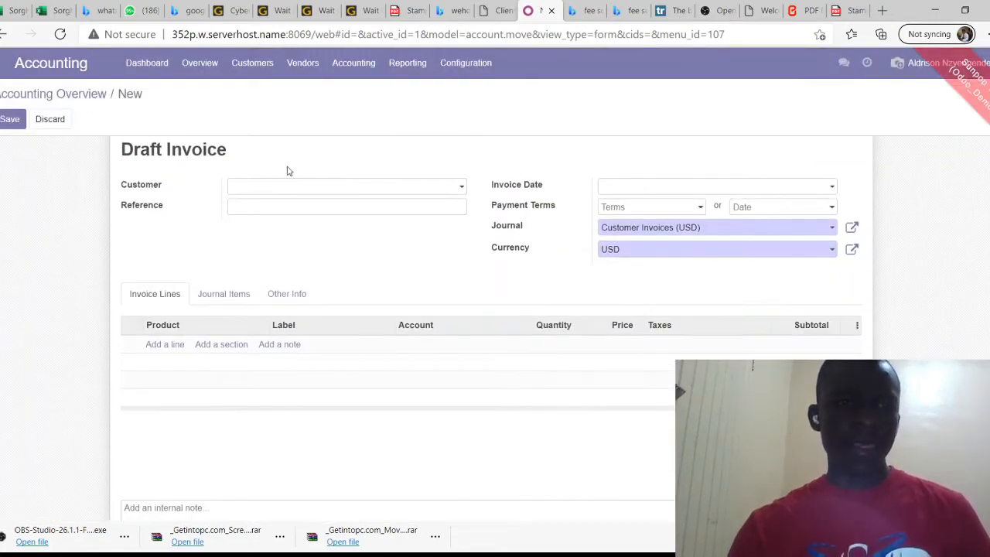
# Enter OK ZIMBABWE as the customer and choose to create it as a new partner
pyautogui.click(293, 190)
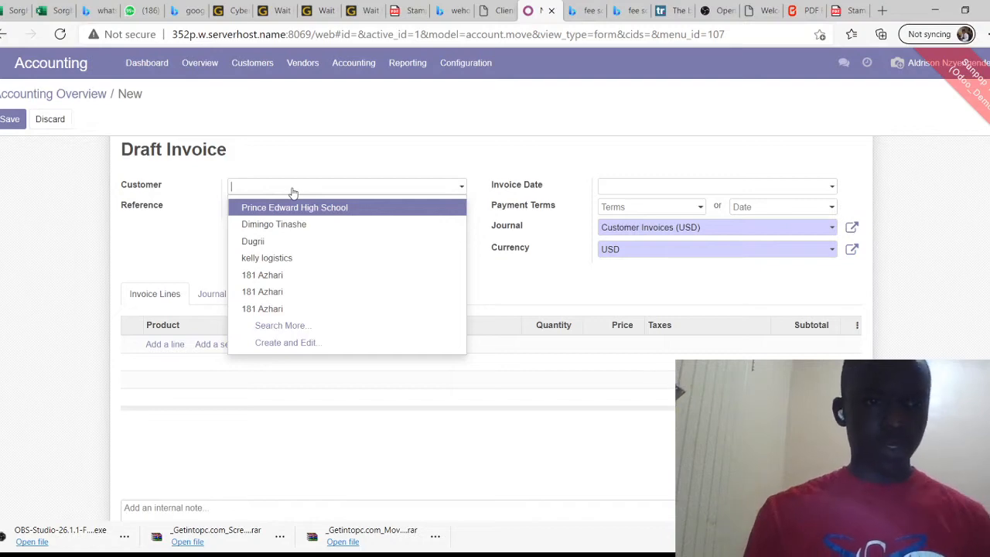
pyautogui.click(291, 188)
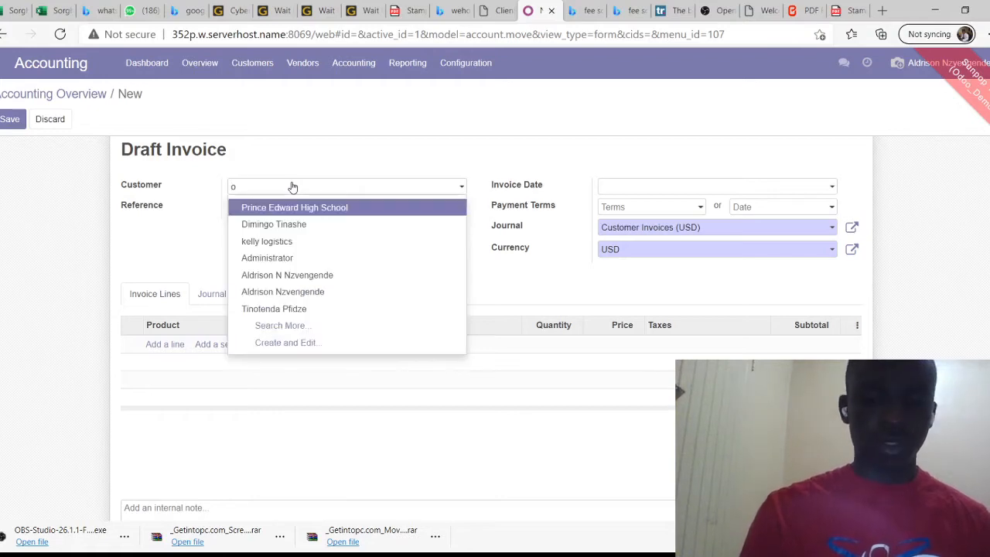
pyautogui.write('K ')
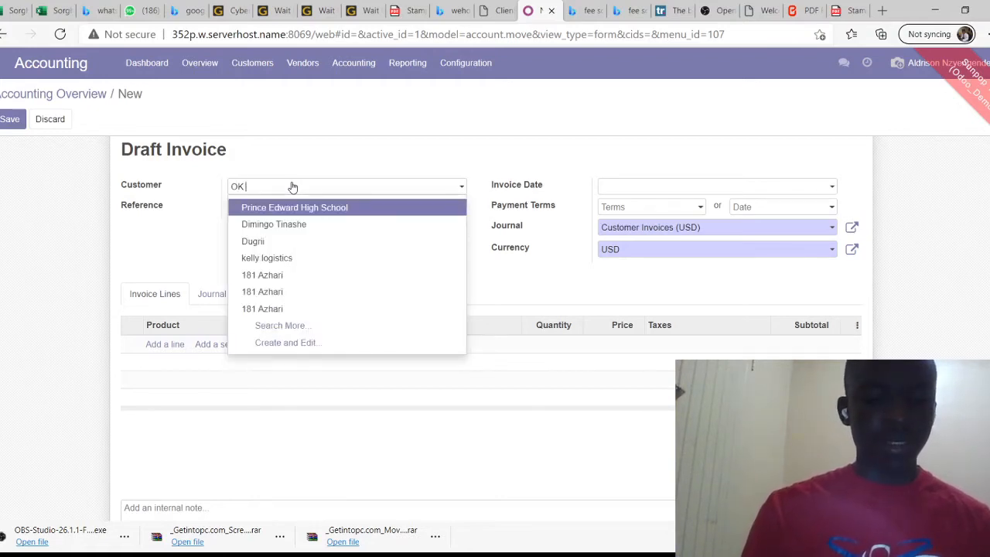
pyautogui.write('ZIMBABWE')
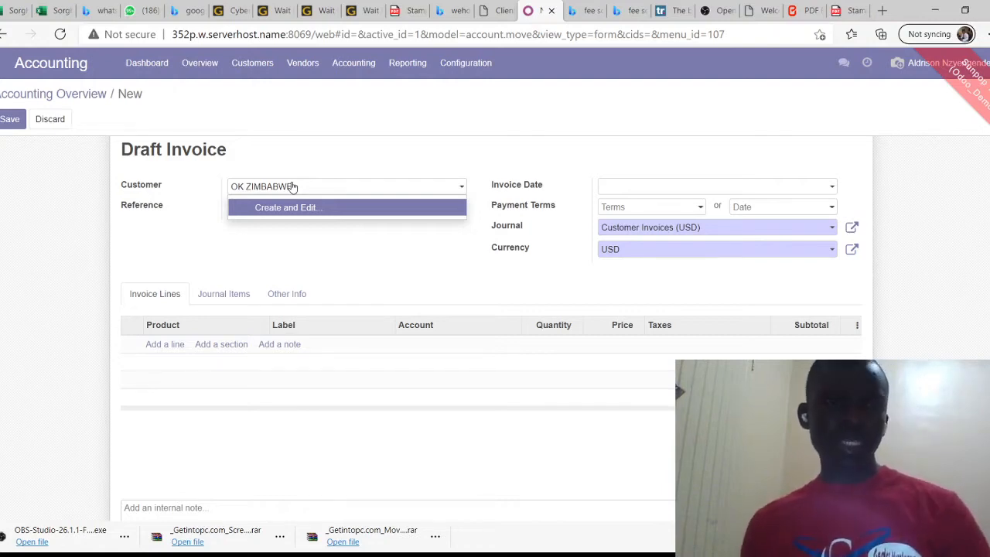
pyautogui.click(340, 210)
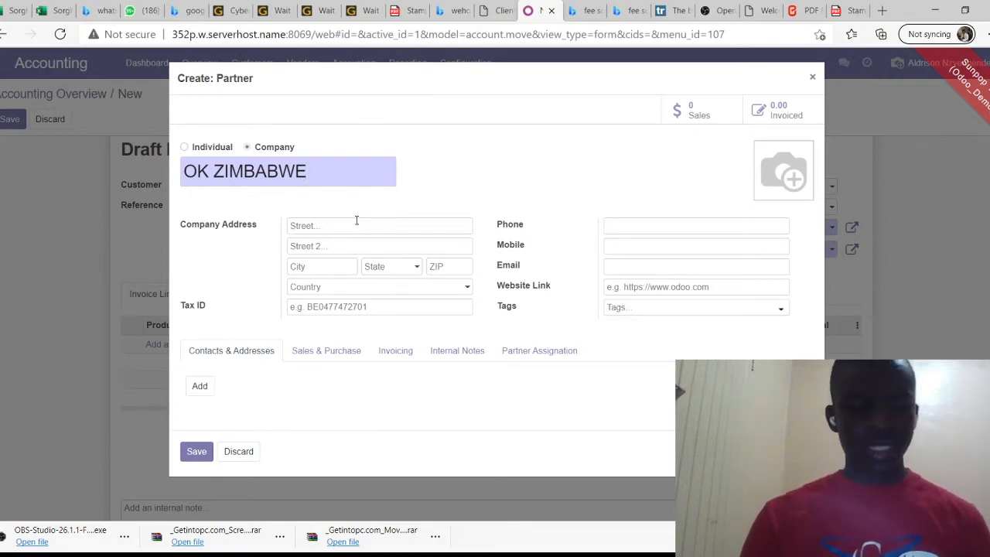
pyautogui.click(357, 221)
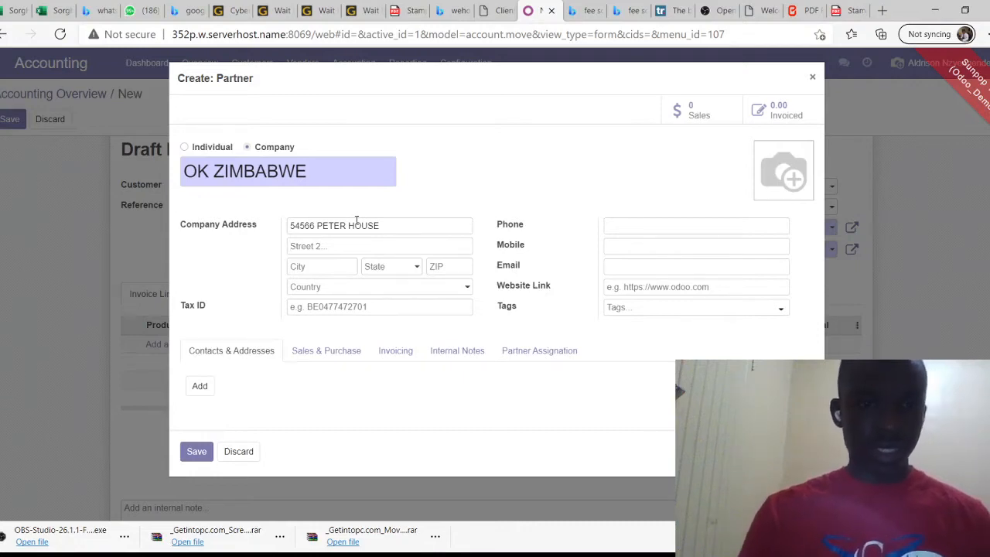
pyautogui.click(308, 266)
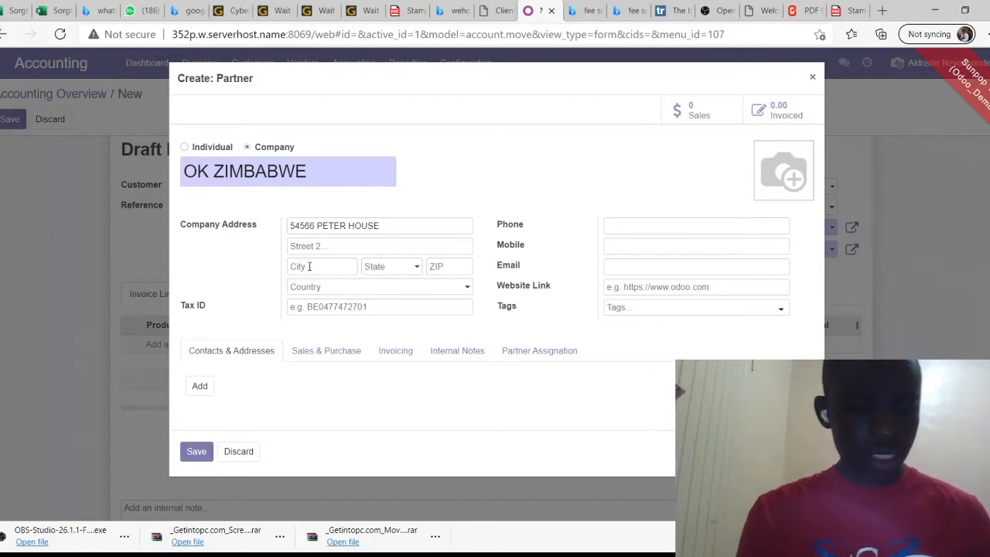
pyautogui.write('HARARE')
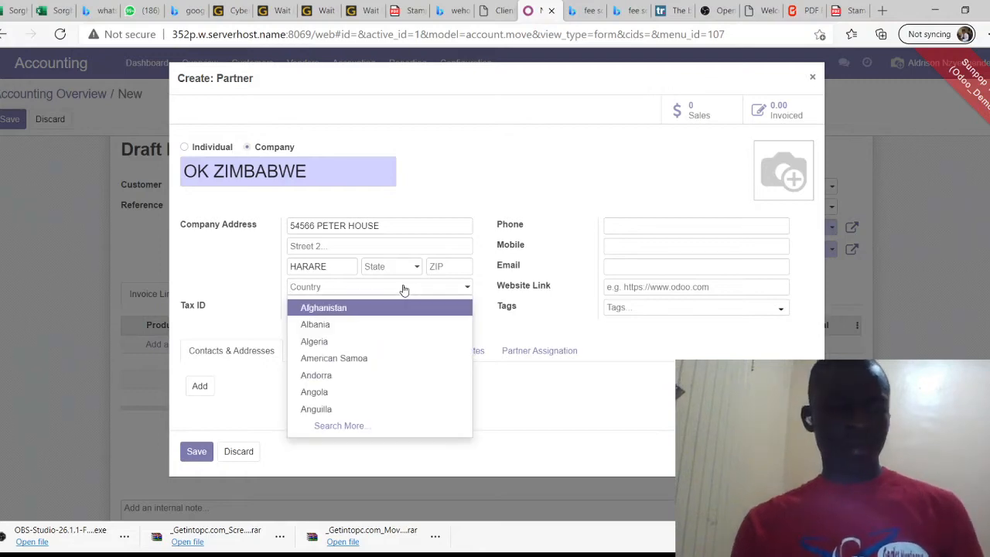
pyautogui.write('ZIM')
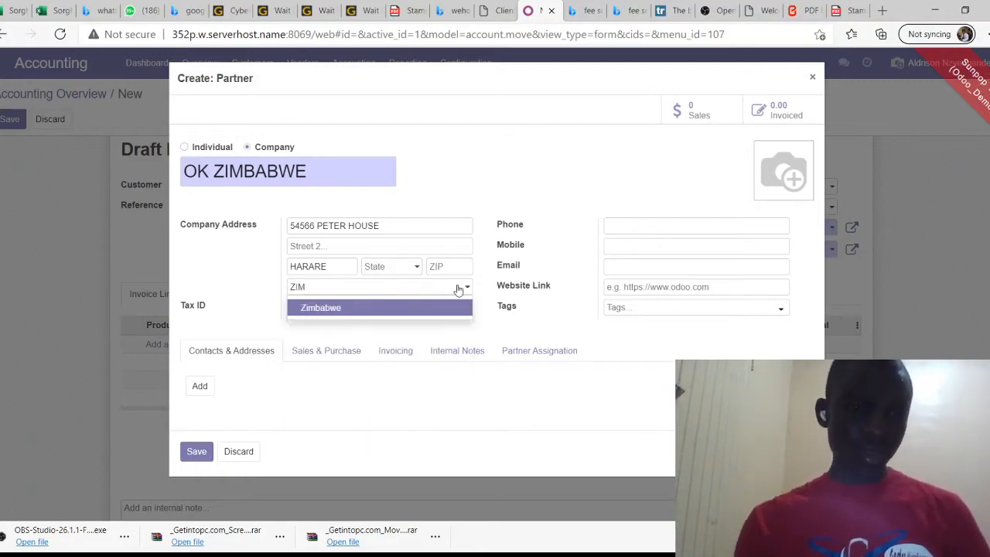
pyautogui.click(406, 313)
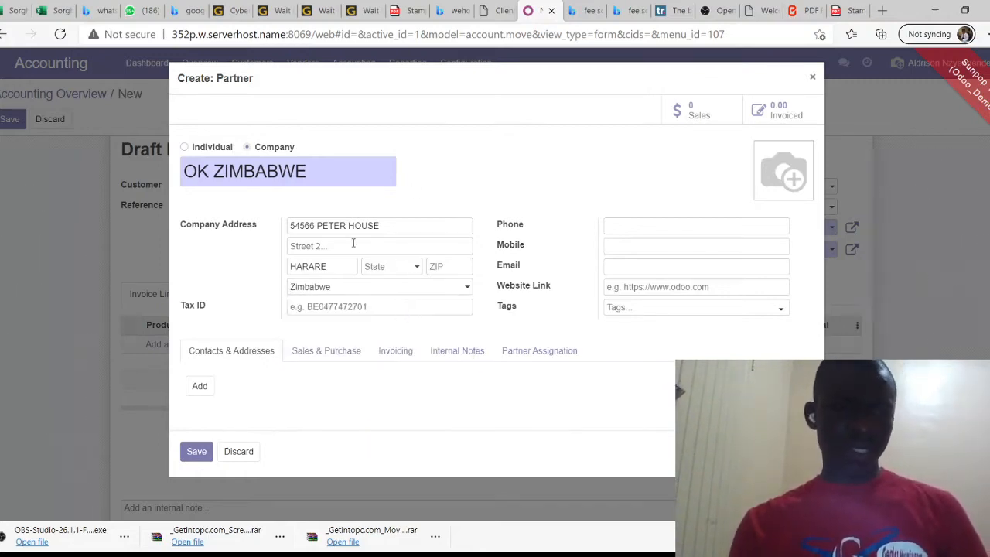
# Review the Sales & Purchase and Invoicing tabs, then save the new customer
pyautogui.click(340, 353)
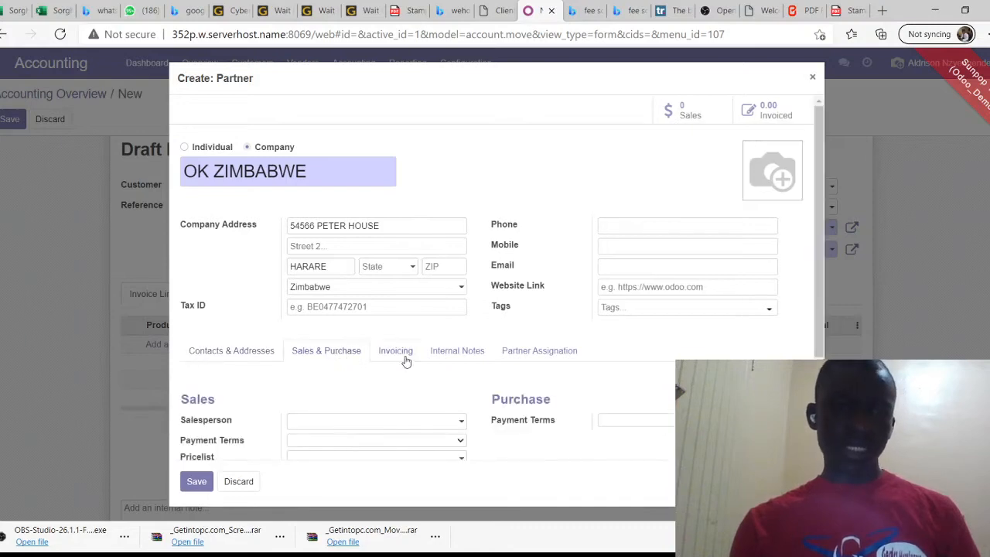
pyautogui.click(405, 358)
pyautogui.scroll(-2, 482, 353)
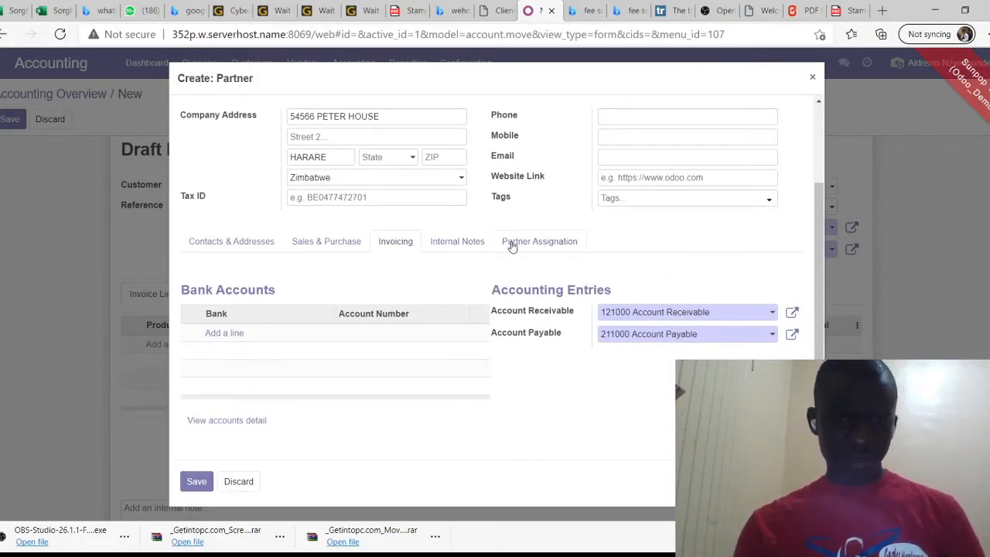
pyautogui.click(335, 244)
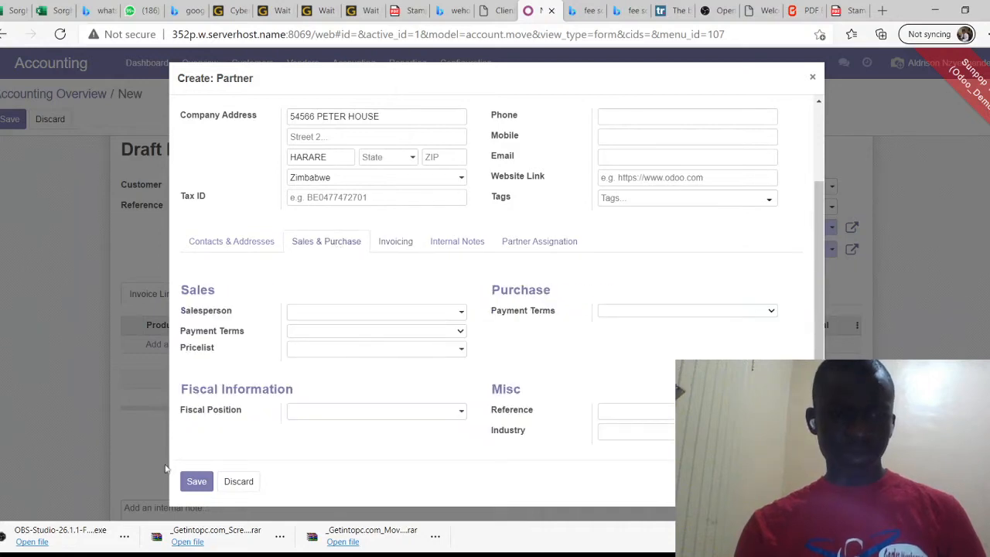
pyautogui.click(195, 482)
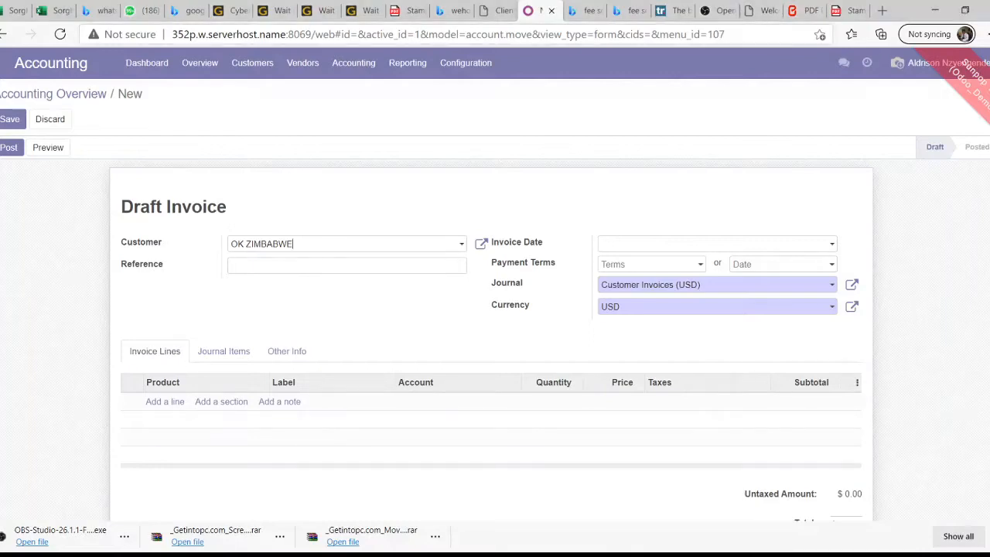
# Set the invoice date to 02/25/2021
pyautogui.scroll(-2, 307, 297)
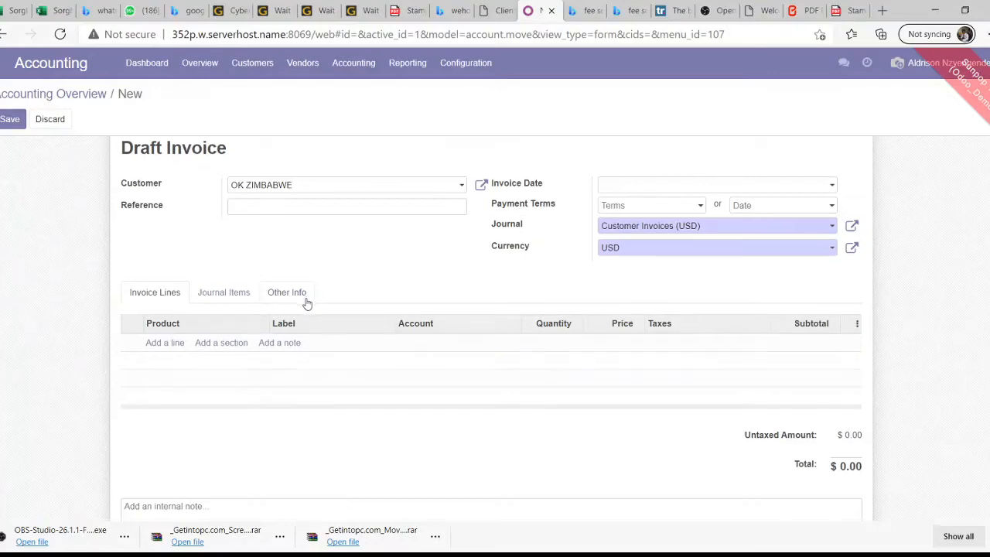
pyautogui.scroll(-2, 307, 302)
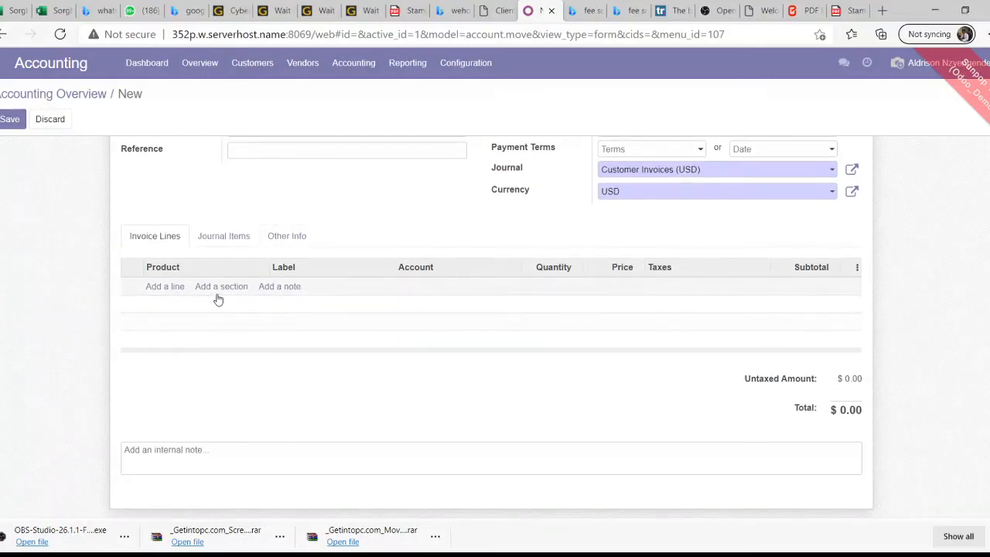
pyautogui.scroll(2, 220, 297)
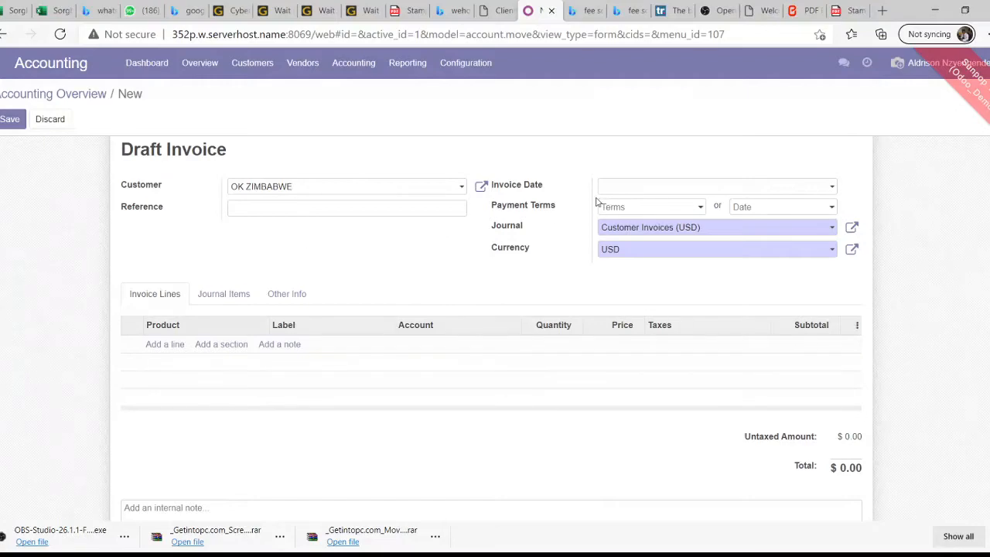
pyautogui.click(638, 190)
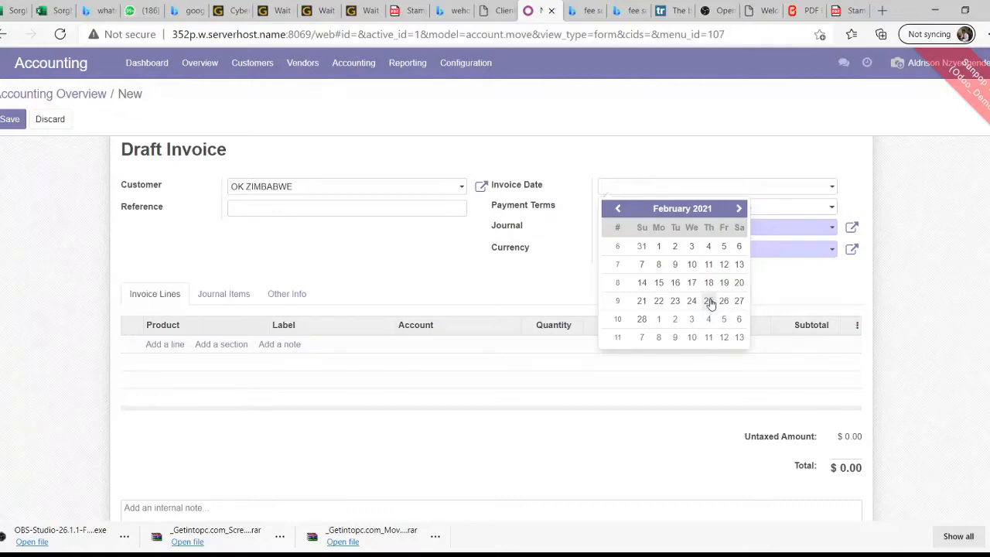
pyautogui.click(709, 301)
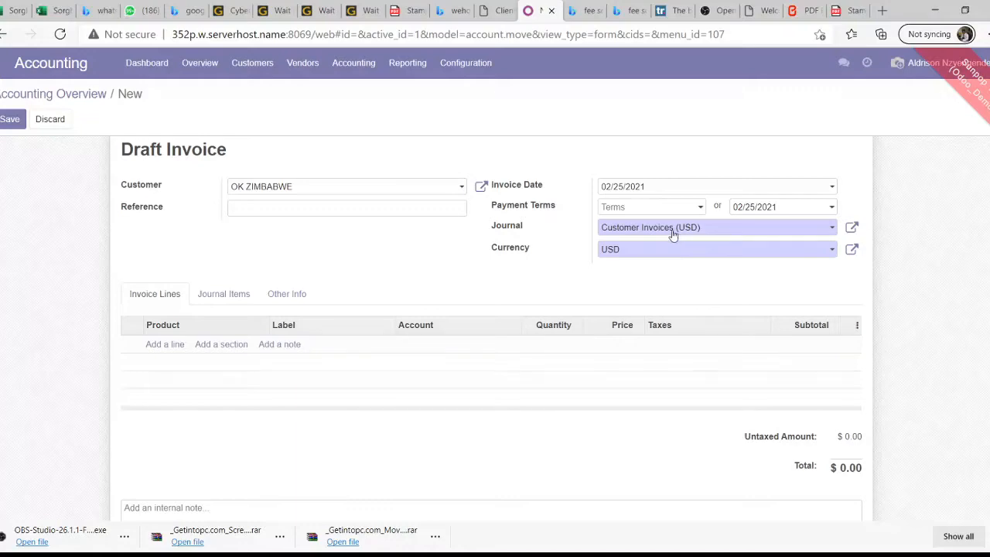
# Keep the Customer Invoices (USD) journal and USD as the currency
pyautogui.click(727, 231)
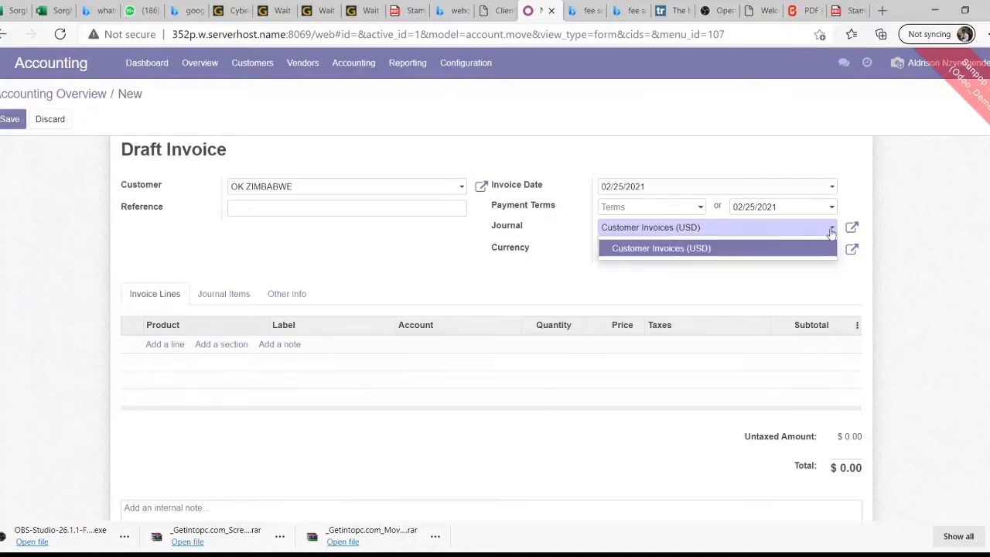
pyautogui.click(762, 233)
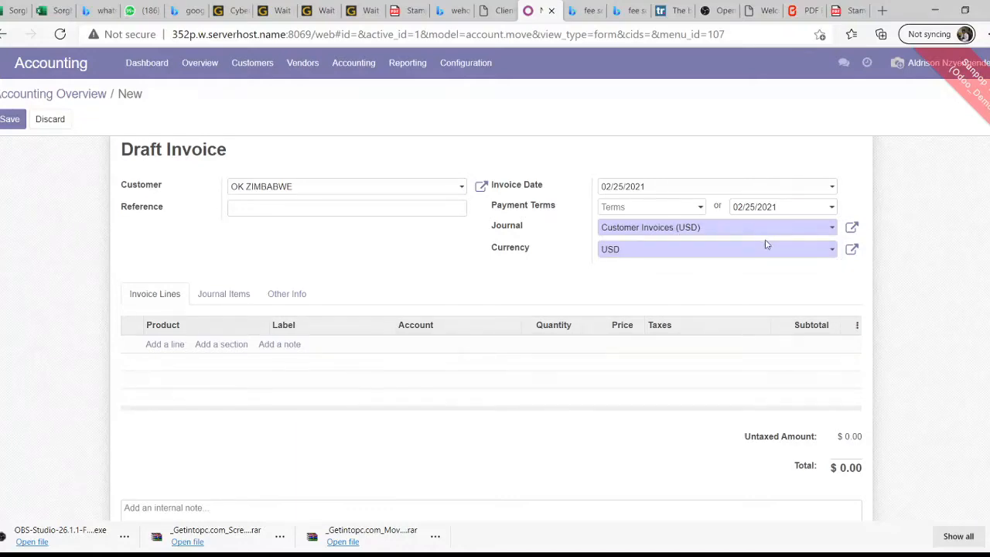
pyautogui.click(828, 254)
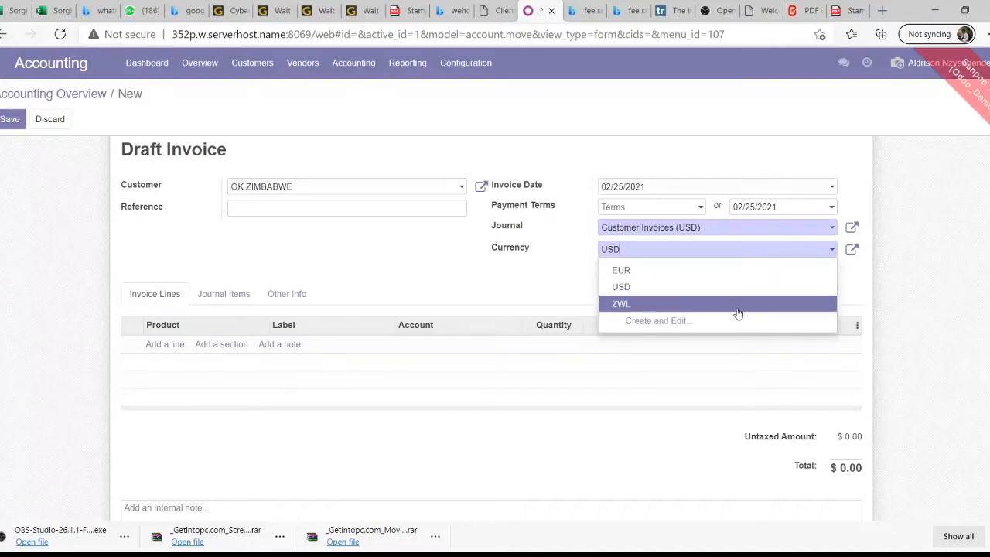
pyautogui.click(611, 287)
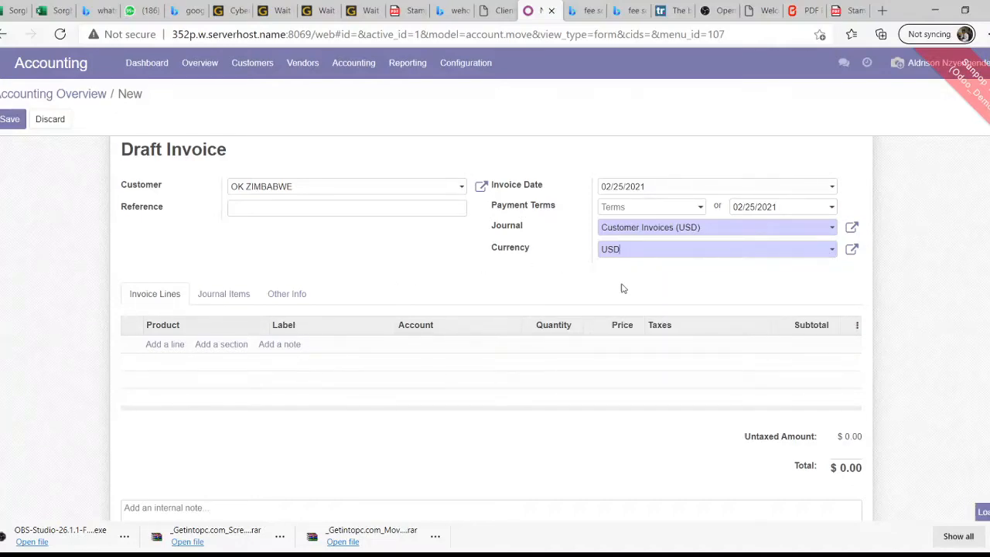
# Add an invoice line with a newly created product ACCOUNTING
pyautogui.click(170, 349)
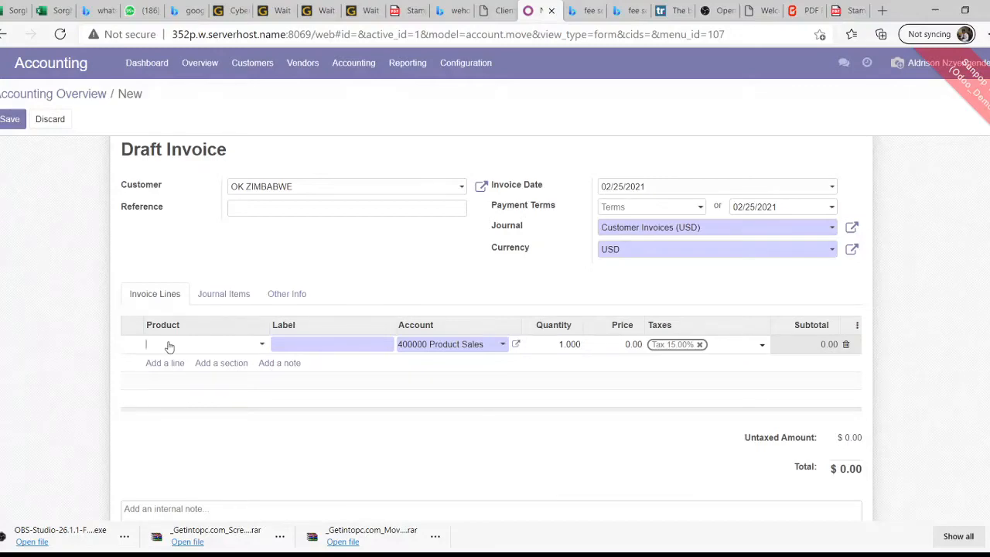
pyautogui.write('AC')
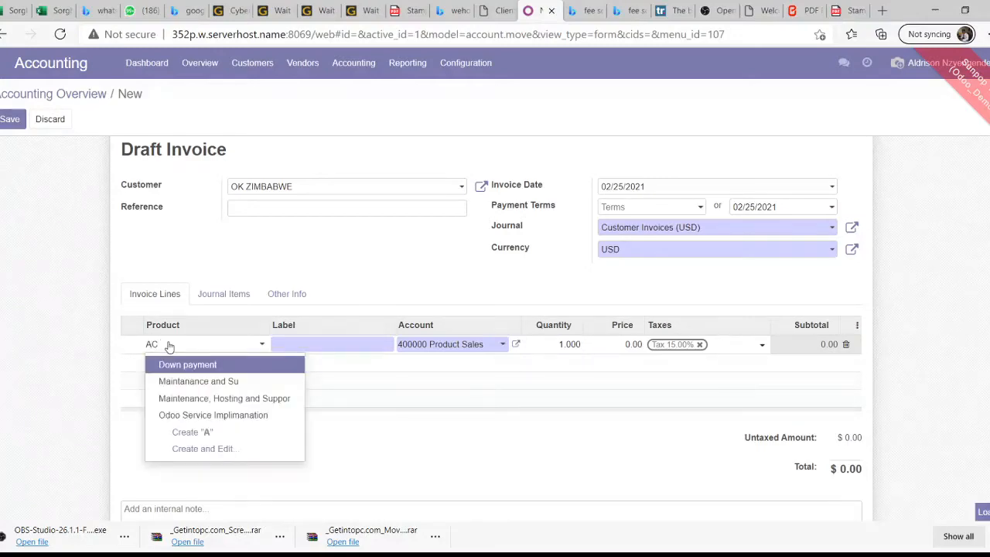
pyautogui.write('COUNTI')
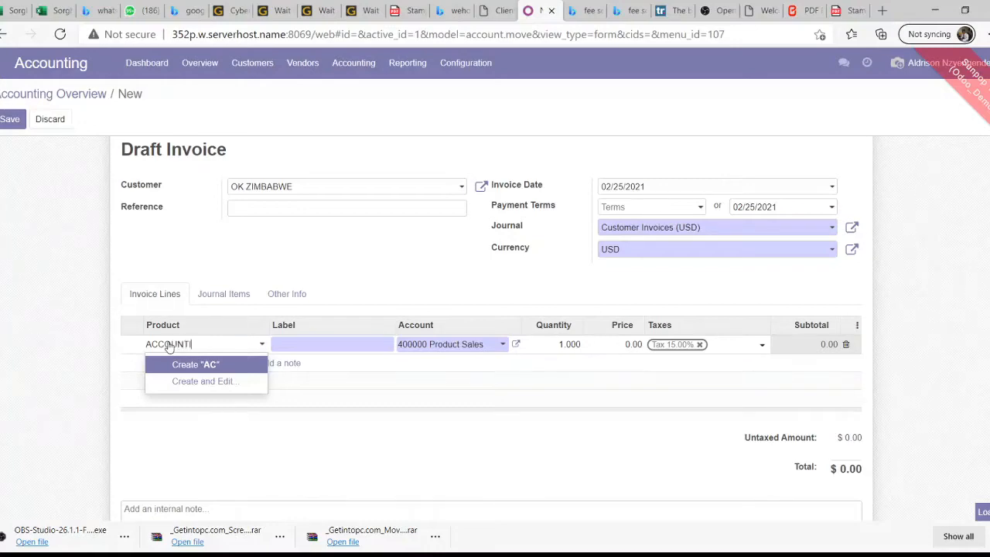
pyautogui.write('NF')
pyautogui.press('BackSpace')
pyautogui.write('G')
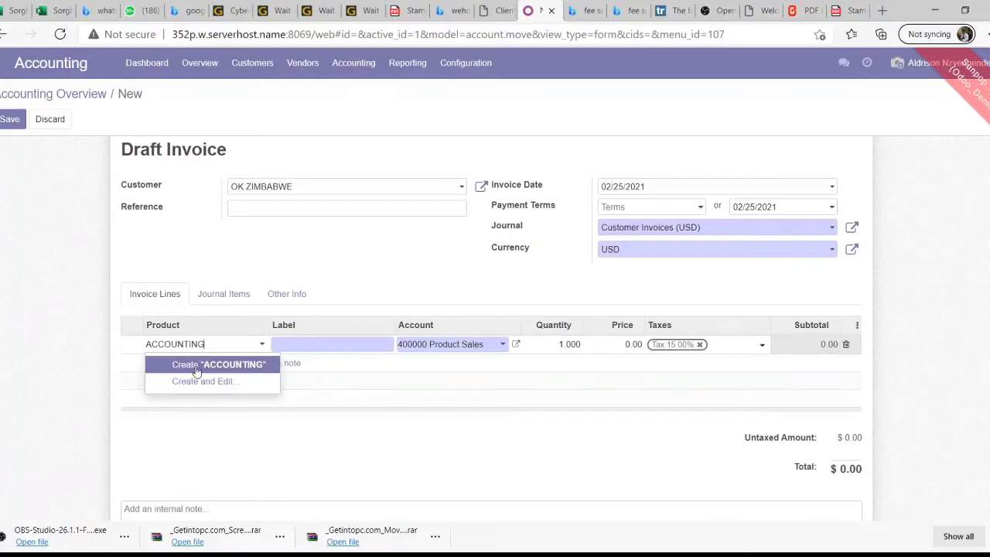
pyautogui.click(196, 369)
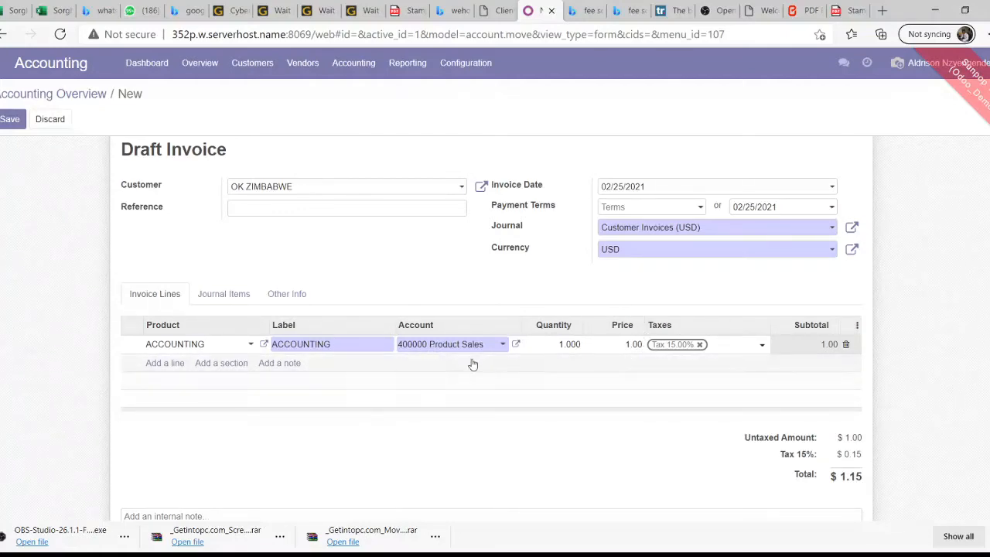
# Price the ACCOUNTING line at 200.00 and remove its 15% tax
pyautogui.click(629, 345)
pyautogui.write('2')
pyautogui.click(609, 390)
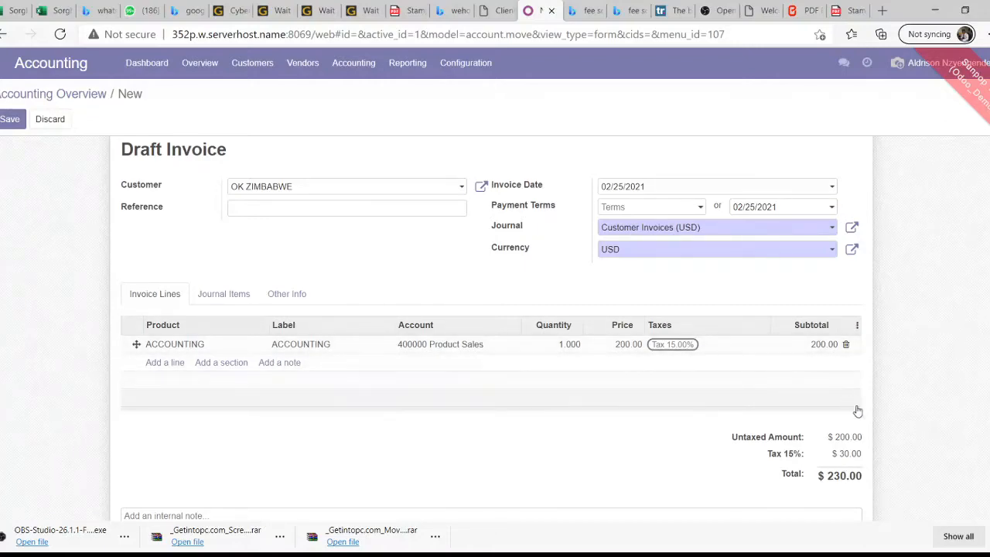
pyautogui.click(687, 345)
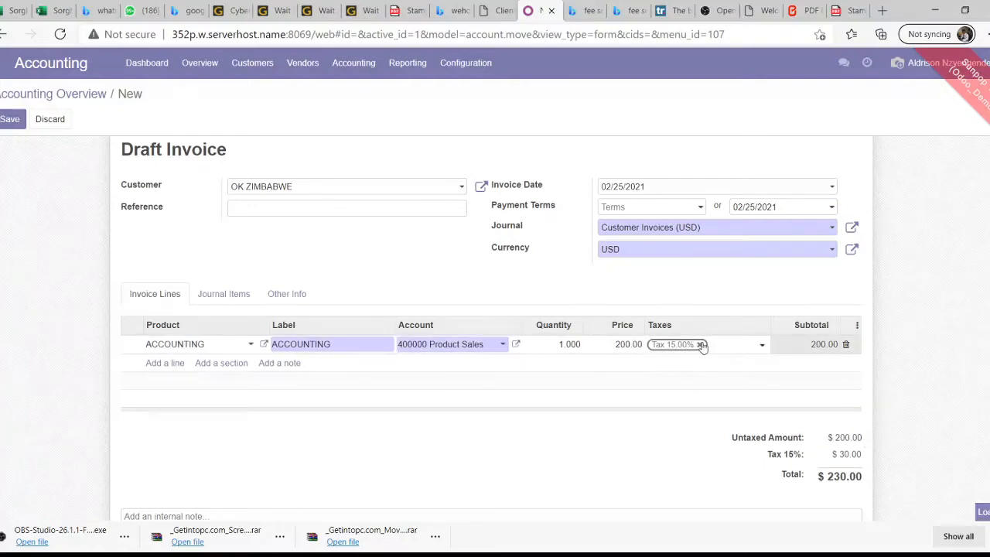
pyautogui.click(701, 345)
pyautogui.scroll(-2, 696, 344)
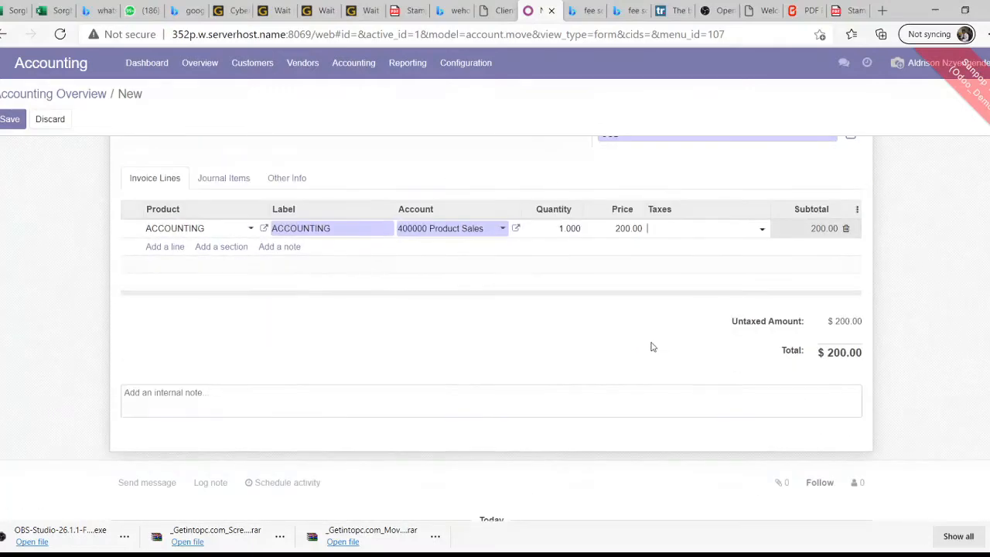
pyautogui.scroll(2, 651, 348)
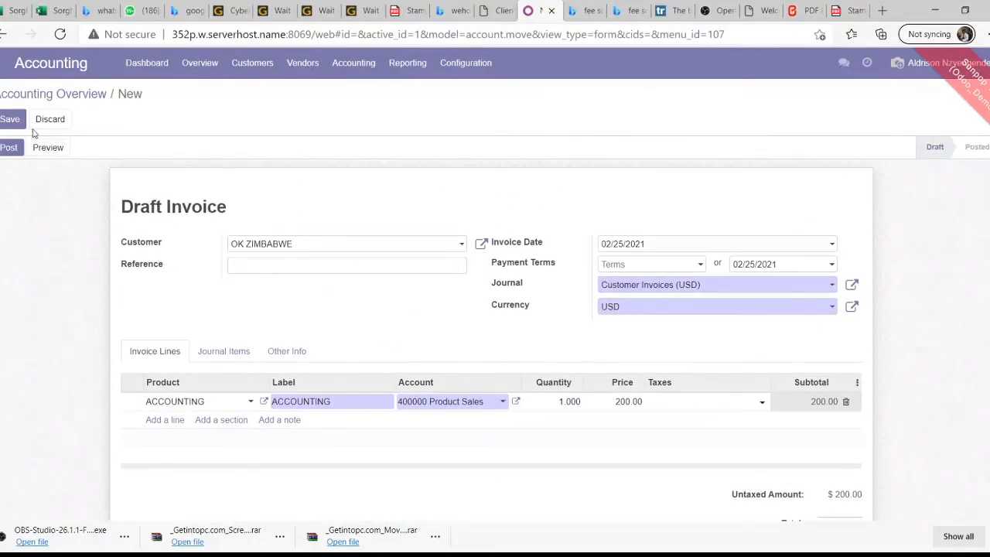
# Save the OK ZIMBABWE invoice as Draft Invoice (* 7) totalling $200.00 and check it
pyautogui.click(13, 121)
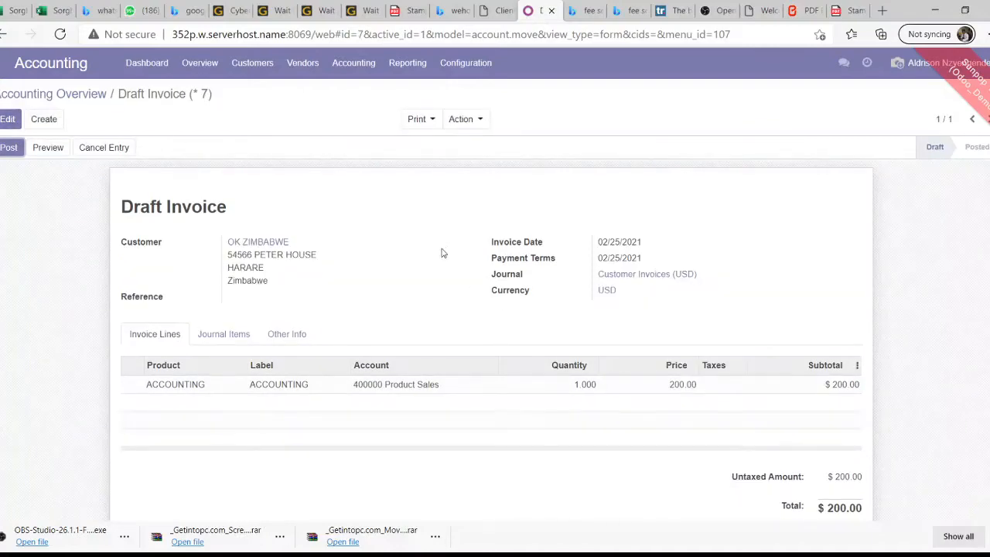
pyautogui.scroll(-3, 442, 253)
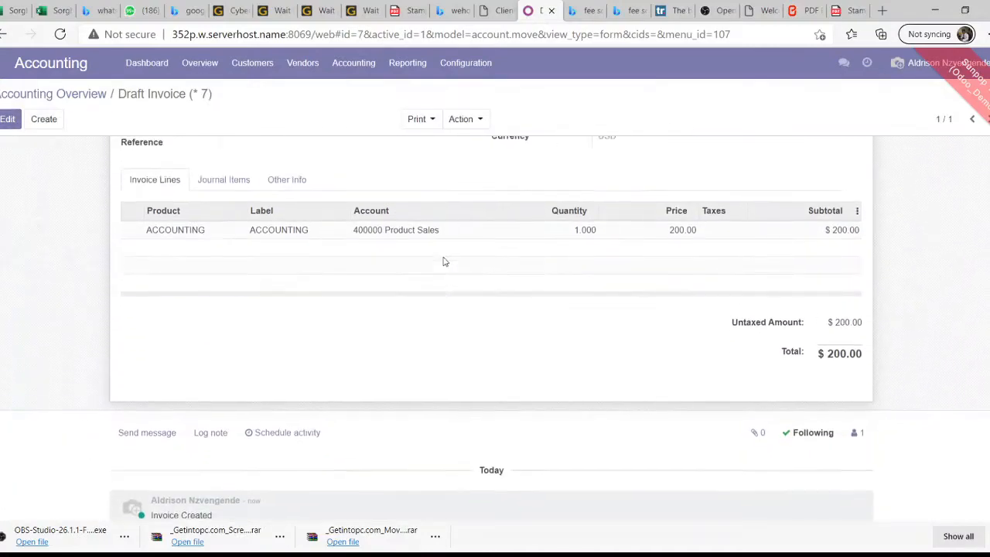
pyautogui.scroll(2, 444, 261)
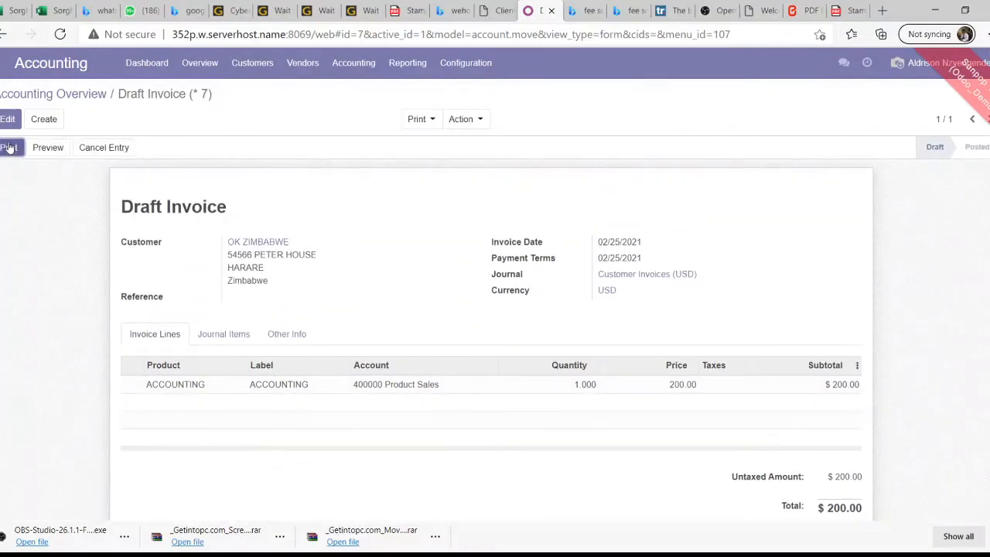
# Print Draft Invoice (* 7) to an Invoices PDF and open the downloaded file
pyautogui.click(421, 122)
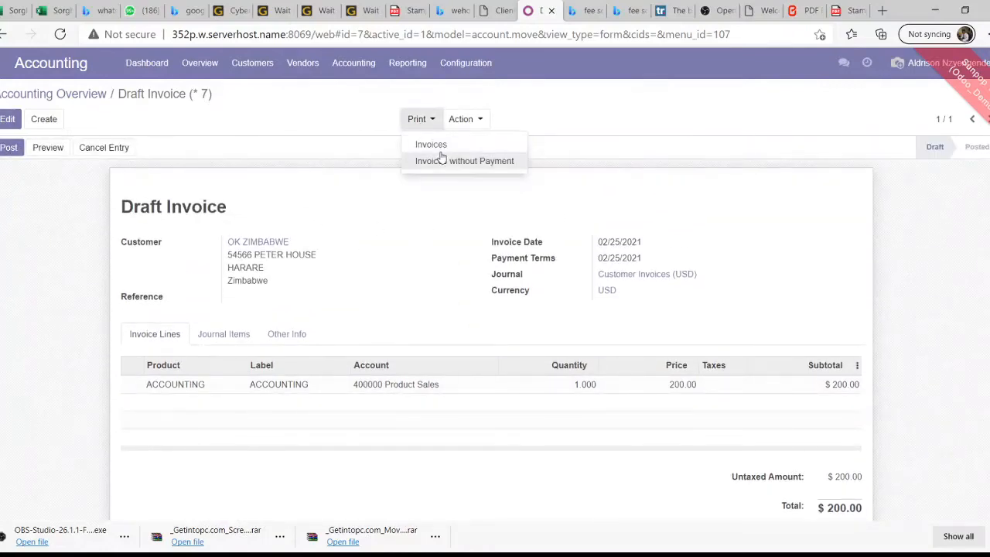
pyautogui.click(440, 150)
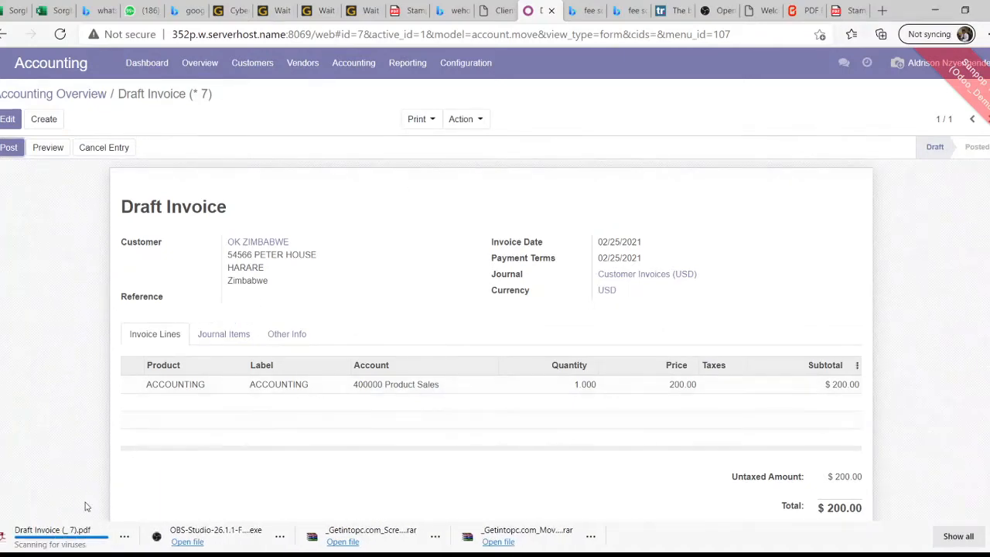
pyautogui.click(38, 534)
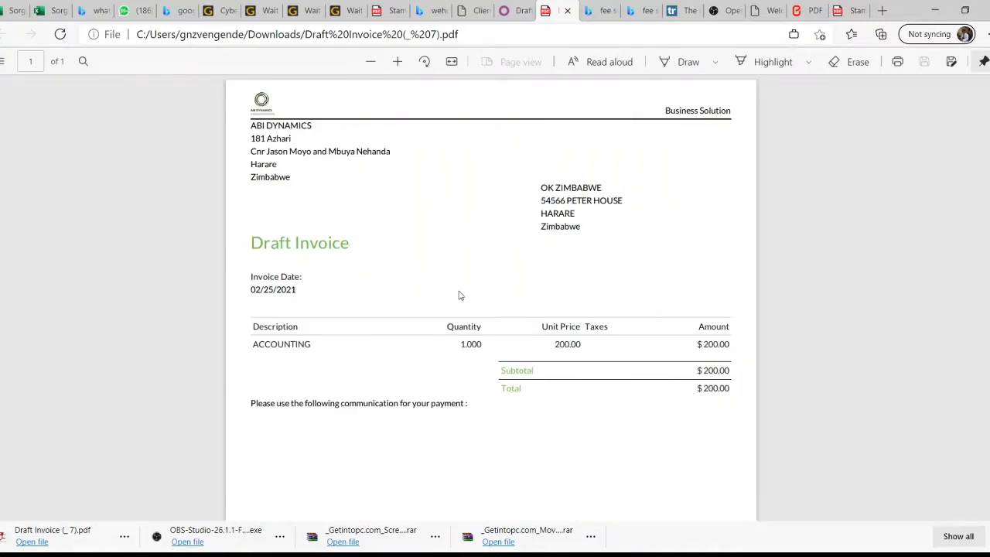
# Read through the OK ZIMBABWE invoice PDF showing $200.00, then return to the Odoo tab
pyautogui.scroll(-1, 331, 327)
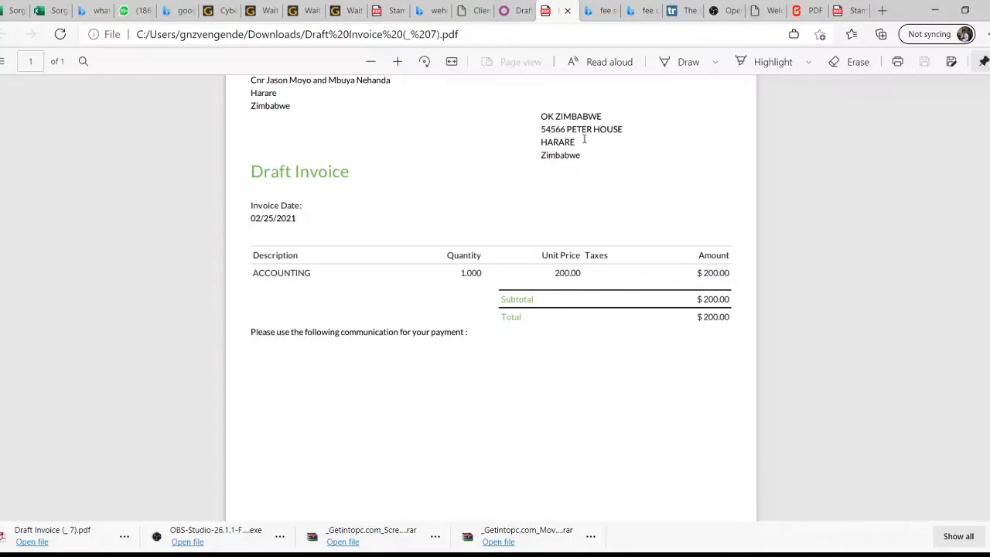
pyautogui.scroll(-1, 606, 197)
pyautogui.scroll(3, 597, 172)
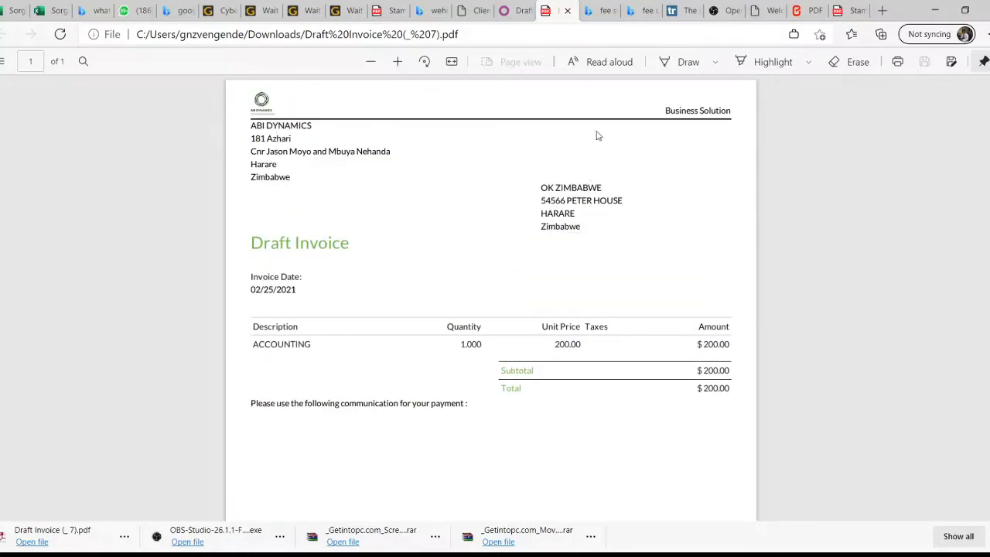
pyautogui.click(504, 11)
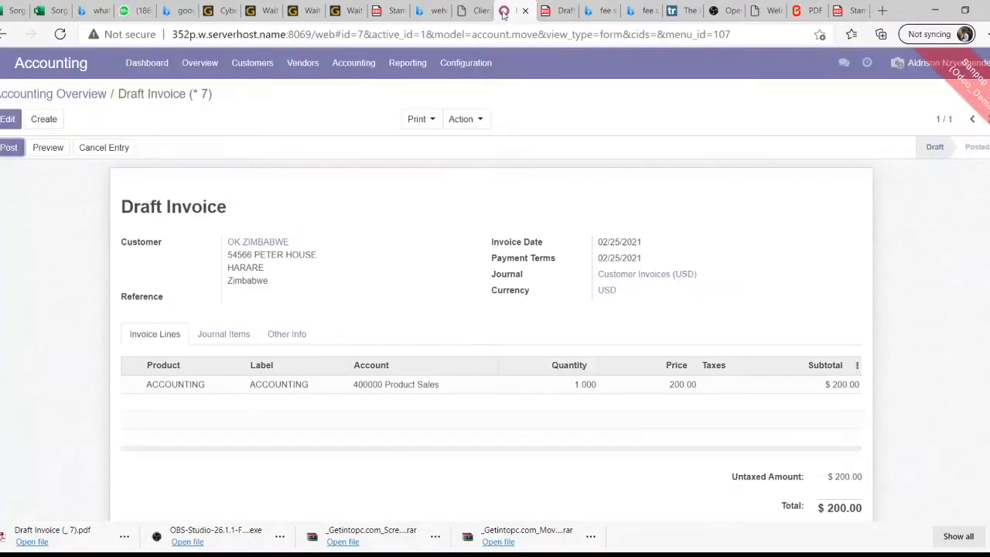
# Post the draft invoice as INV/2021/0002 and check the Draft → Posted log entry
pyautogui.click(11, 149)
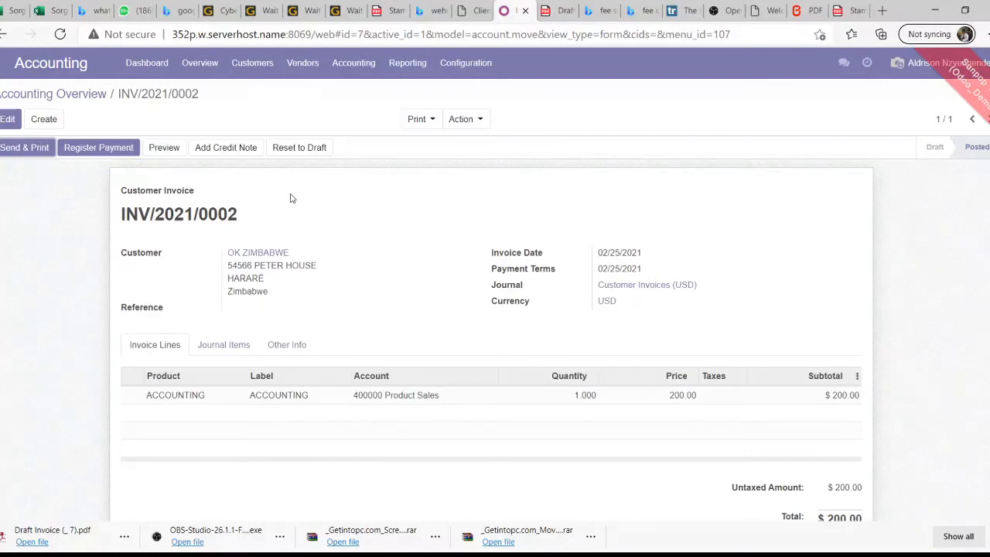
pyautogui.scroll(-4, 374, 184)
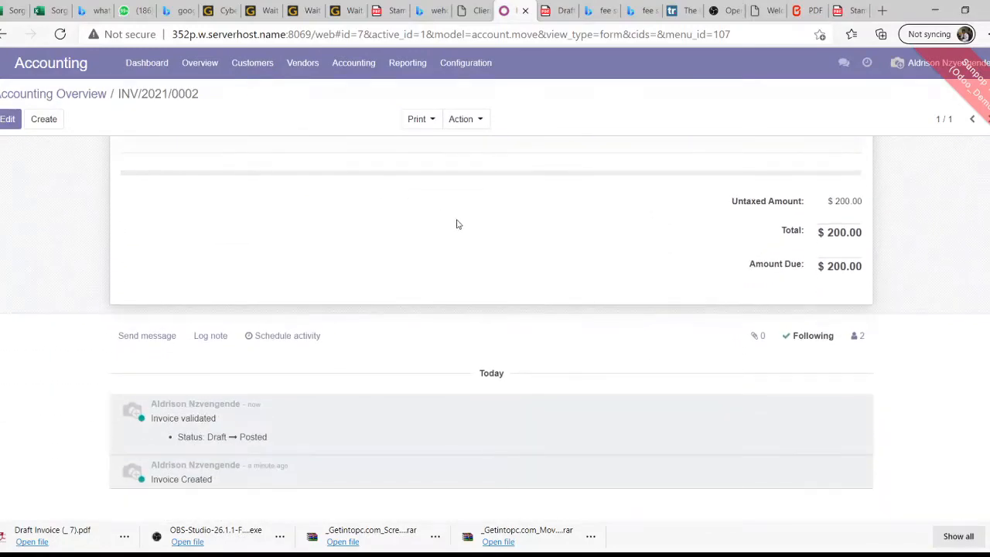
pyautogui.scroll(4, 456, 224)
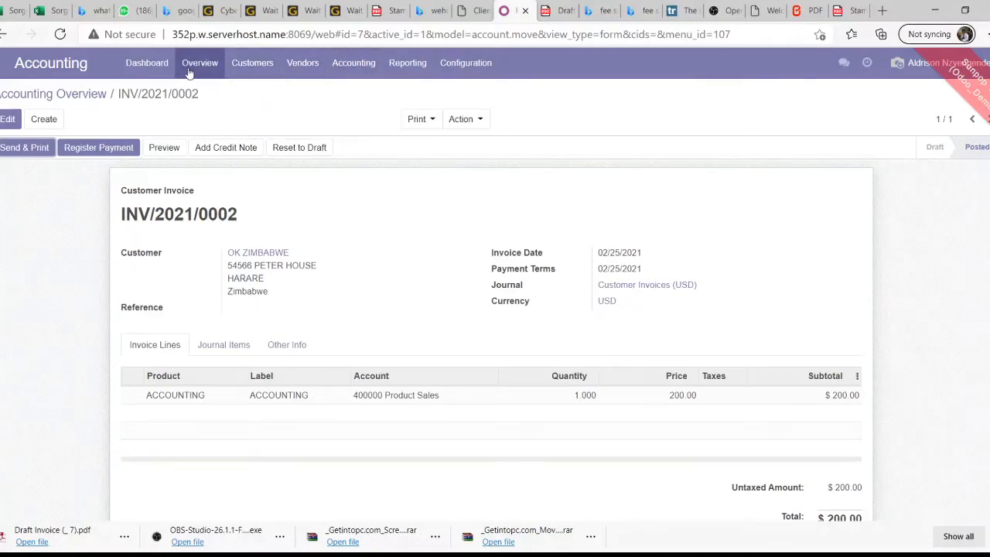
# Review the accounting Dashboard figures, then open Overview's unpaid customer invoices list
pyautogui.click(147, 66)
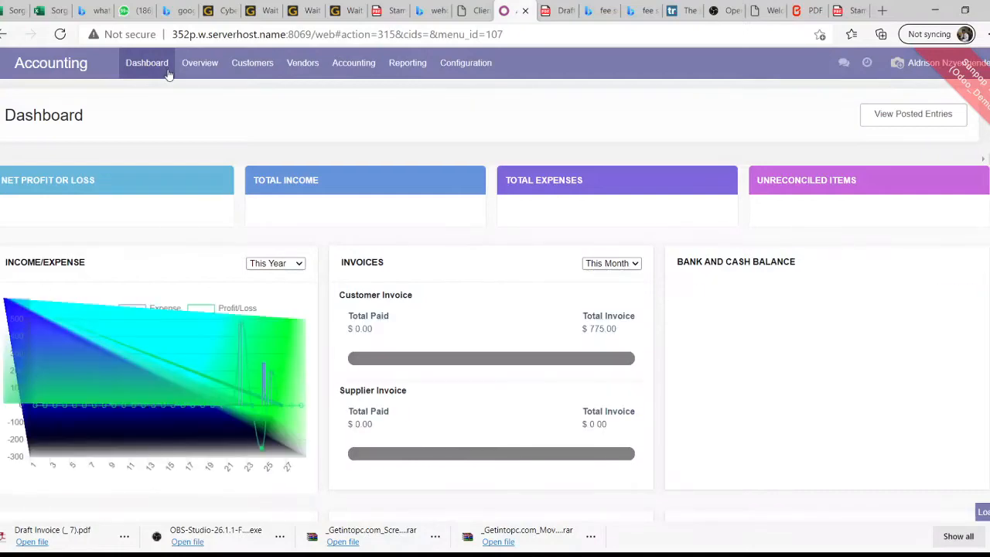
pyautogui.scroll(-1, 424, 162)
pyautogui.scroll(-1, 424, 163)
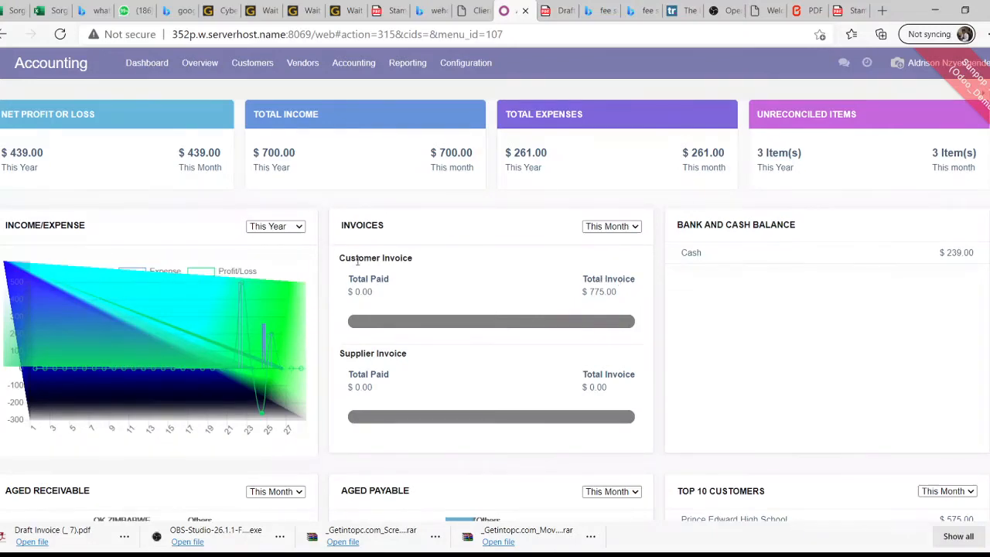
pyautogui.scroll(-2, 303, 272)
pyautogui.scroll(4, 302, 271)
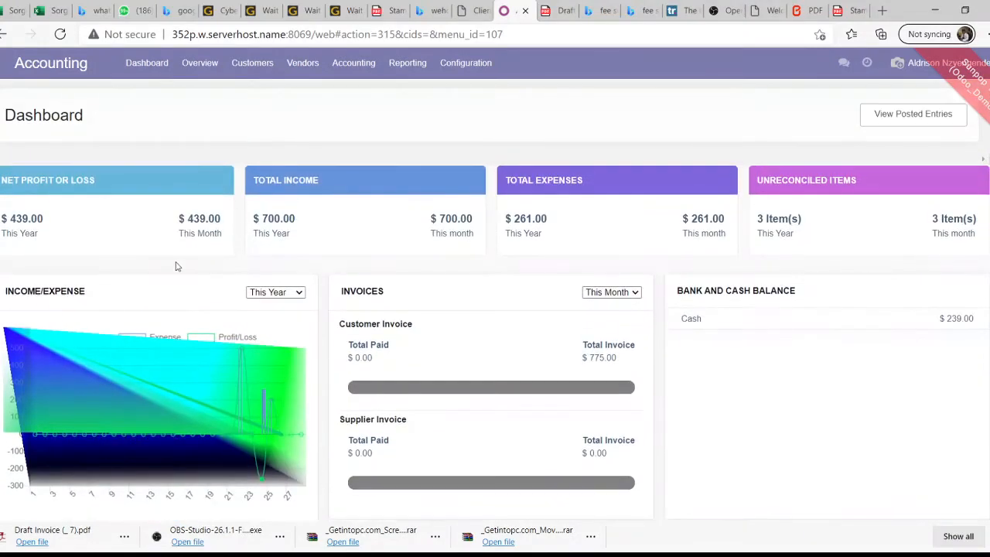
pyautogui.scroll(-8, 275, 286)
pyautogui.scroll(8, 301, 287)
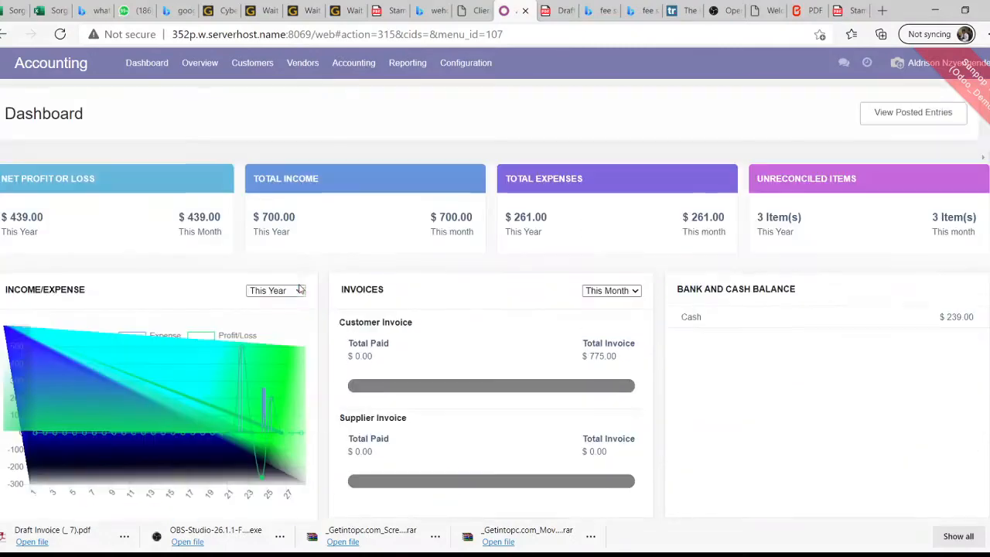
pyautogui.click(213, 68)
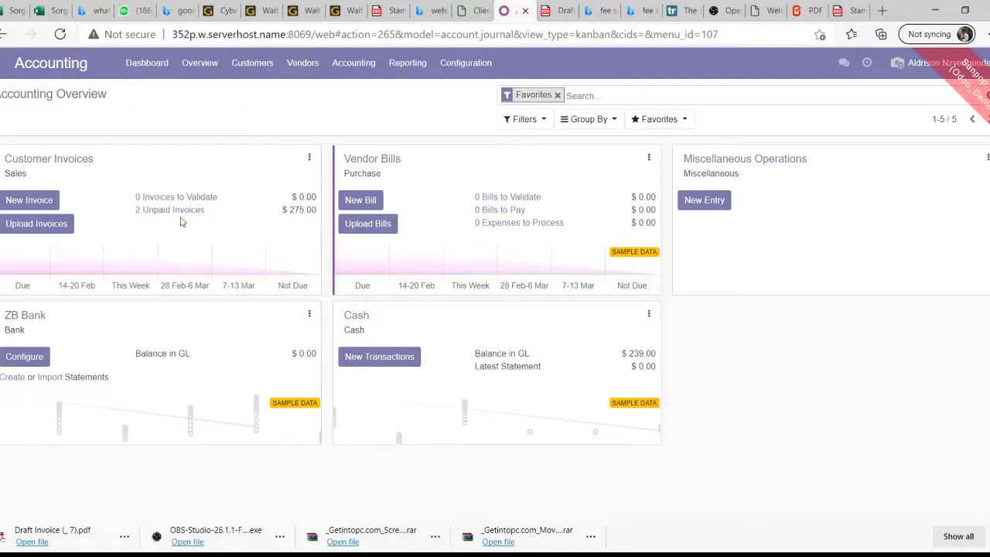
pyautogui.click(154, 212)
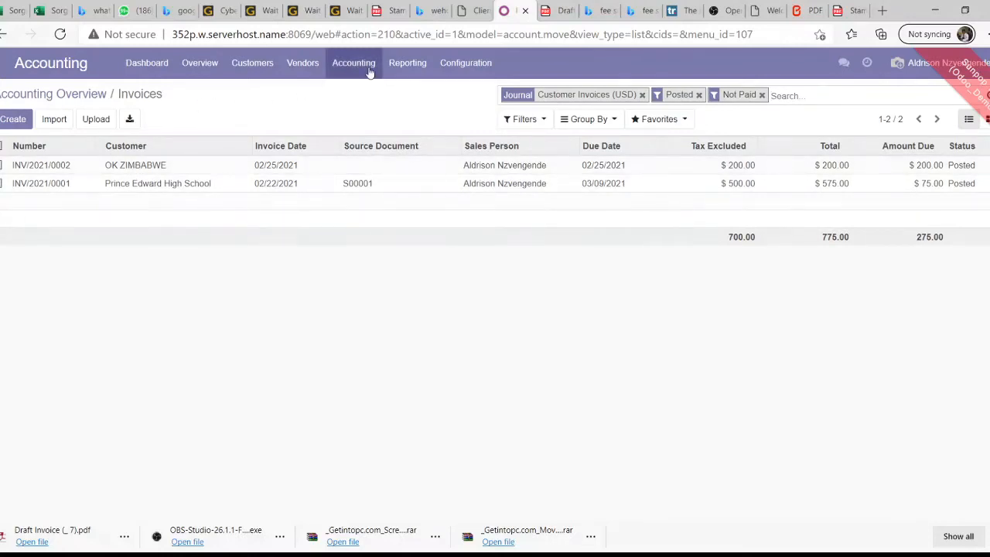
# Bring up the Reporting menu listing the available accounting reports
pyautogui.click(424, 70)
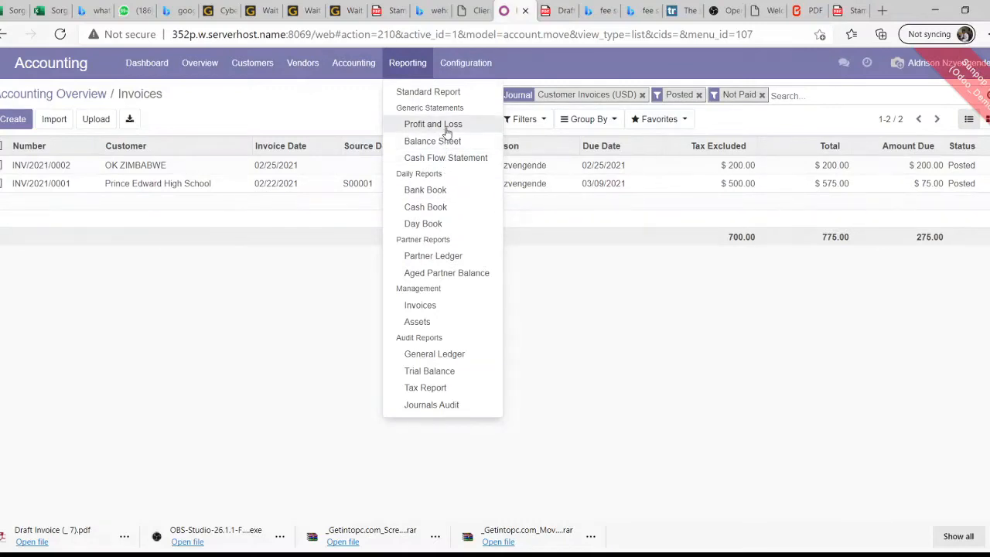
# Print a Trial Balance PDF for all posted entries with no dates set, and open it
pyautogui.click(430, 371)
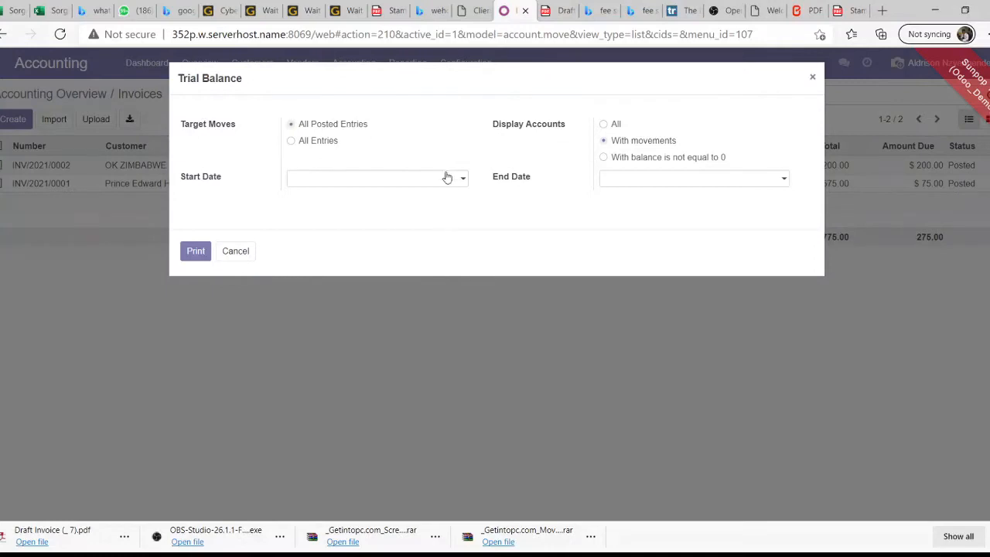
pyautogui.click(447, 179)
pyautogui.click(448, 182)
pyautogui.click(206, 251)
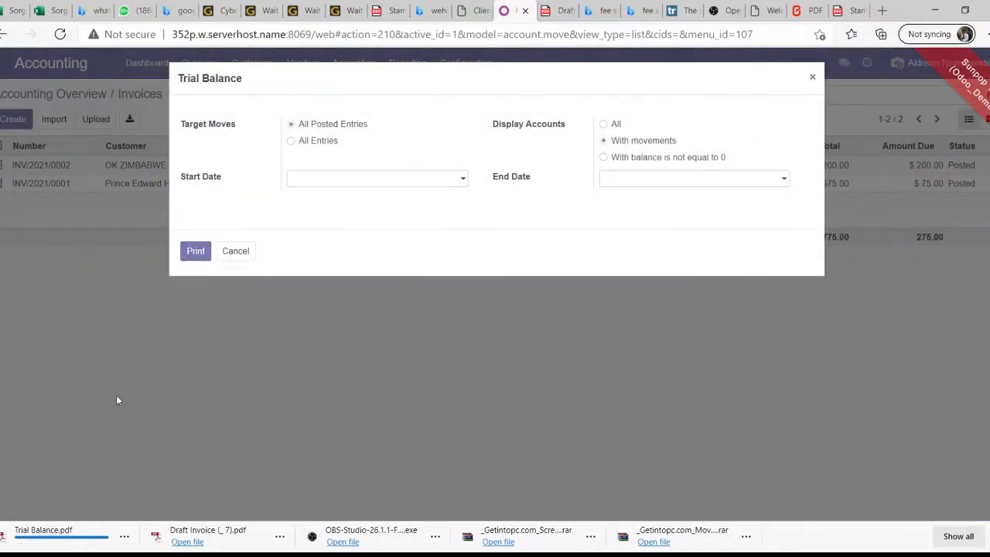
pyautogui.click(39, 534)
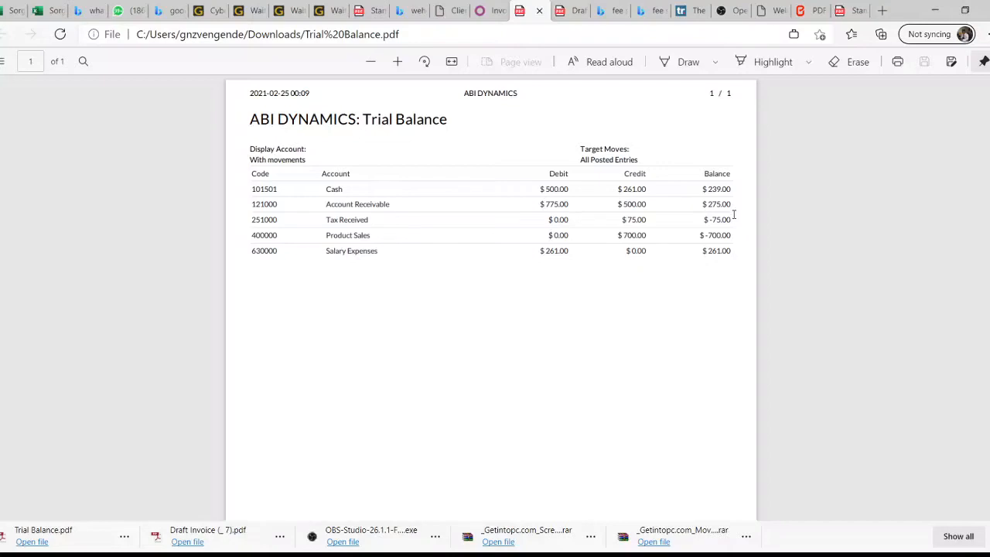
# After reading the ABI DYNAMICS Trial Balance PDF, switch back to the Odoo tab
pyautogui.click(478, 10)
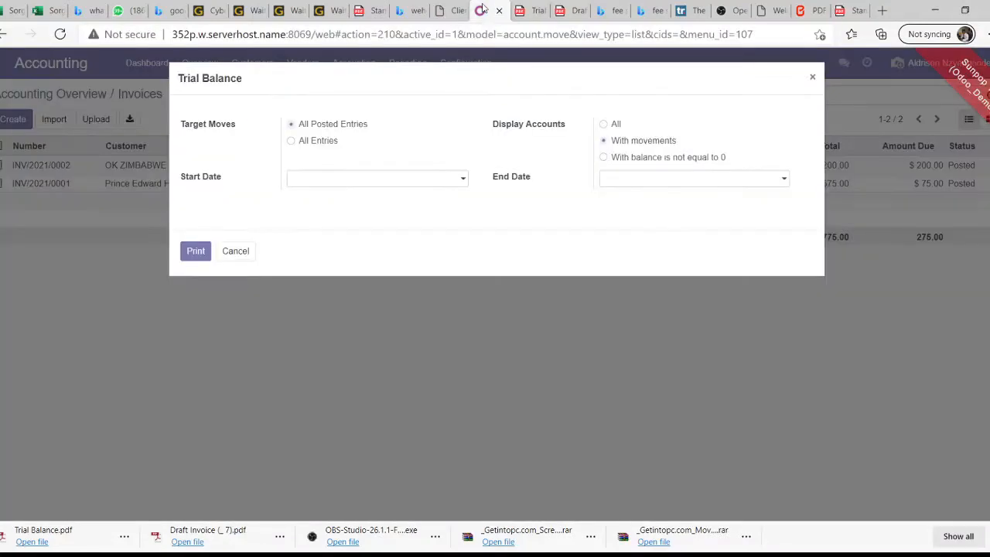
# Cancel the Trial Balance dialog and return to the Accounting Overview
pyautogui.click(229, 253)
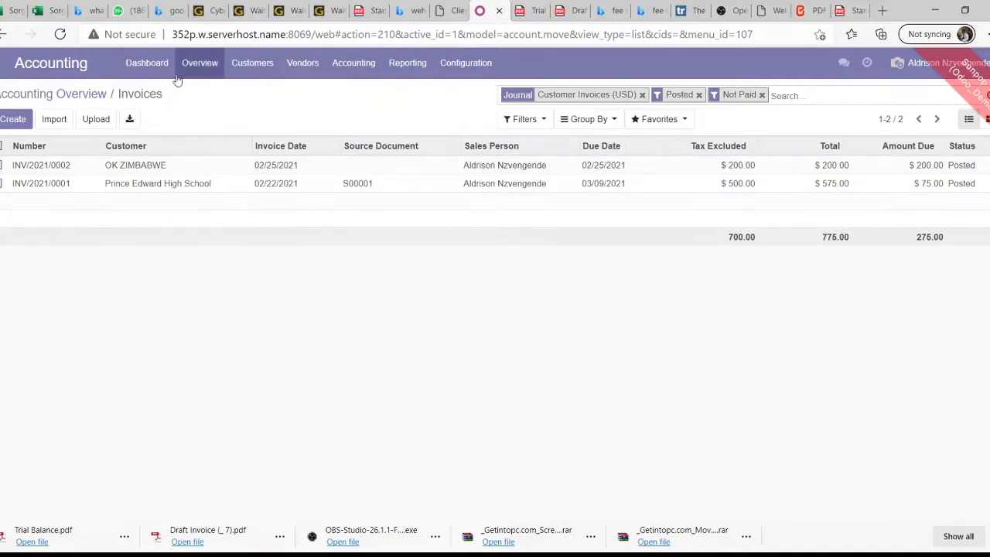
pyautogui.click(205, 72)
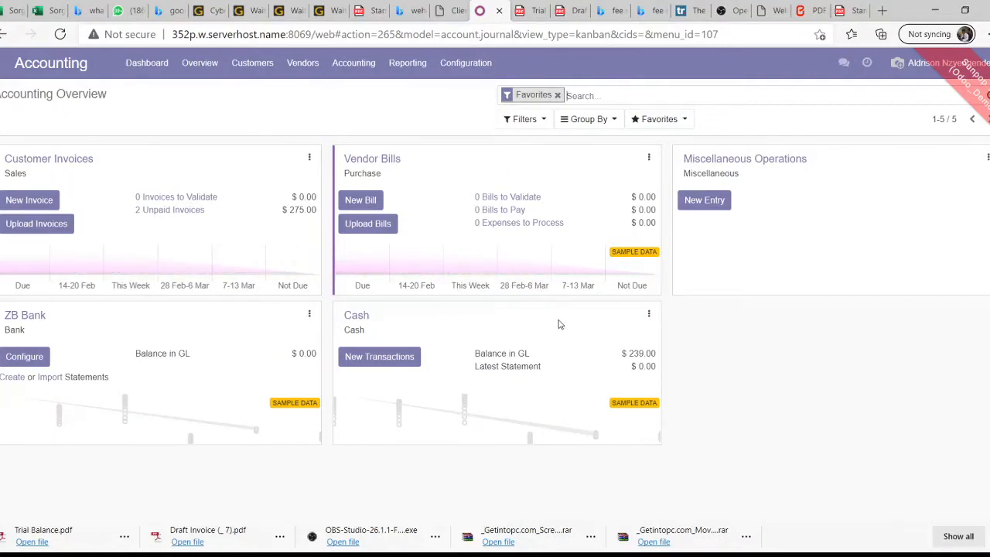
# Create a new customer payment from the Cash journal's Customer Payments list
pyautogui.click(648, 314)
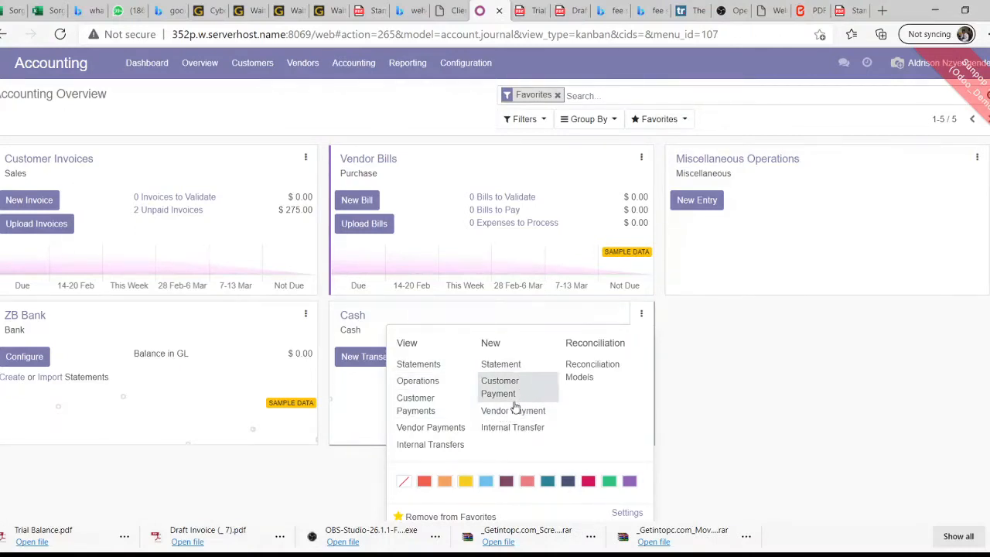
pyautogui.click(429, 405)
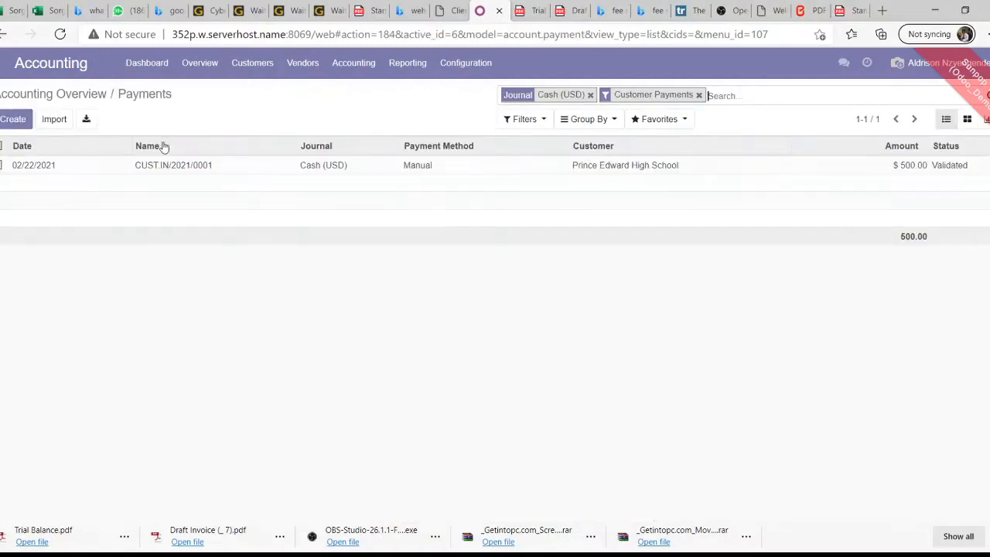
pyautogui.click(18, 126)
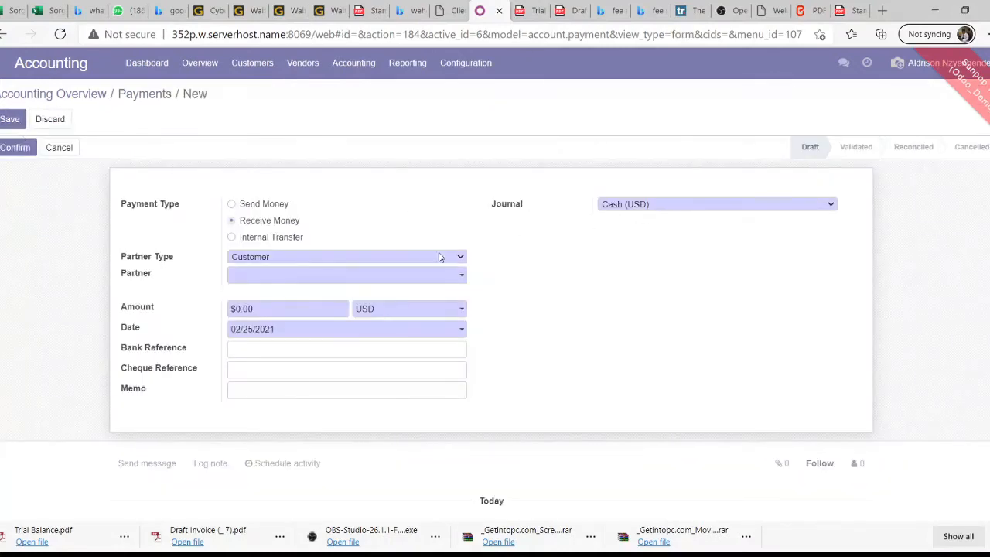
# Enter partner OK ZIMBABWE, amount 150 and bank reference VOUCHER1, then confirm the payment
pyautogui.click(265, 278)
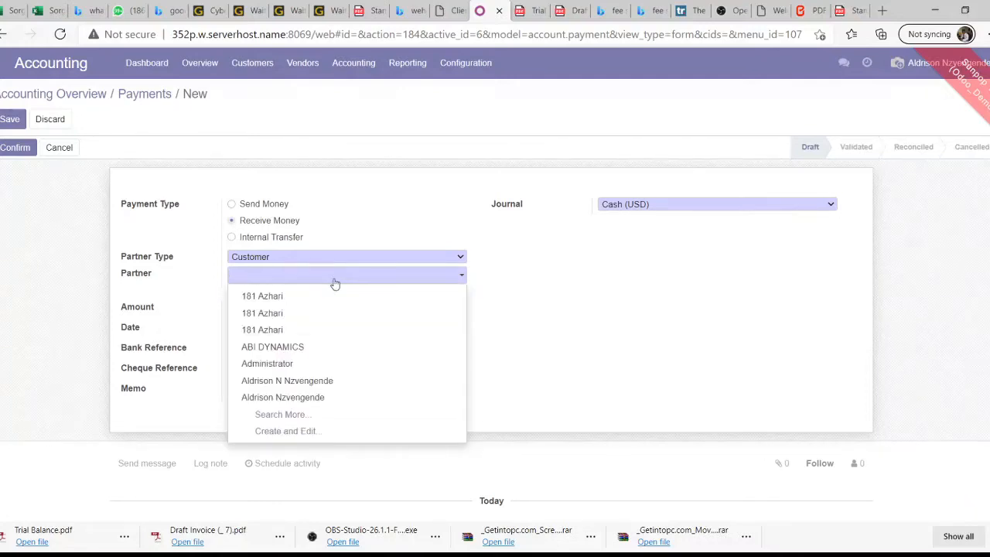
pyautogui.write('OK')
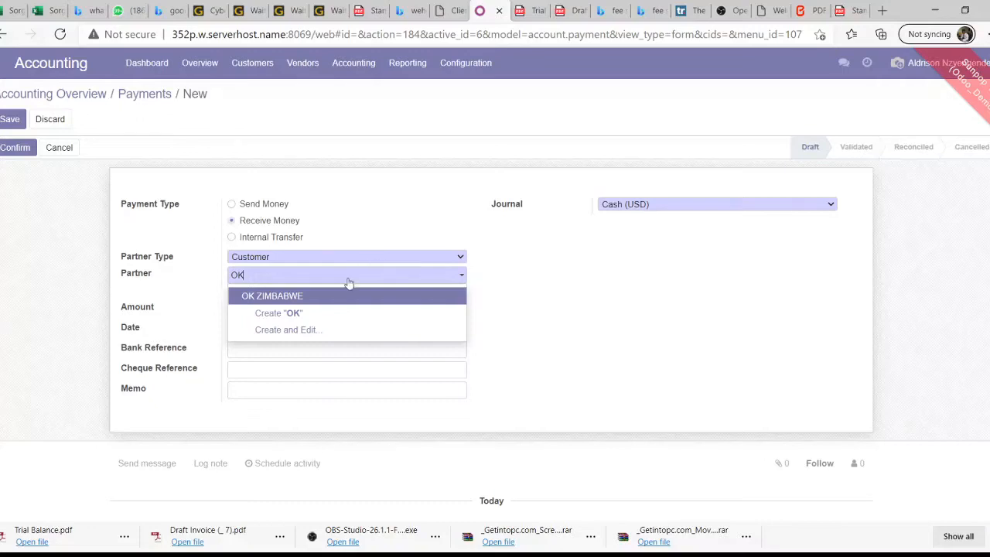
pyautogui.click(313, 297)
pyautogui.click(275, 308)
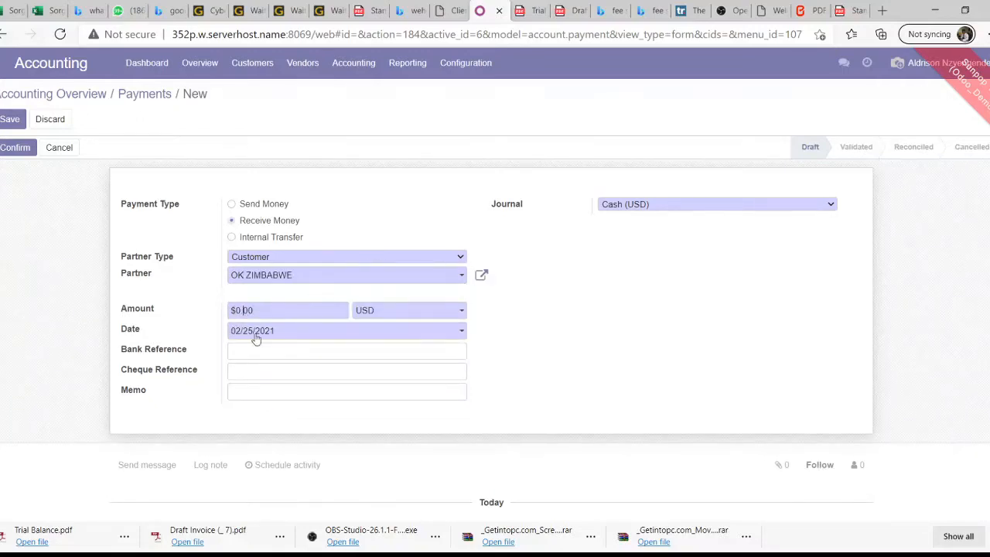
pyautogui.press('BackSpace')
pyautogui.press('BackSpace')
pyautogui.write('150')
pyautogui.click(273, 352)
pyautogui.write('VOUCHER')
pyautogui.press('BackSpace')
pyautogui.click(33, 153)
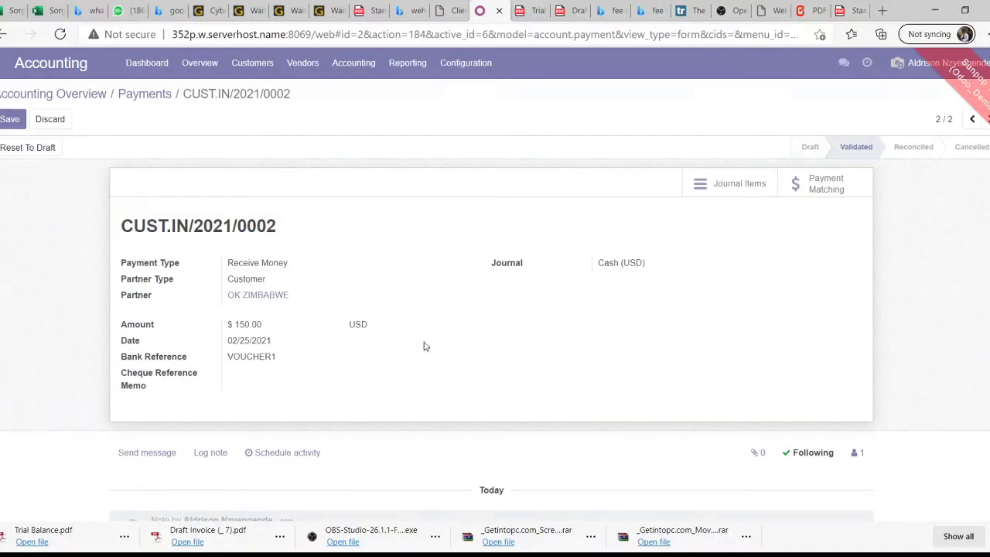
# Save payment CUST.IN/2021/0002 and go back to the Accounting Overview
pyautogui.click(10, 120)
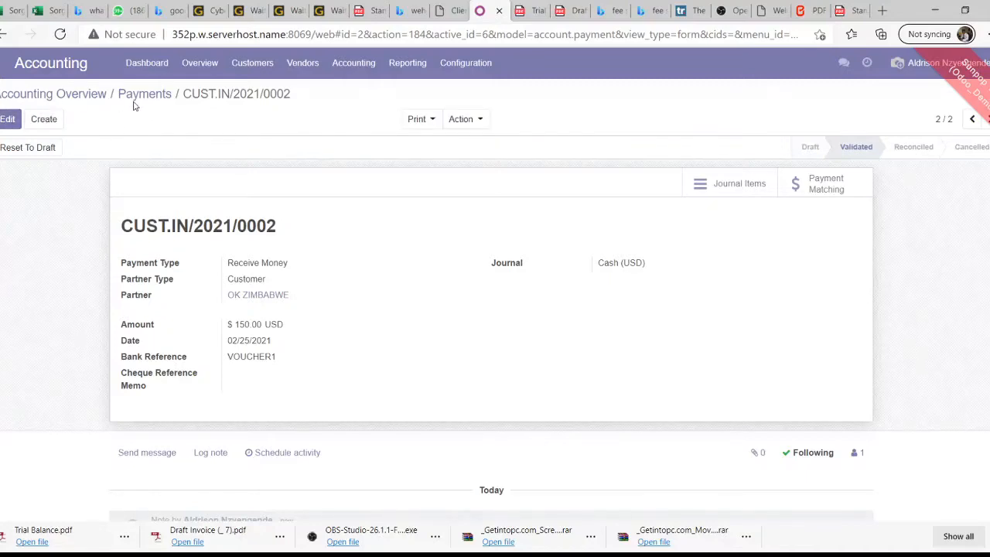
pyautogui.click(210, 66)
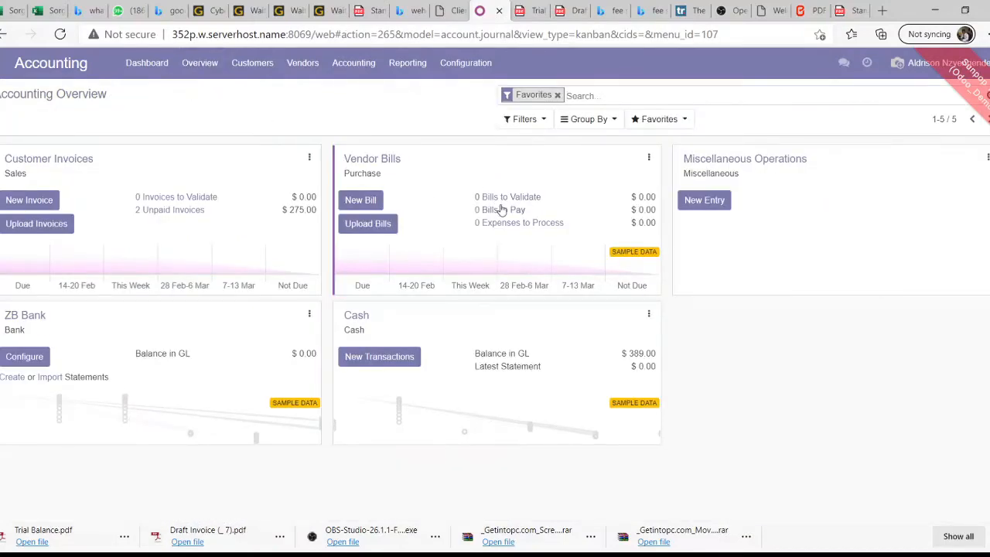
# Bring up the Reconciliation screen from the Accounting Actions menu
pyautogui.click(648, 317)
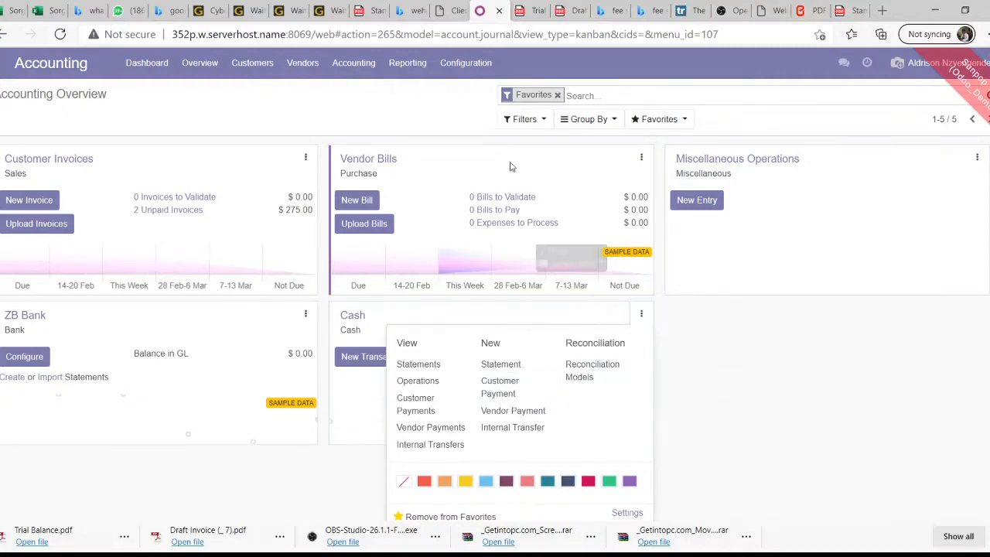
pyautogui.click(410, 67)
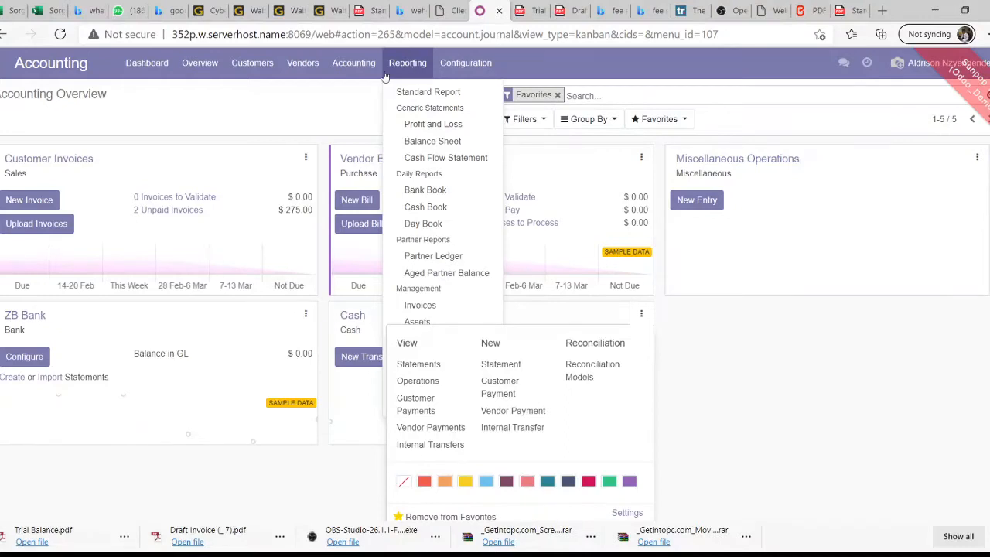
pyautogui.click(352, 78)
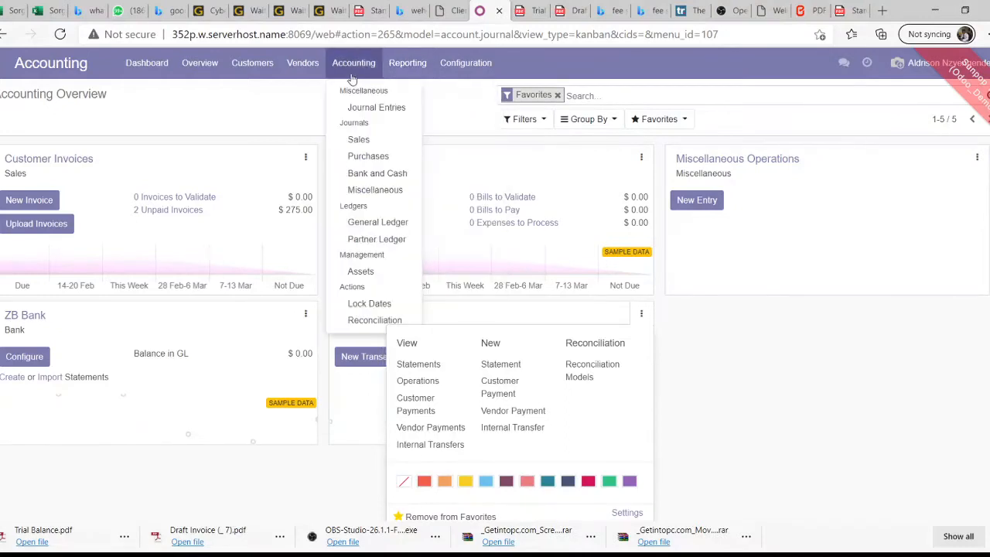
pyautogui.click(373, 324)
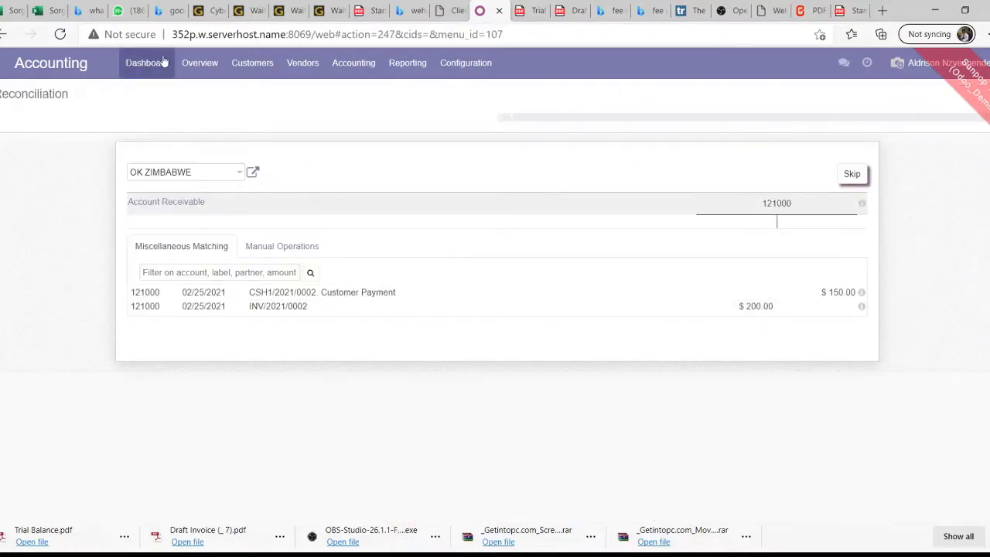
# Match payment CSH1/2021/0002 with invoice INV/2021/0002 and reconcile, leaving 50.00 open
pyautogui.click(277, 68)
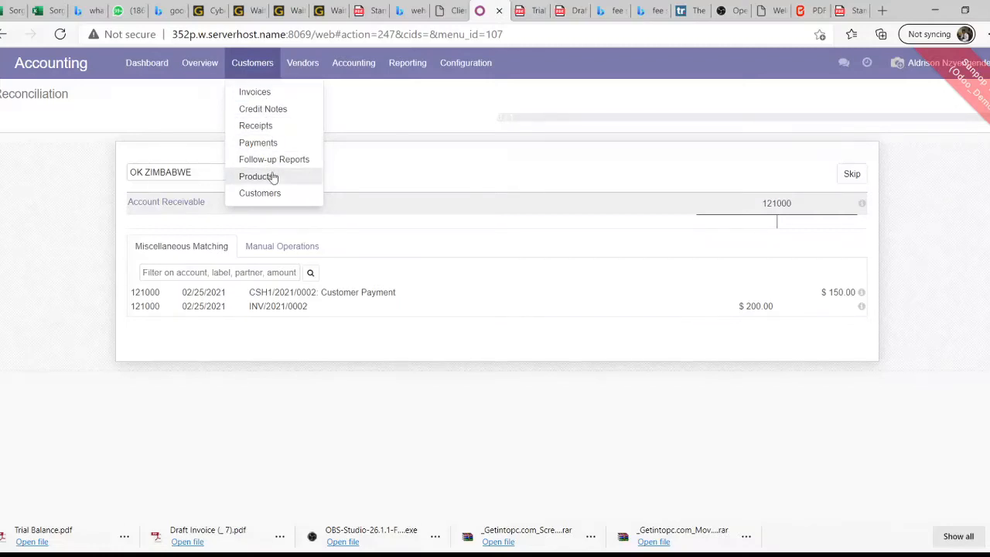
pyautogui.click(301, 70)
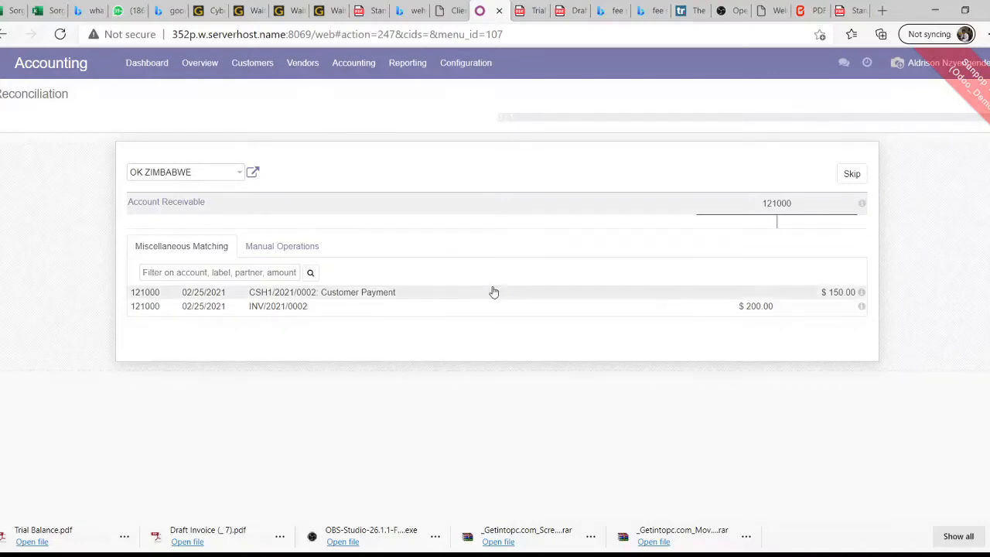
pyautogui.click(861, 299)
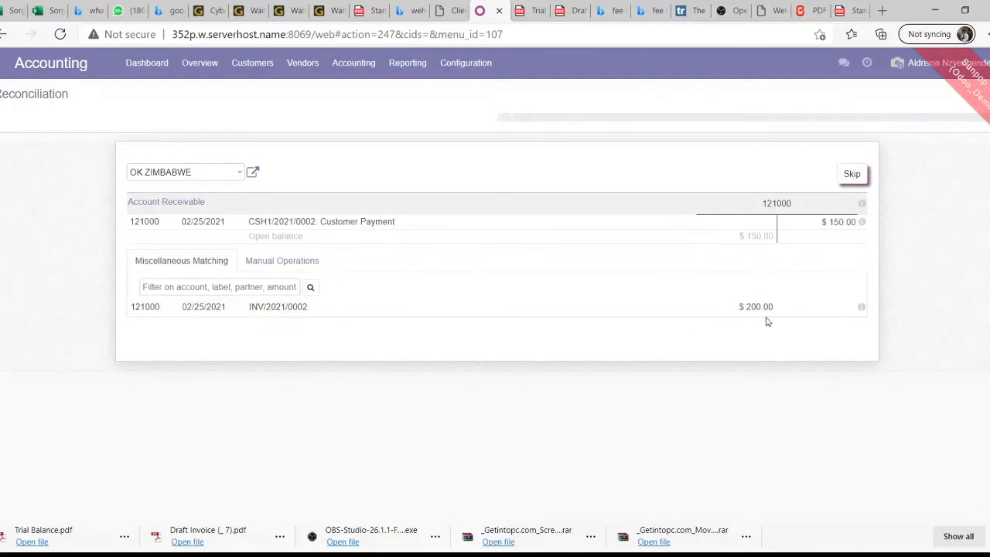
pyautogui.click(861, 308)
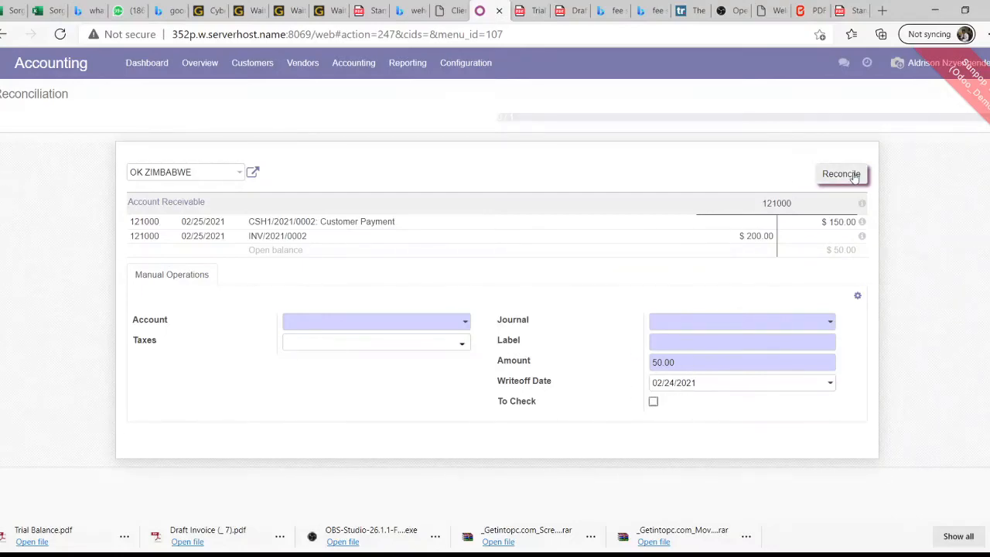
pyautogui.click(242, 172)
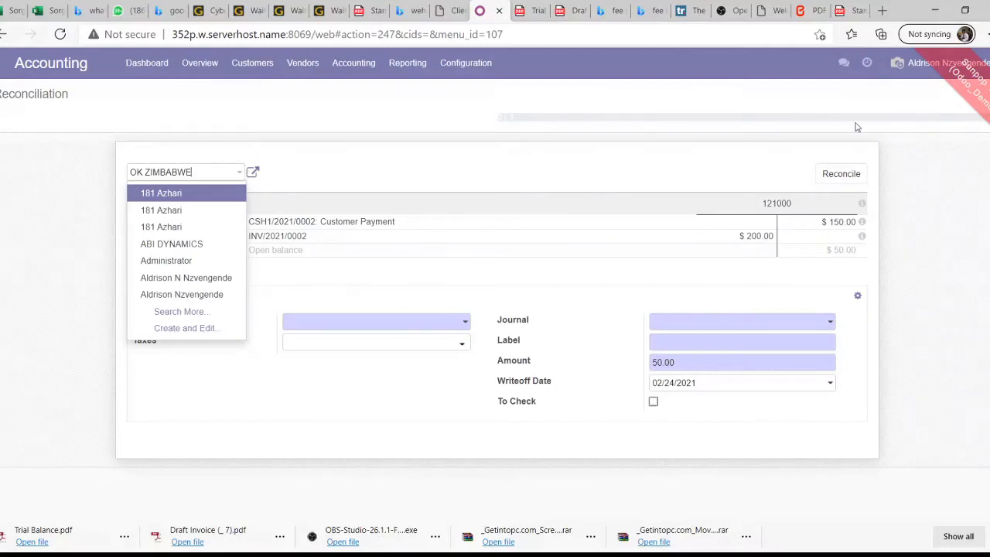
pyautogui.click(846, 176)
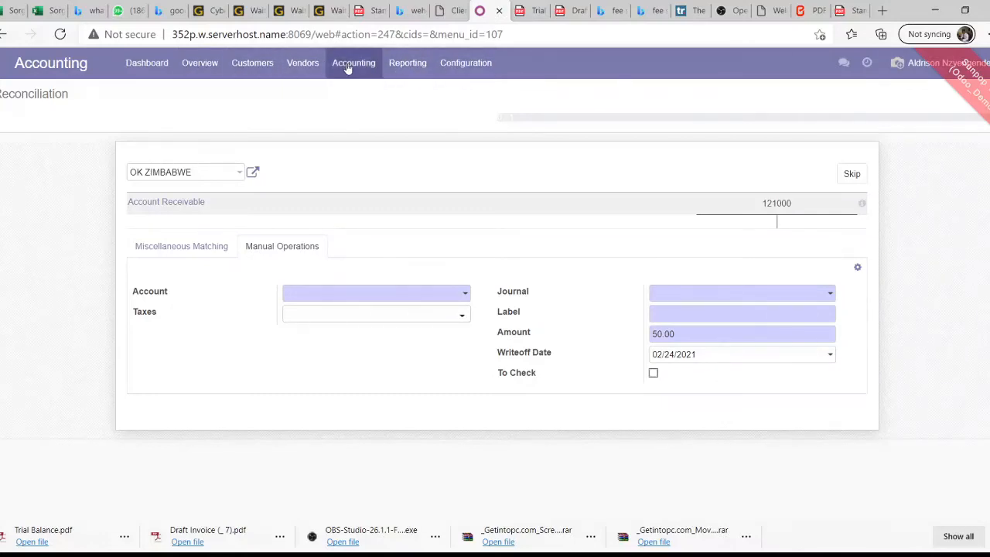
# From the Overview, list the 2 unpaid customer invoices, now totalling $125.00 due
pyautogui.click(220, 67)
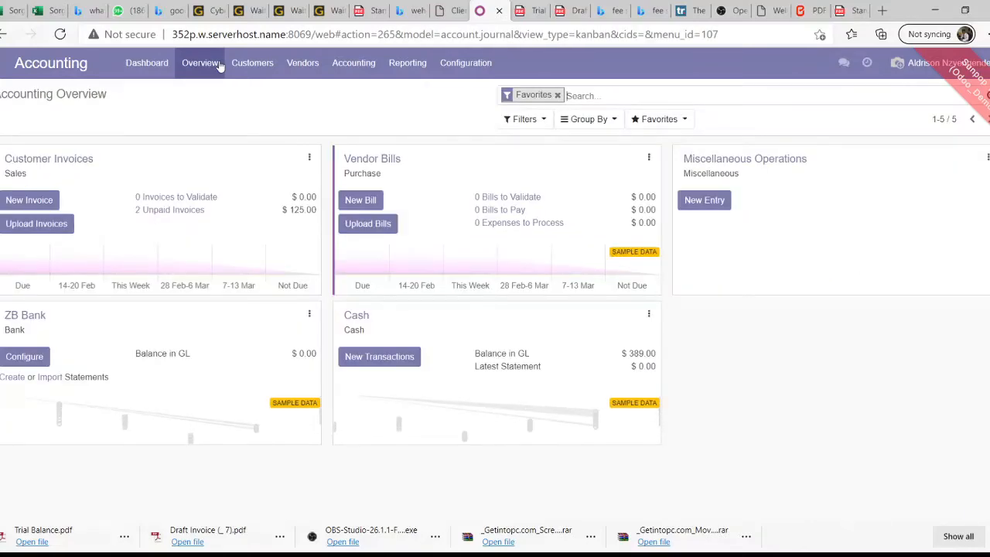
pyautogui.click(184, 215)
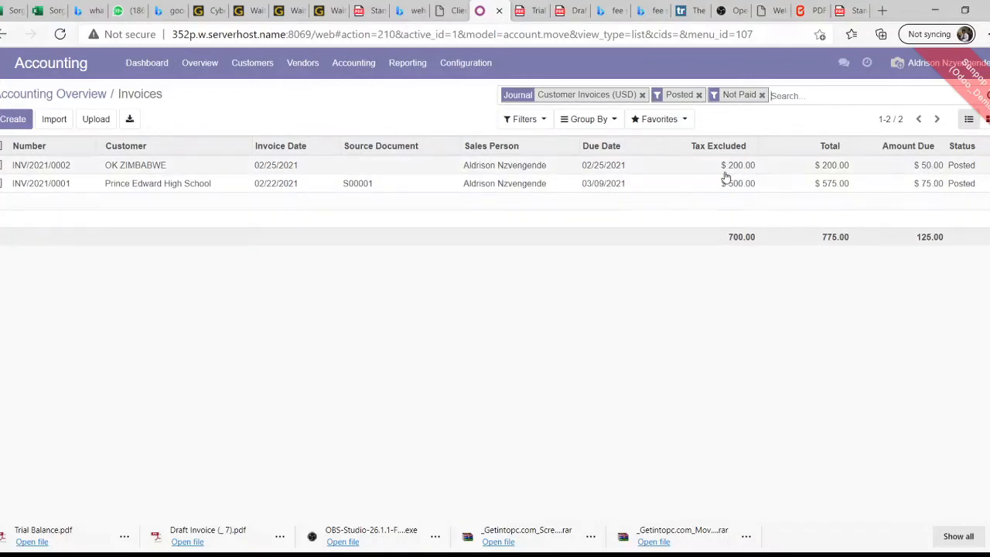
pyautogui.click(410, 68)
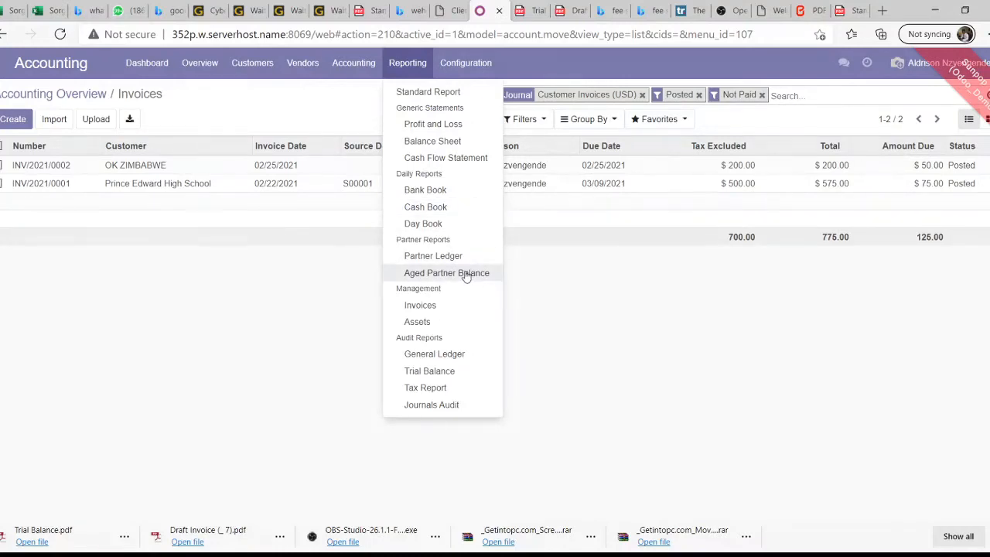
# Print the Trial Balance report and open the downloaded Trial Balance (1).pdf
pyautogui.click(451, 371)
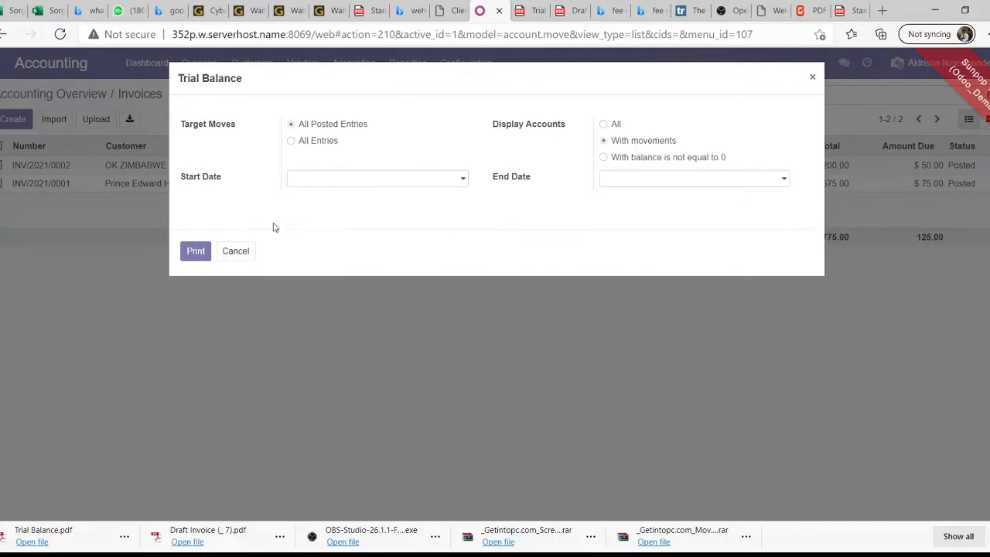
pyautogui.click(195, 251)
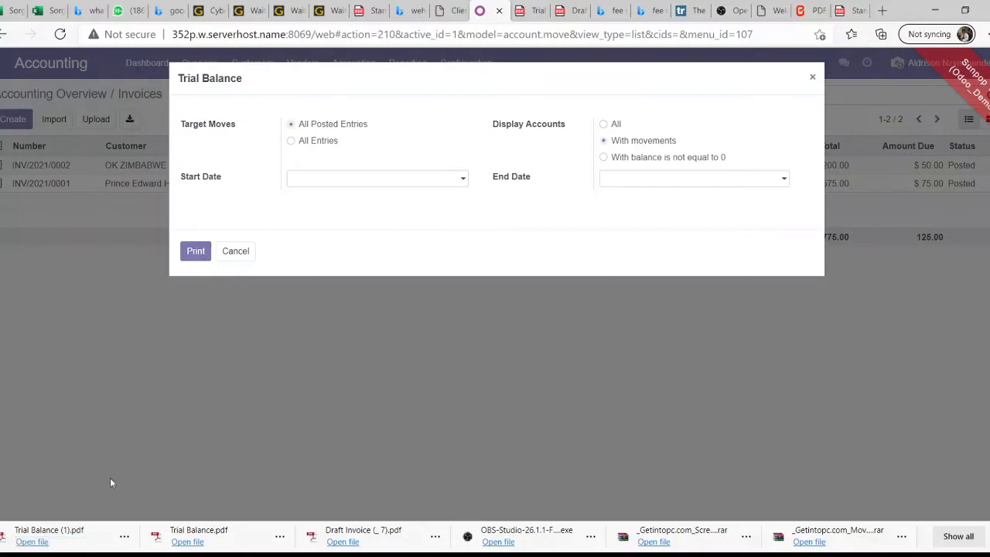
pyautogui.click(65, 534)
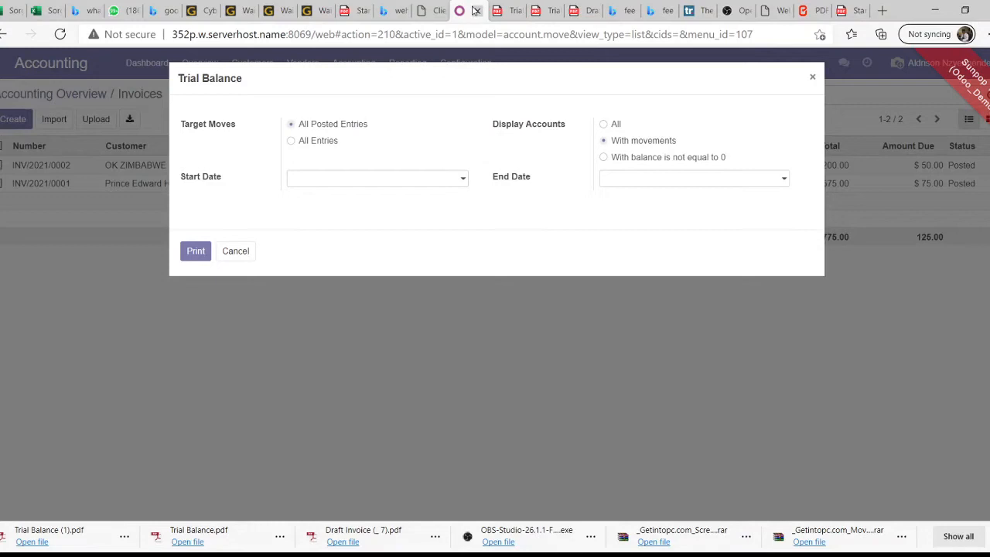
# Switch back to the Odoo tab and cancel the Trial Balance dialog
pyautogui.click(471, 12)
pyautogui.click(237, 252)
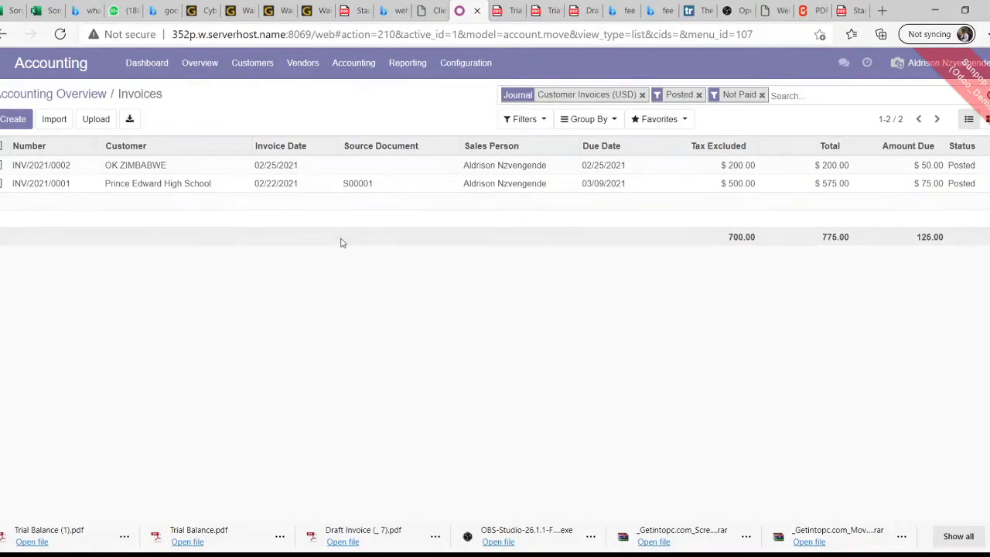
# Look through the top menus to reach the Reporting list with Profit and Loss and Balance Sheet
pyautogui.click(304, 65)
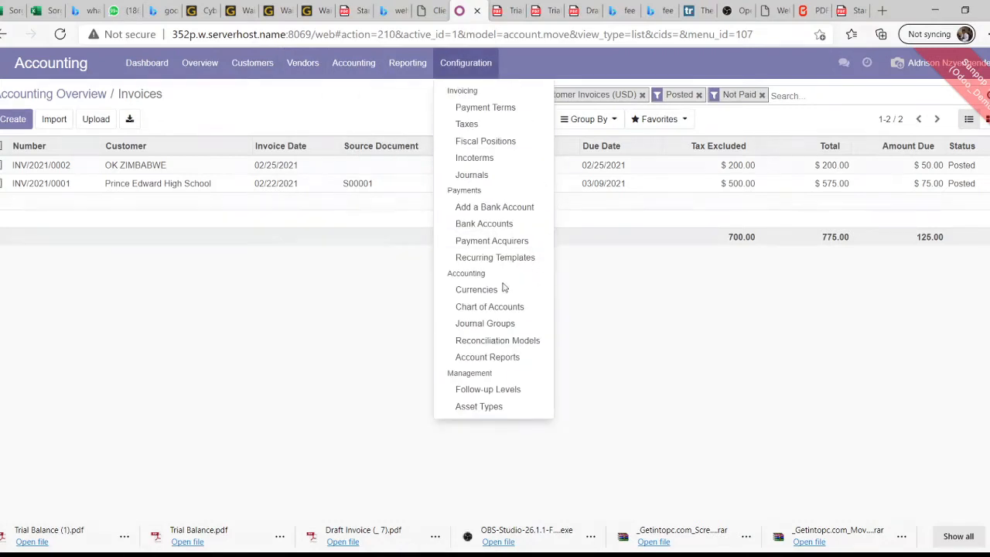
pyautogui.moveTo(465, 63)
pyautogui.click(361, 99)
pyautogui.click(355, 68)
pyautogui.moveTo(408, 63)
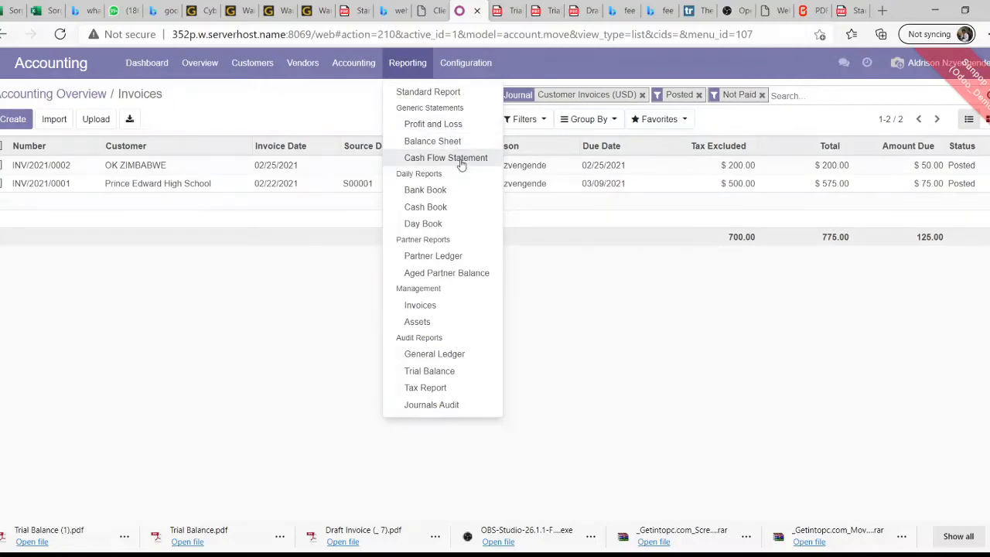
# Generate the Profit and Loss PDF for 02/24/2021 to 02/25/2021 and open the downloaded file
pyautogui.click(442, 124)
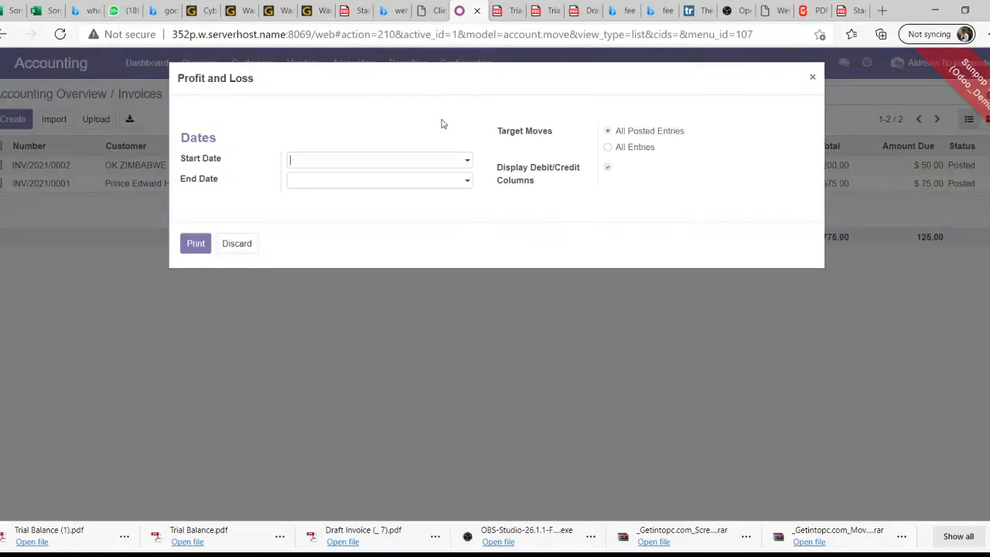
pyautogui.click(460, 185)
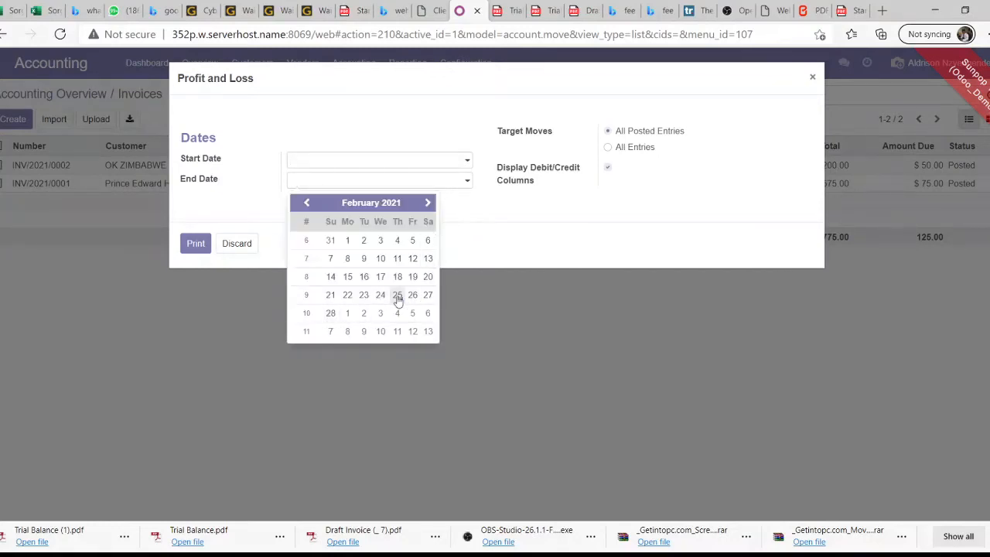
pyautogui.click(398, 297)
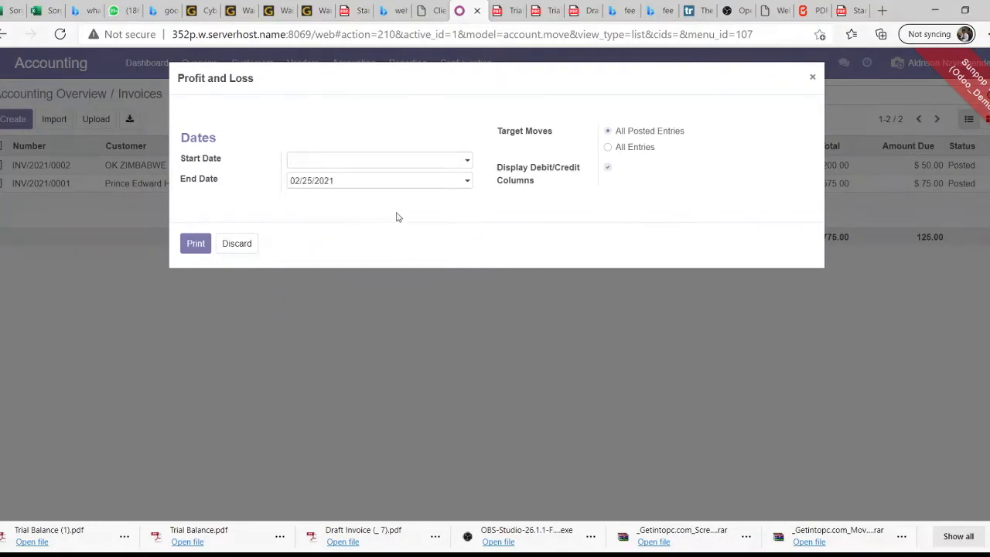
pyautogui.click(466, 162)
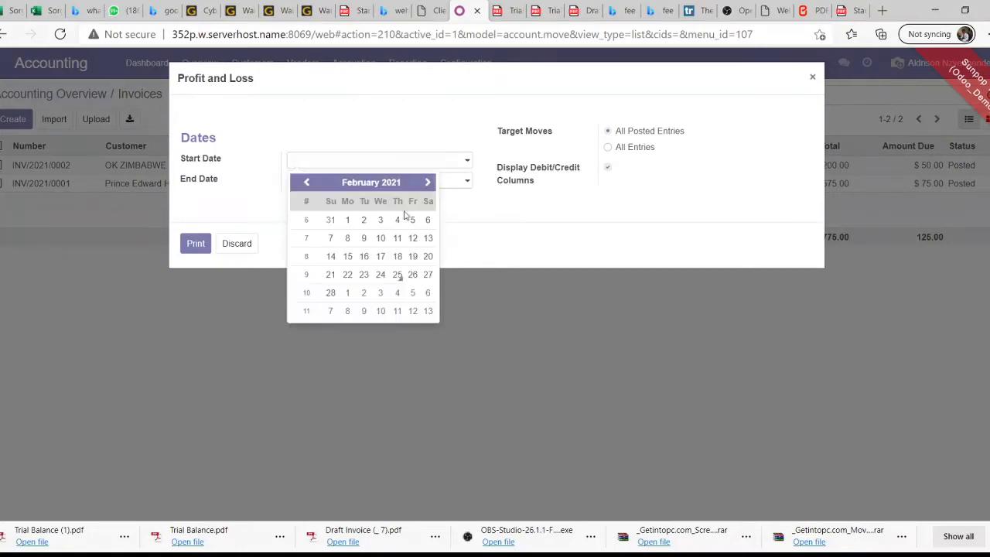
pyautogui.click(379, 276)
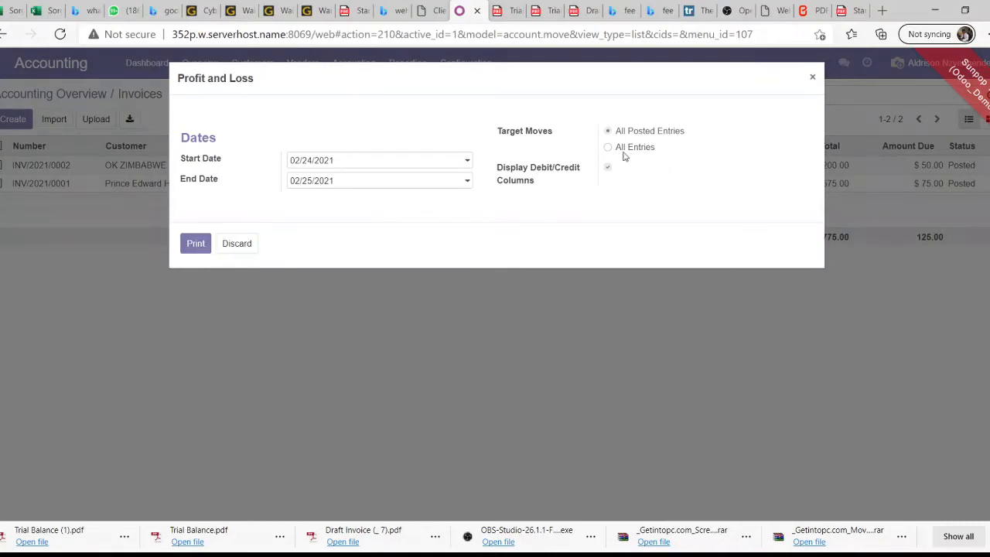
pyautogui.click(198, 245)
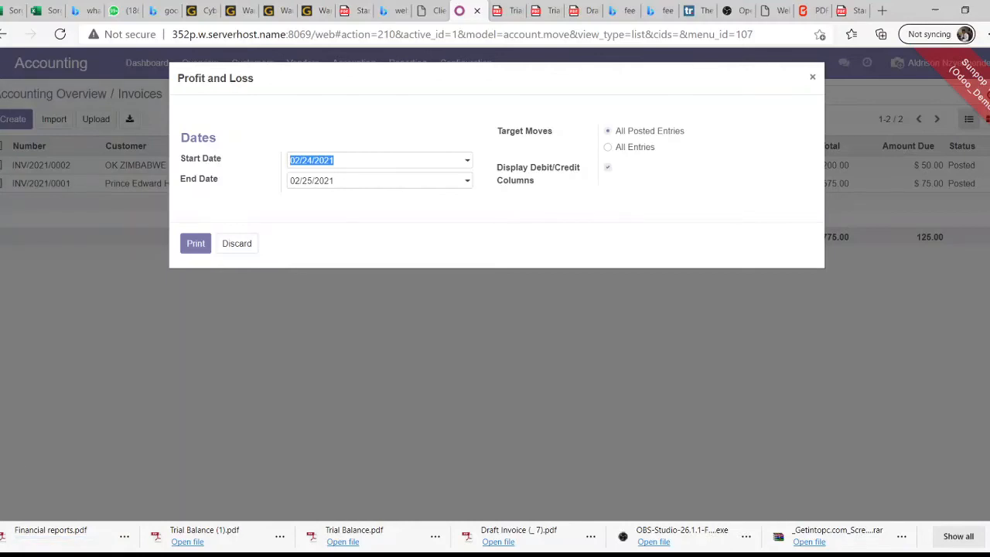
pyautogui.click(70, 539)
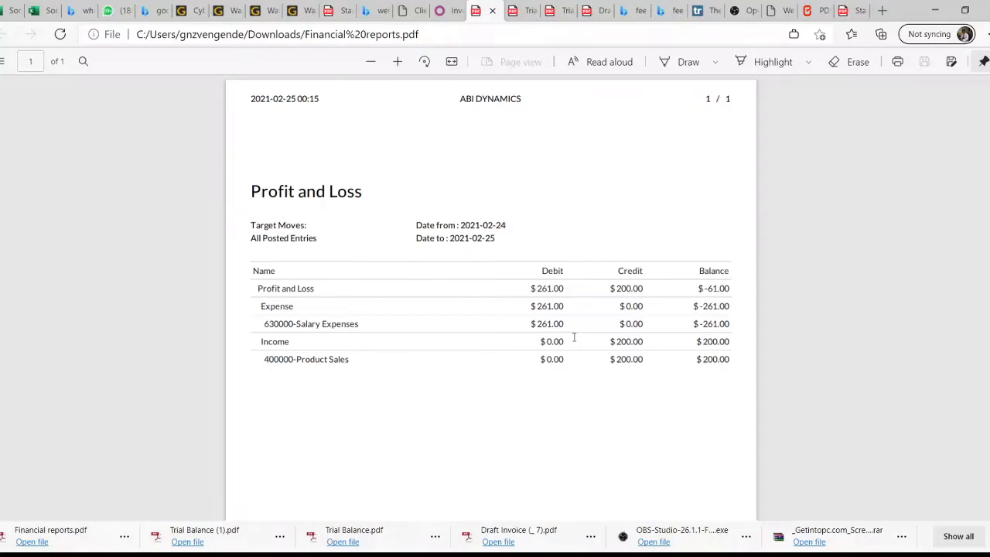
# Scroll through the Profit and Loss PDF showing the $-61.00 balance, then return to Odoo
pyautogui.scroll(-1, 391, 329)
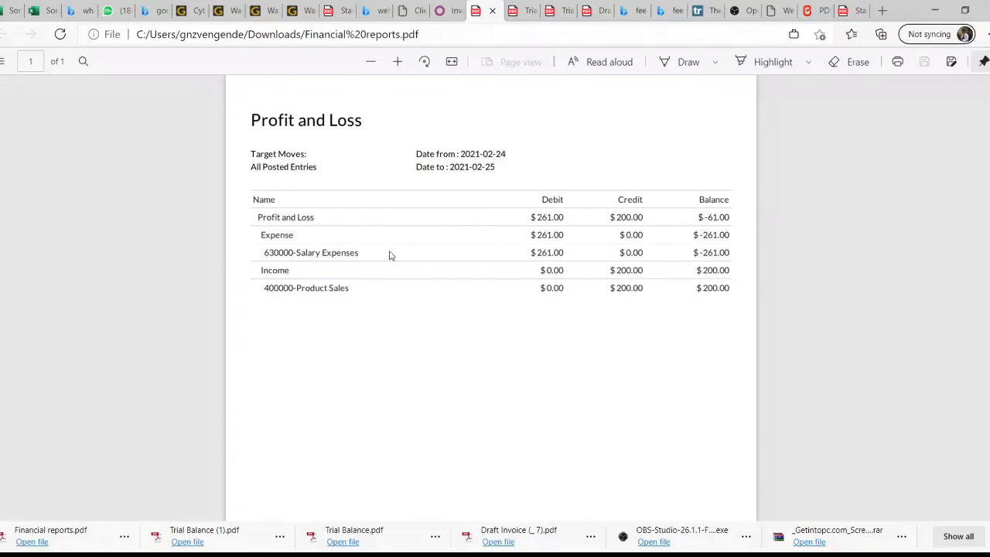
pyautogui.scroll(-3, 391, 254)
pyautogui.scroll(3, 391, 254)
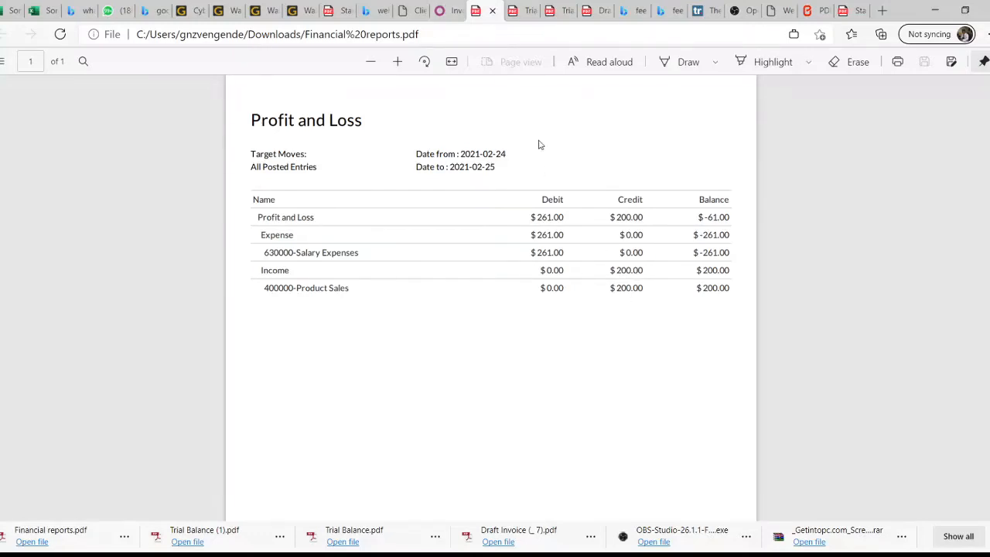
pyautogui.click(445, 15)
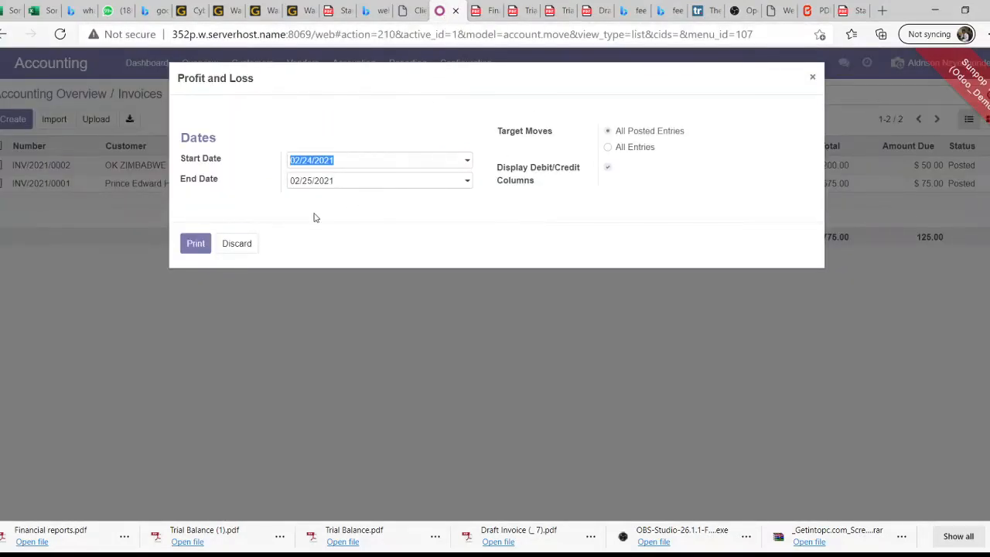
# Print the Balance Sheet for all posted entries and open the downloaded PDF
pyautogui.click(240, 250)
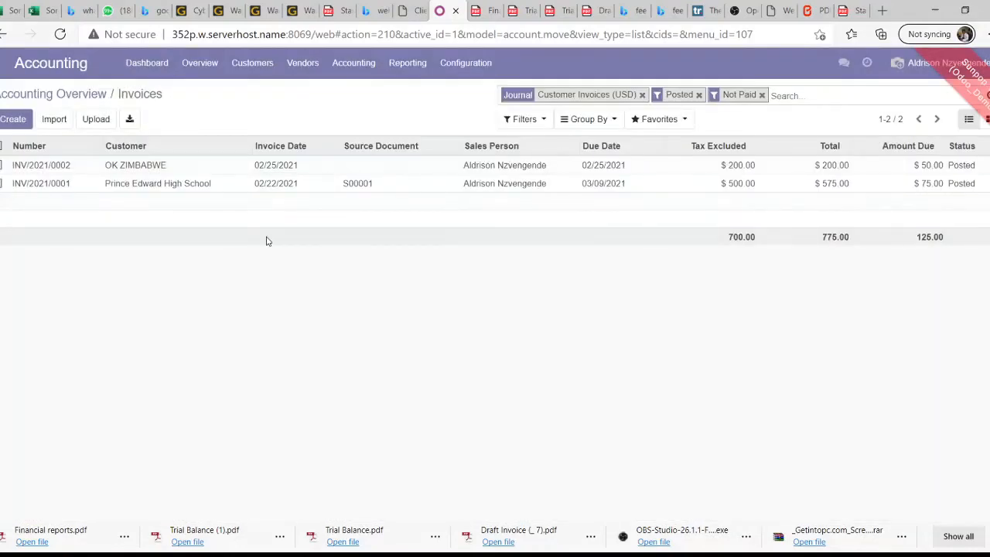
pyautogui.click(412, 71)
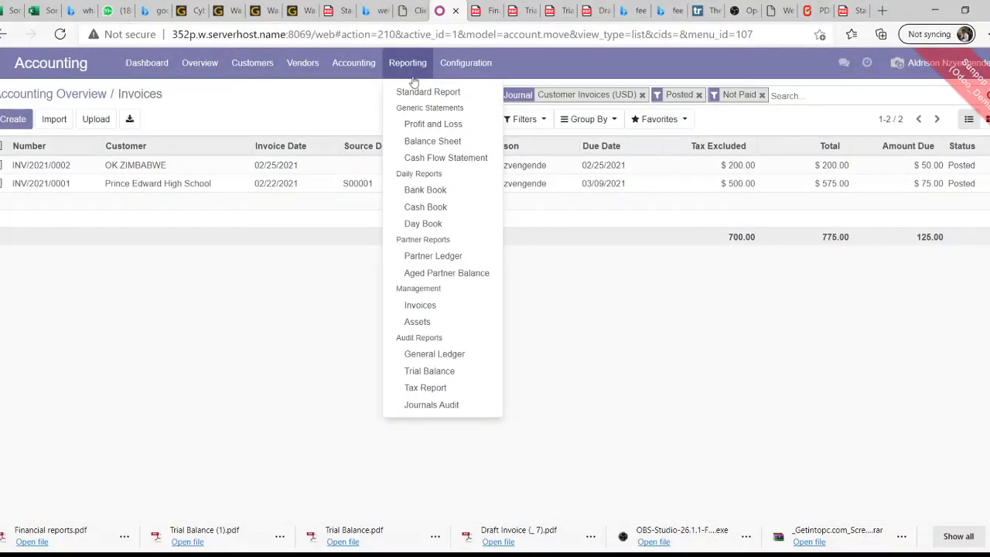
pyautogui.click(453, 142)
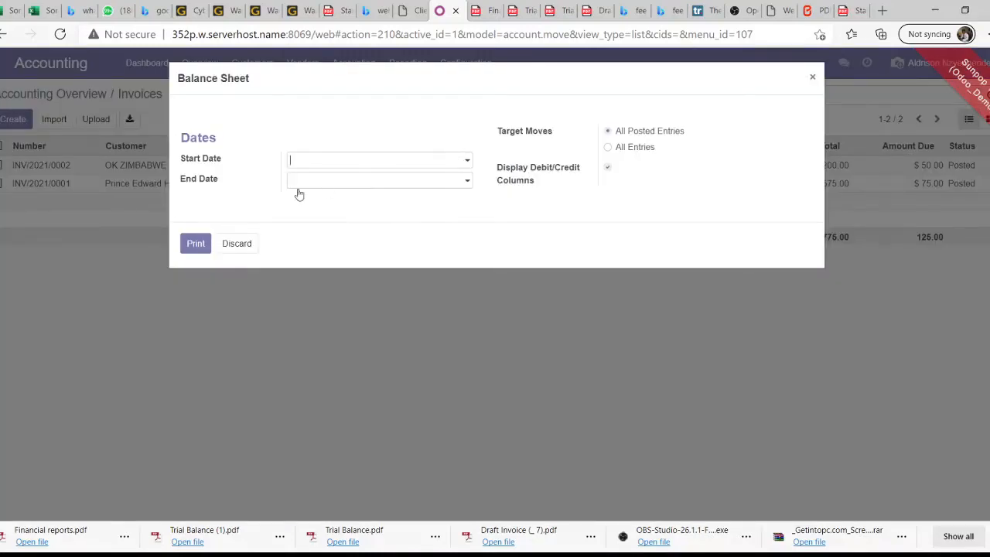
pyautogui.click(203, 246)
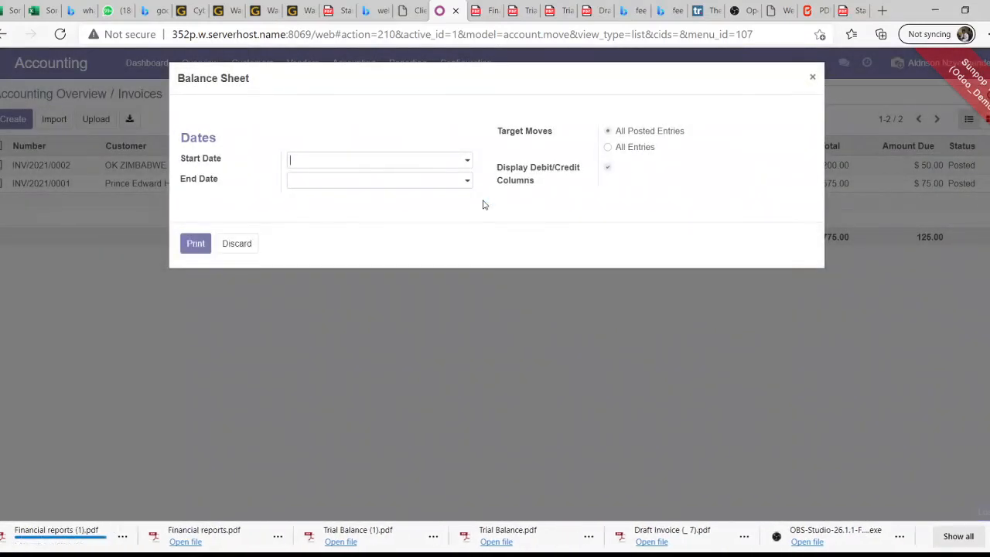
pyautogui.click(50, 542)
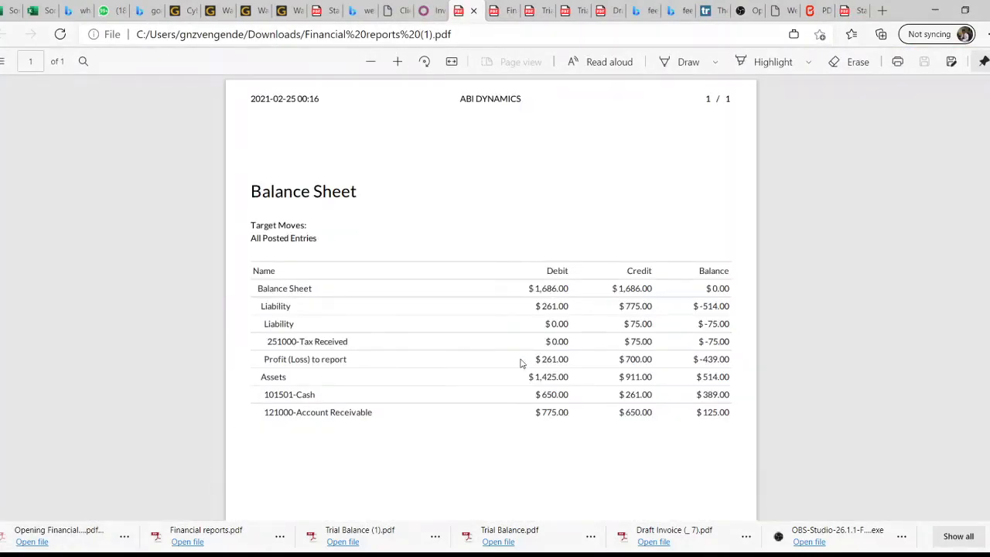
# Review the Balance Sheet PDF with its $1,686.00 debit and credit totals, then return to Odoo
pyautogui.scroll(-2, 480, 310)
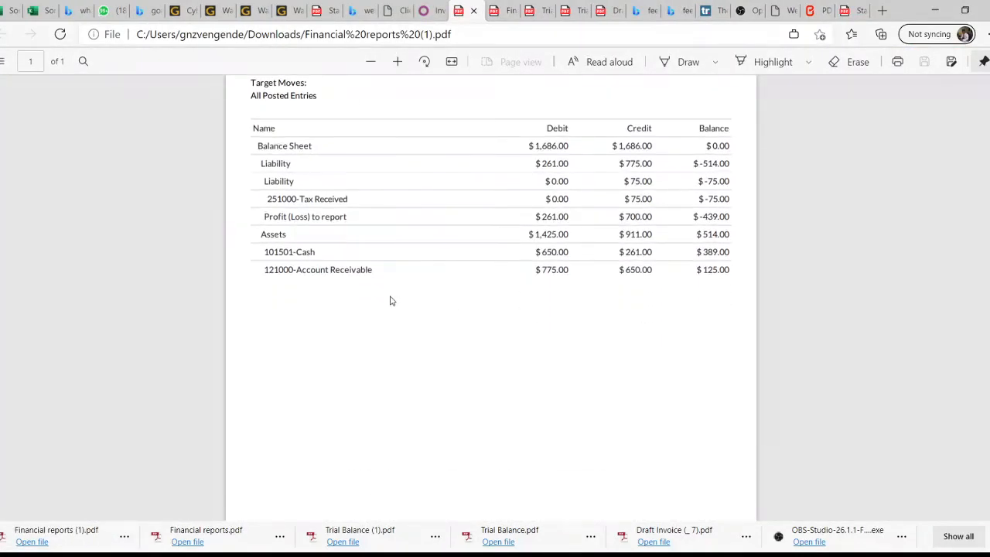
pyautogui.scroll(1, 392, 301)
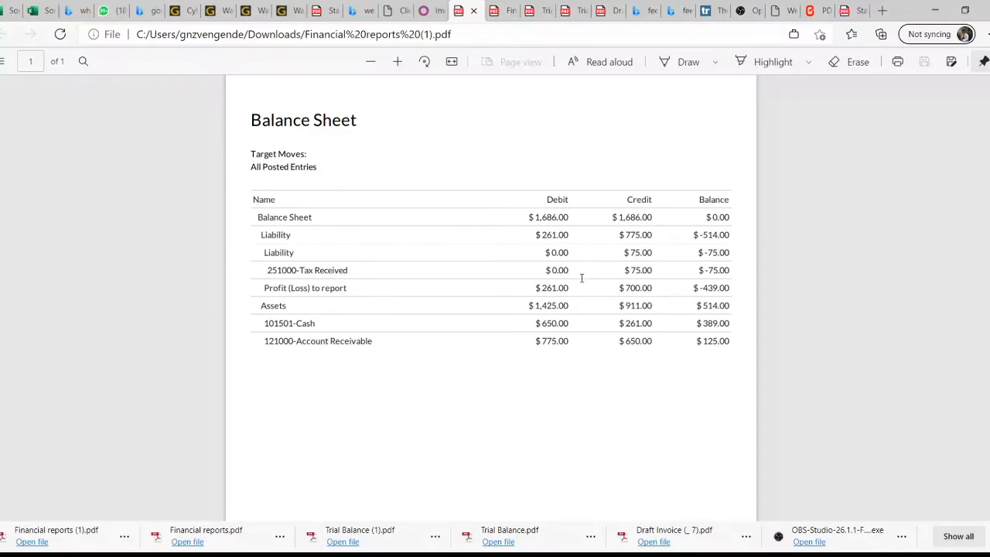
pyautogui.click(435, 10)
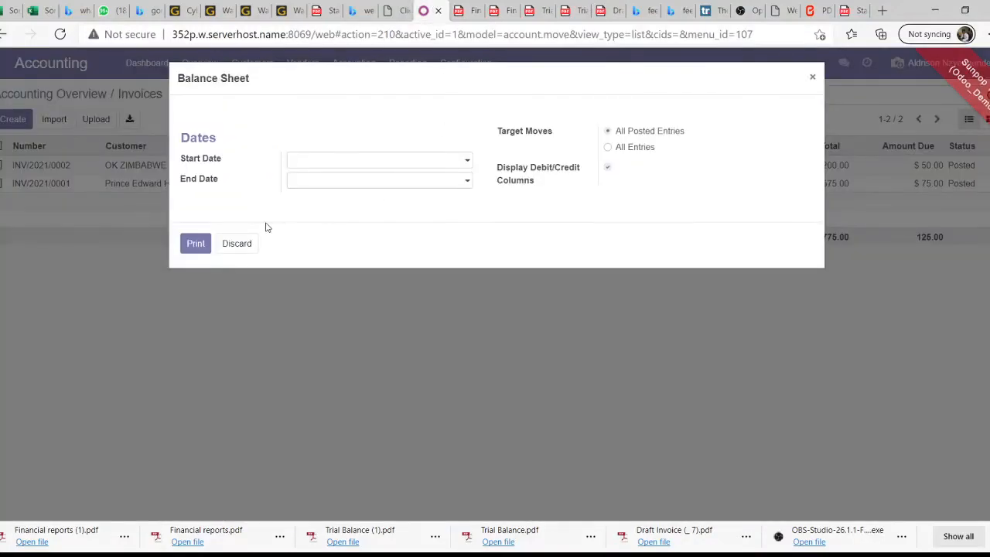
# Dismiss the Balance Sheet dialog and open the February-2021 salary slip in Payroll
pyautogui.click(236, 245)
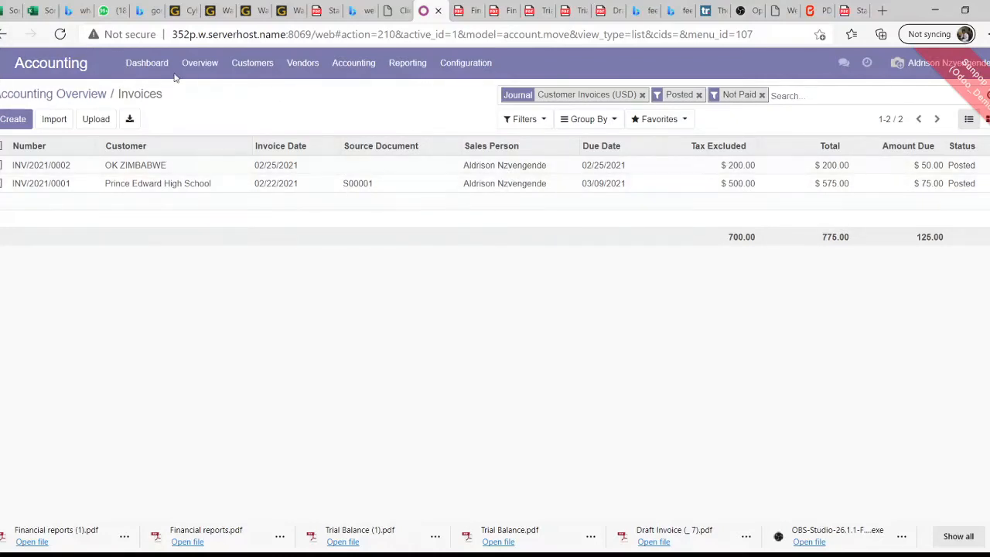
pyautogui.click(3, 63)
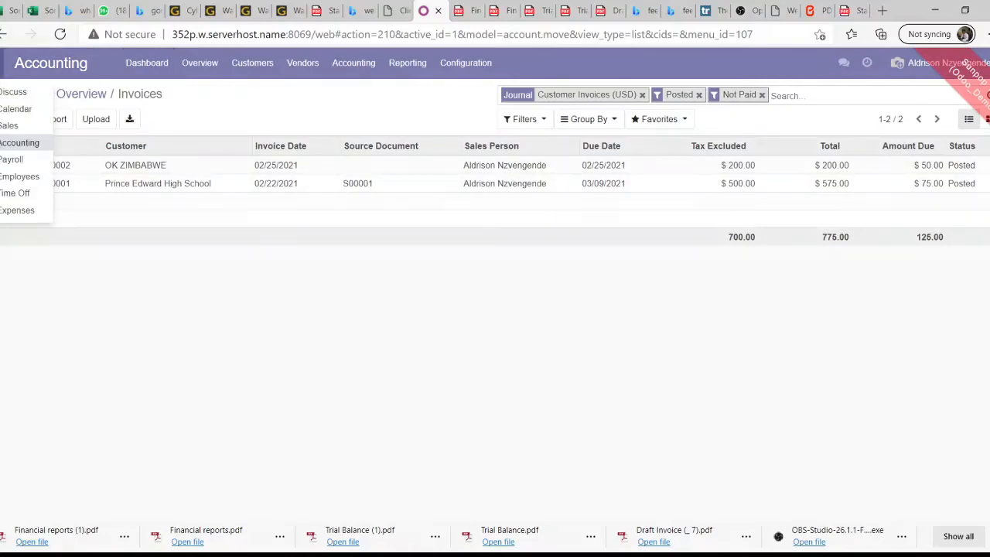
pyautogui.click(23, 166)
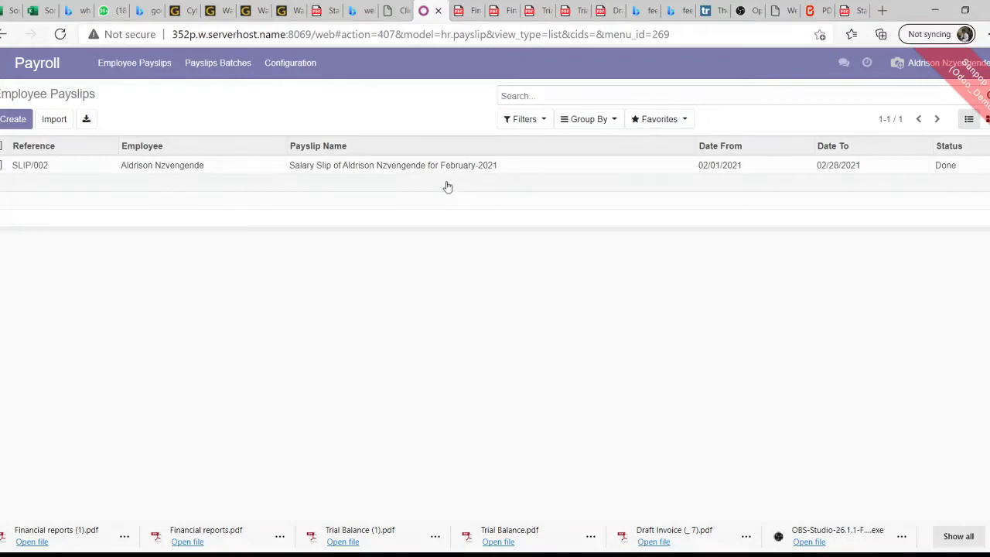
pyautogui.click(300, 171)
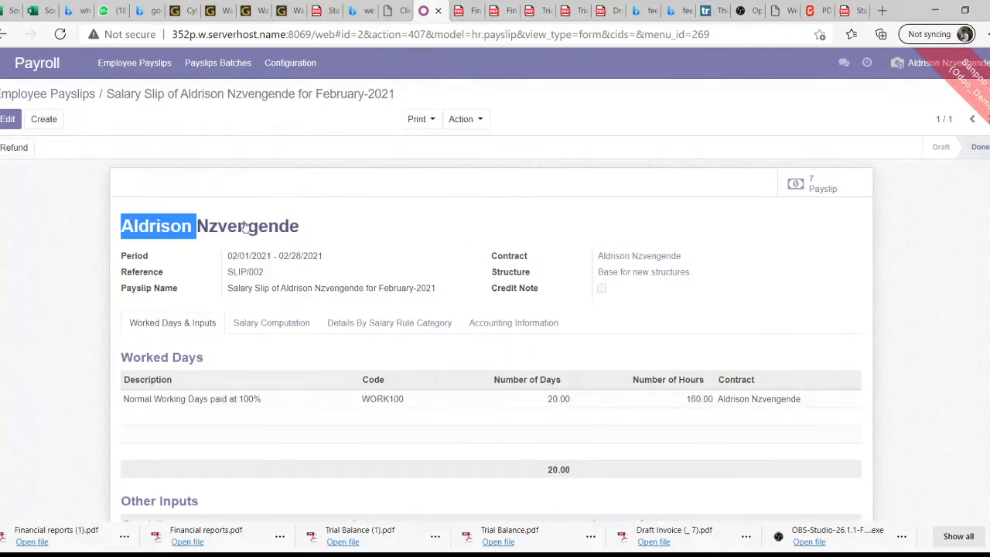
# Look over salary slip SLIP/002 and switch it into edit mode
pyautogui.scroll(-1, 402, 224)
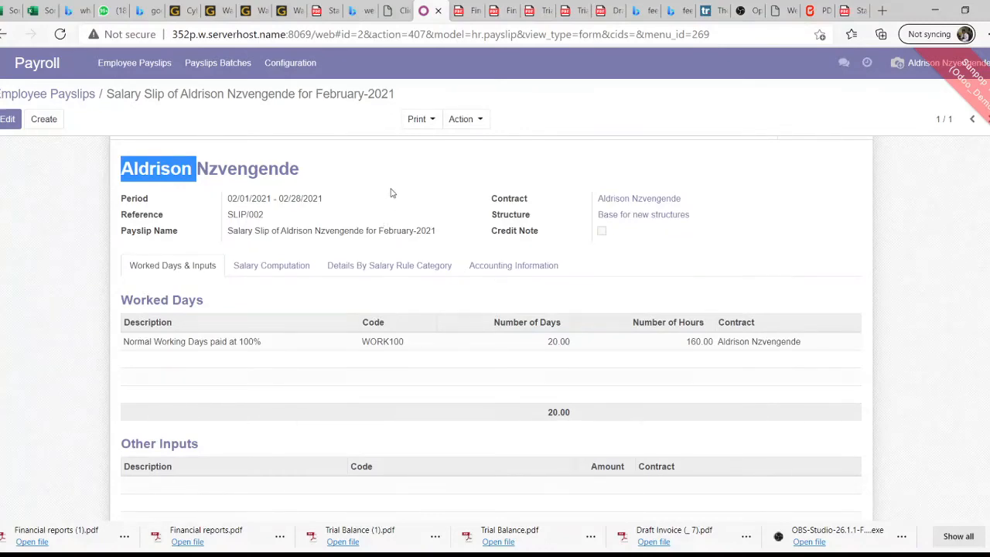
pyautogui.scroll(1, 523, 285)
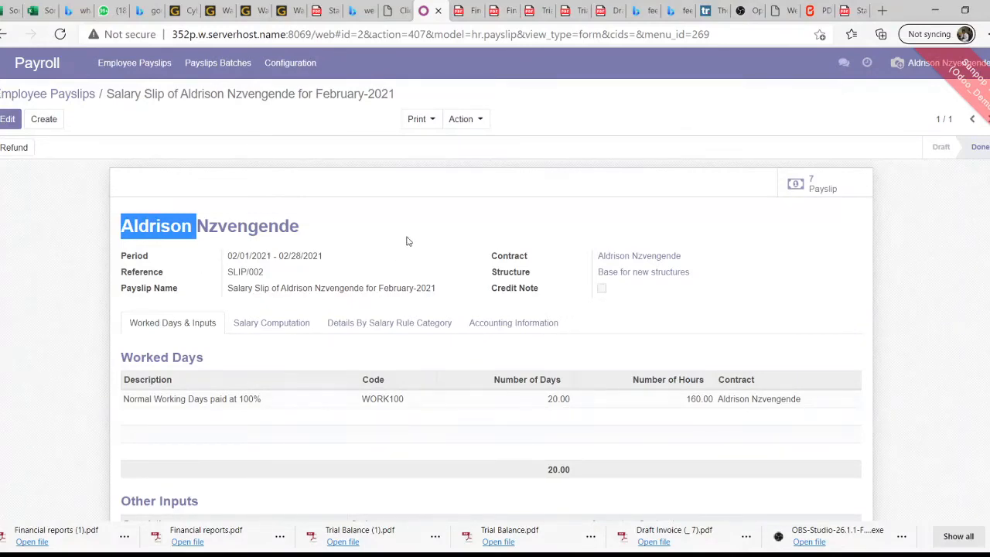
pyautogui.scroll(-1, 392, 239)
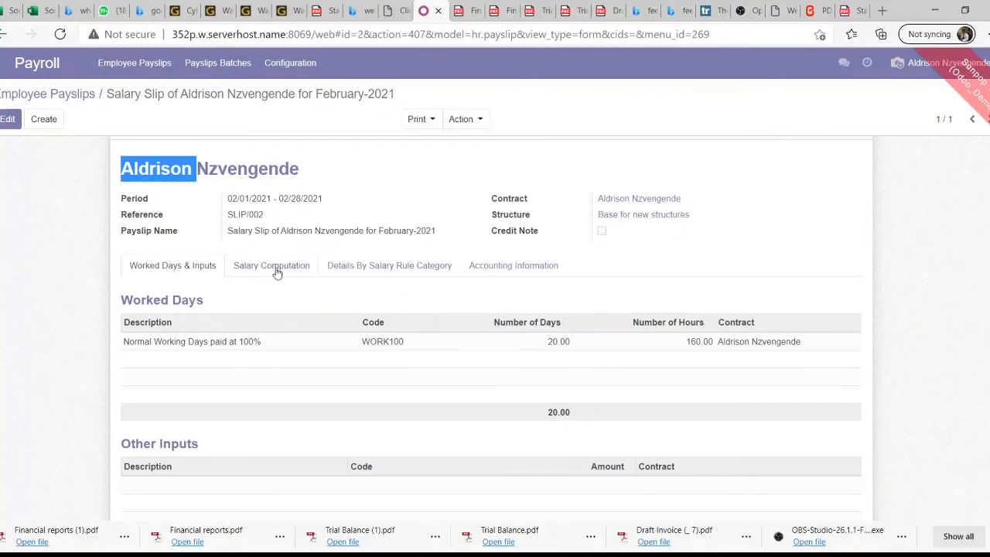
pyautogui.scroll(-1, 303, 285)
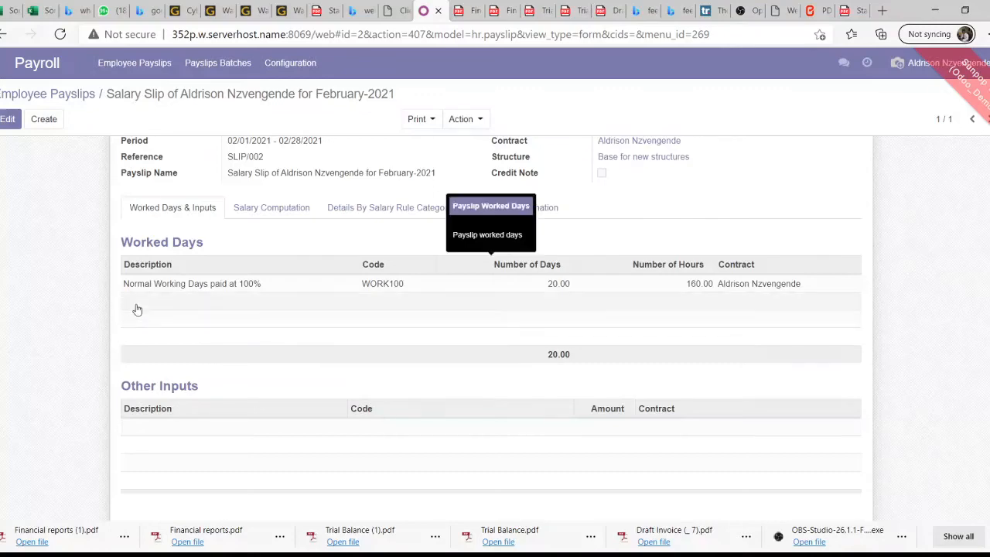
pyautogui.scroll(2, 154, 290)
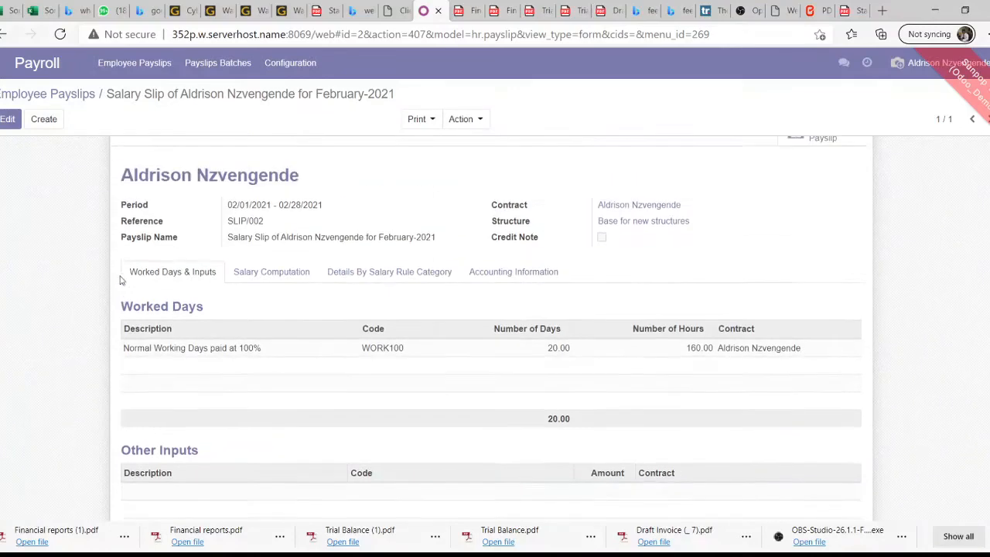
pyautogui.click(7, 120)
pyautogui.scroll(-2, 188, 227)
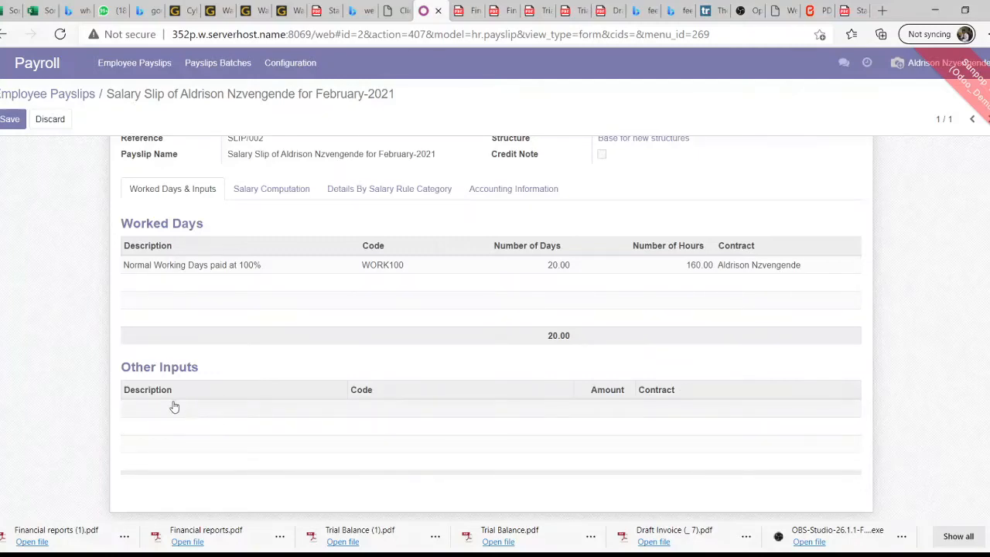
# List the slip's seven computation lines, from Basic Salary 300.00 to Net Salary 261.00
pyautogui.click(264, 189)
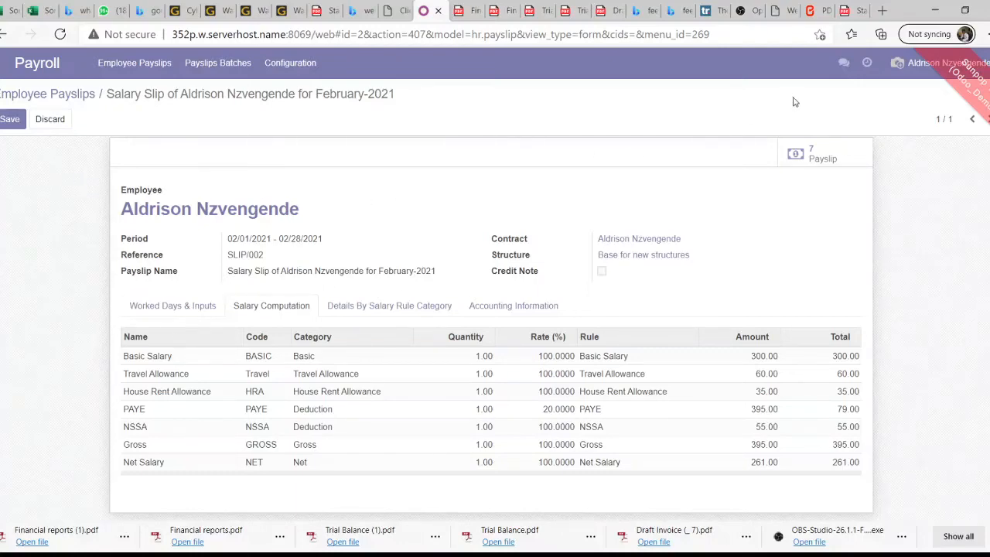
pyautogui.click(823, 159)
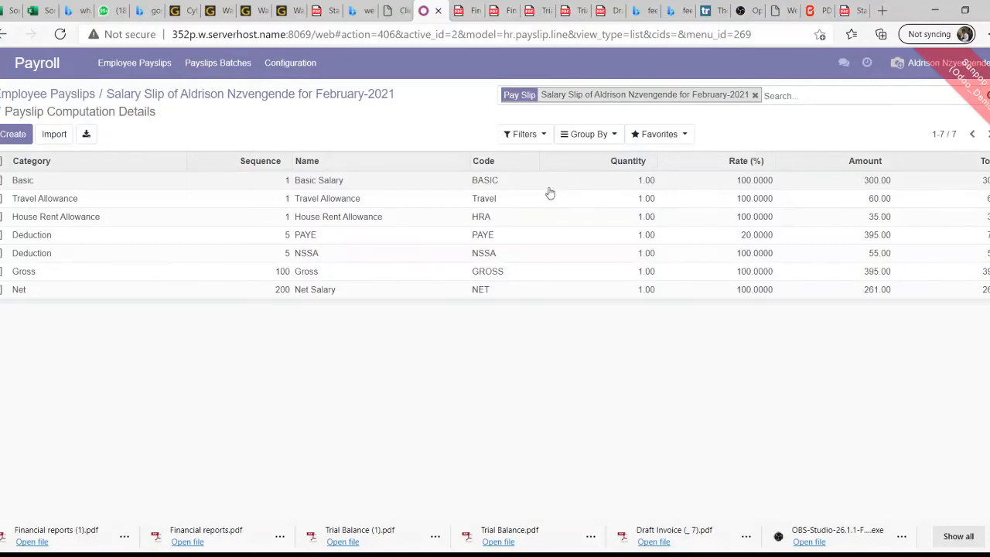
# Inspect the Basic Salary, Travel Allowance and House Rent Allowance computation lines
pyautogui.click(874, 180)
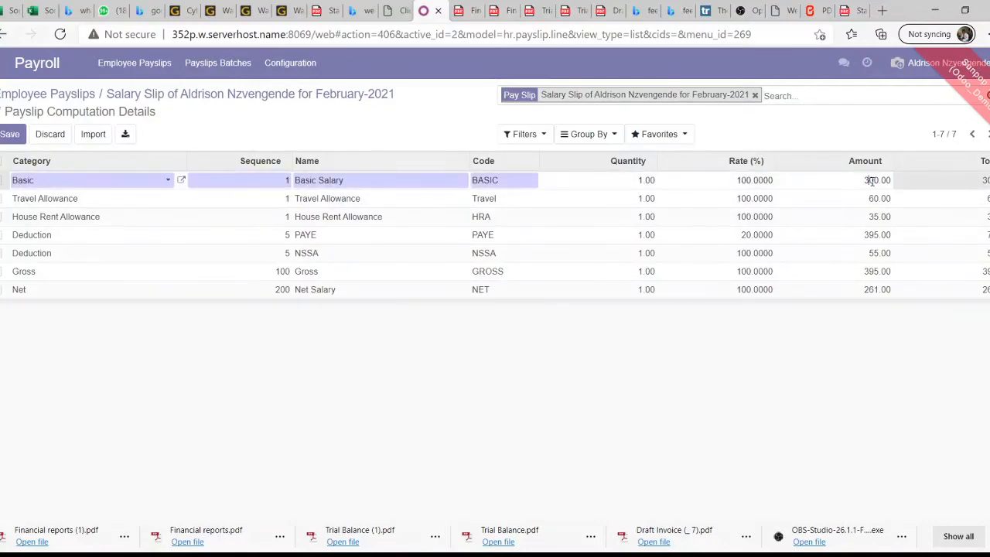
pyautogui.click(75, 201)
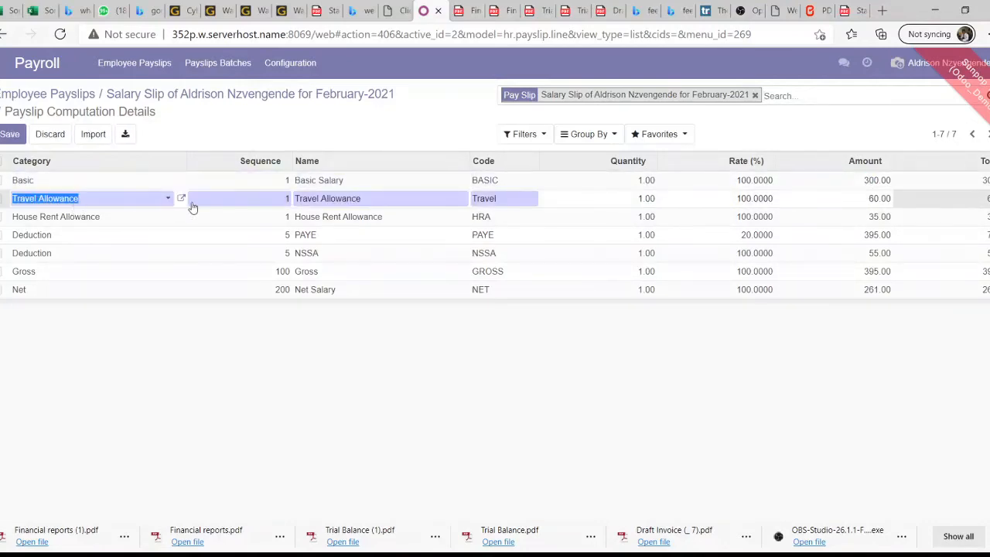
pyautogui.click(879, 217)
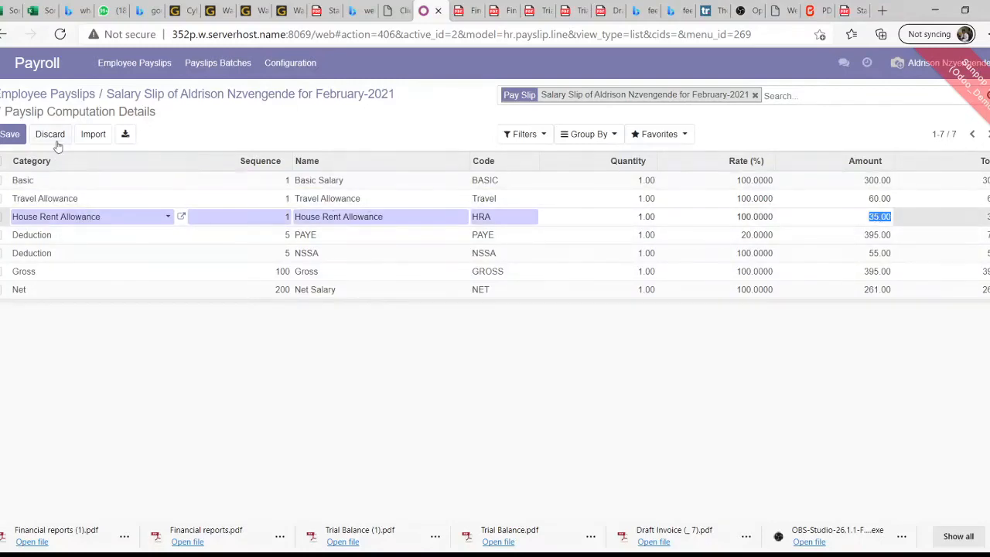
# Return to salary slip SLIP/002 and check, then dismiss, its print options
pyautogui.click(239, 101)
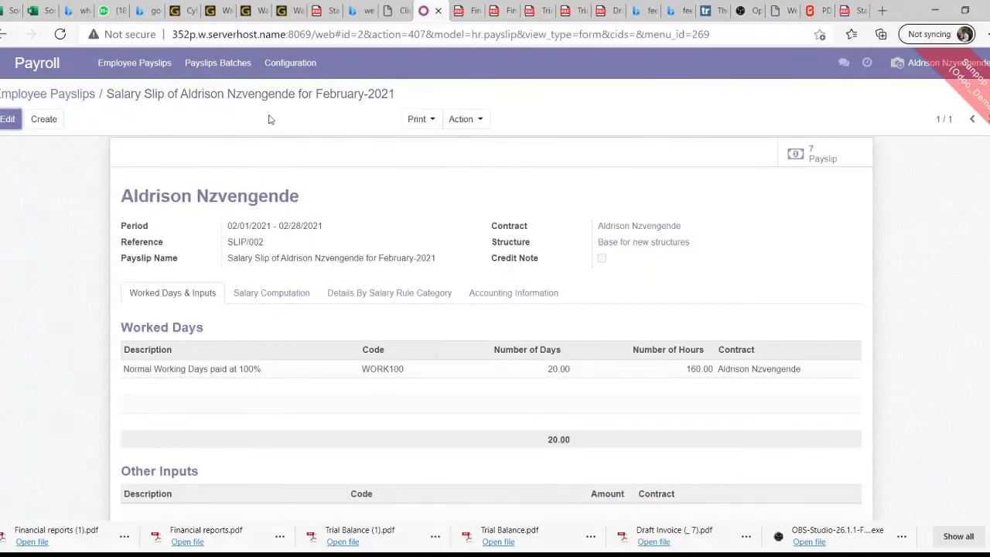
pyautogui.click(421, 122)
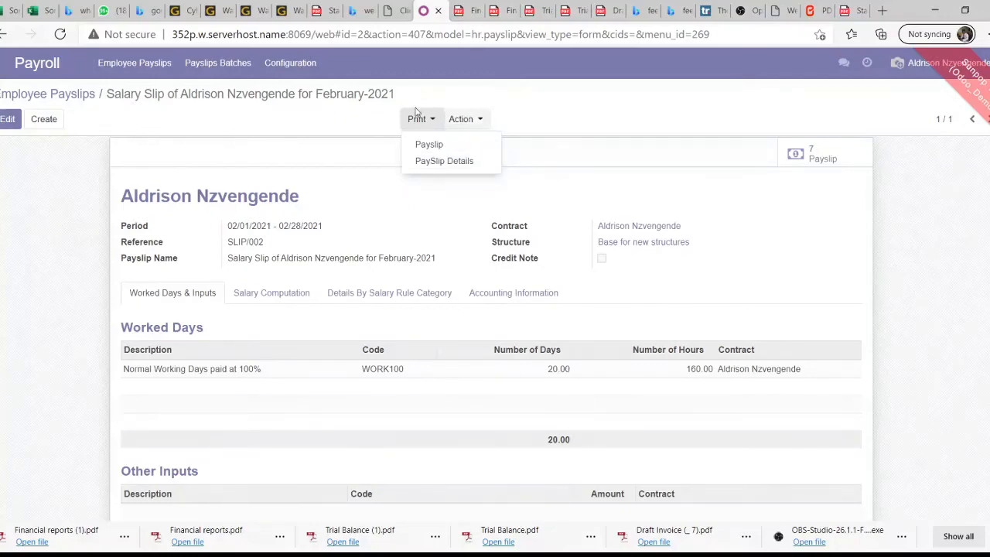
pyautogui.click(555, 121)
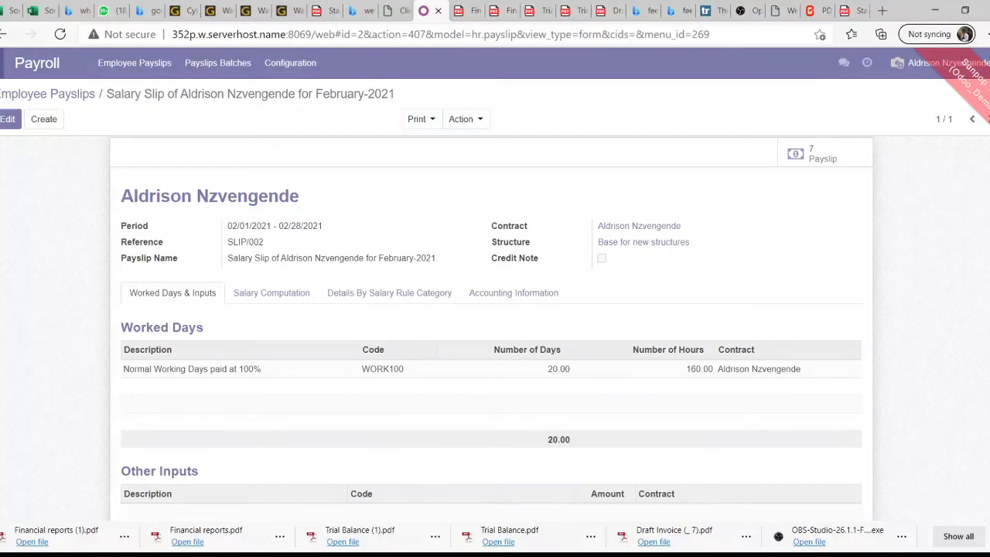
# Briefly view the apps menu, then log out of the current account from the user menu
pyautogui.click(1, 64)
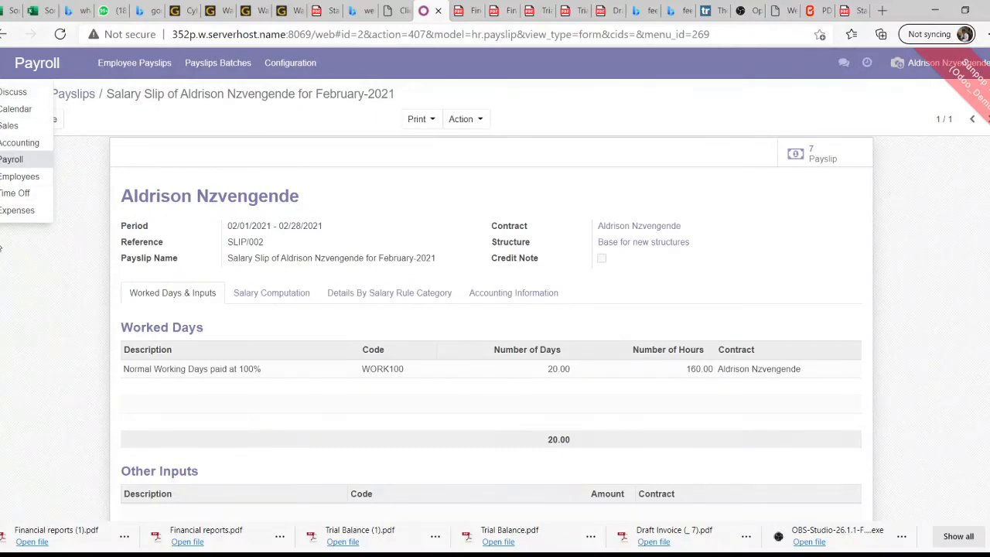
pyautogui.click(11, 260)
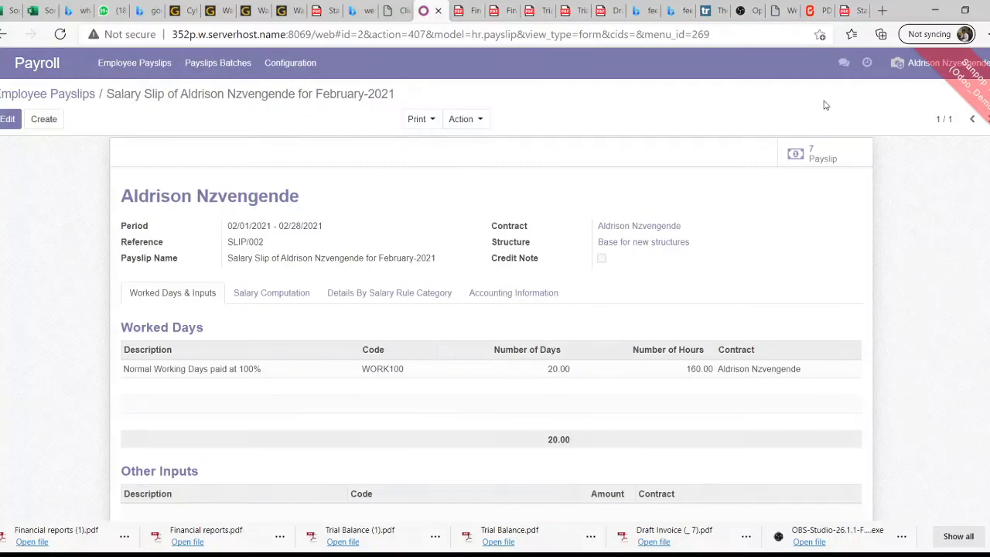
pyautogui.click(922, 78)
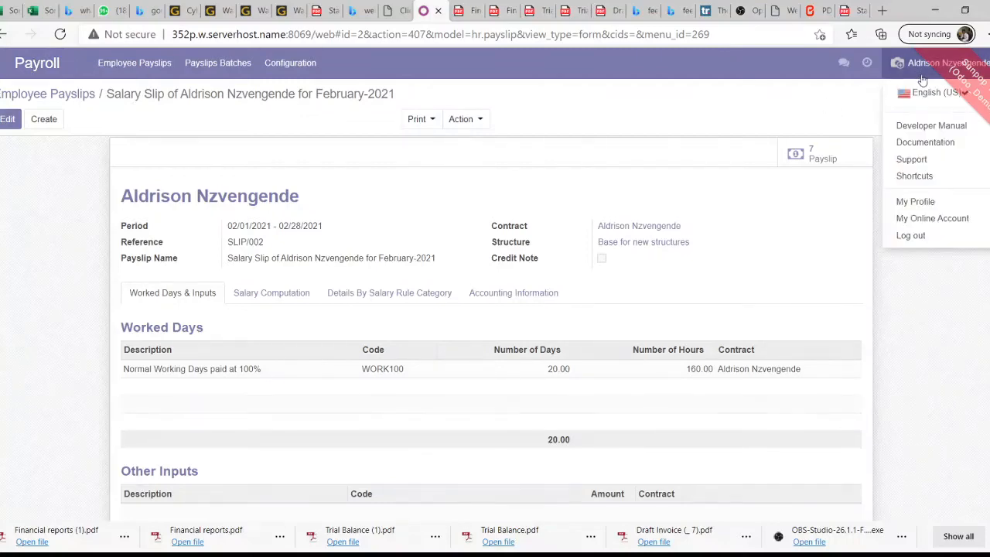
pyautogui.click(916, 236)
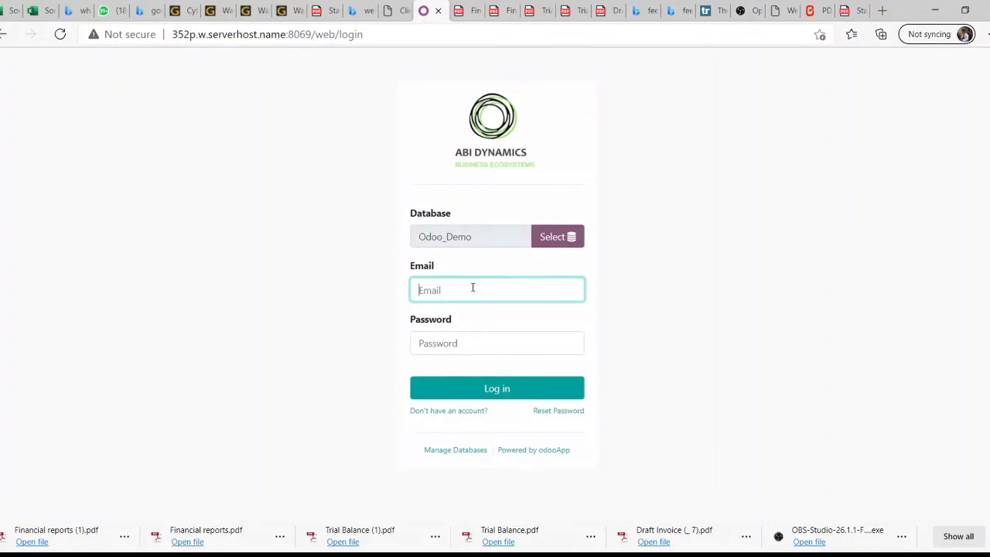
# Enter the administrator's e-mail address and password and submit the login
pyautogui.click(472, 290)
pyautogui.press('BackSpace')
pyautogui.press('BackSpace')
pyautogui.press('BackSpace')
pyautogui.press('BackSpace')
pyautogui.press('BackSpace')
pyautogui.press('BackSpace')
pyautogui.press('BackSpace')
pyautogui.press('Tab')
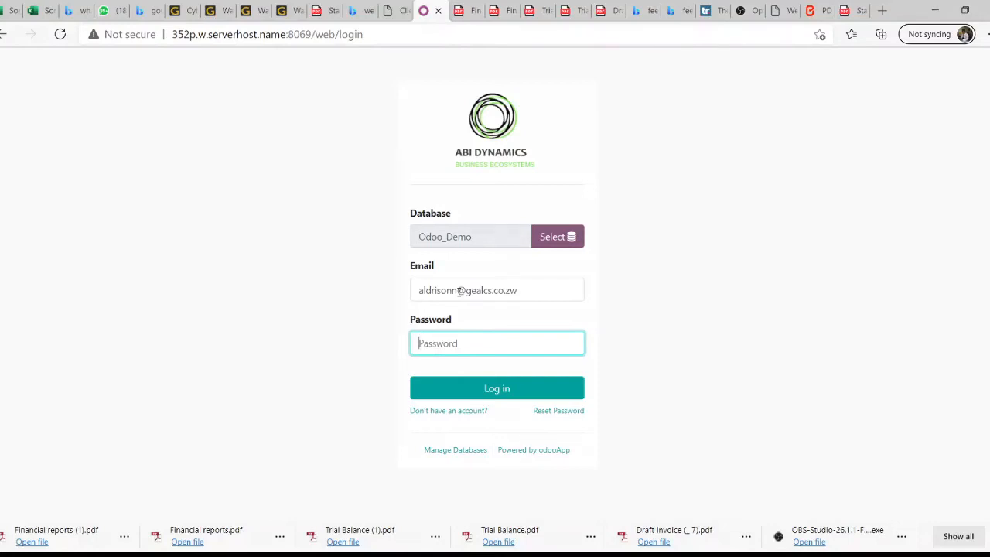
pyautogui.press('BackSpace')
pyautogui.press('BackSpace')
pyautogui.press('BackSpace')
pyautogui.press('BackSpace')
pyautogui.press('BackSpace')
pyautogui.press('BackSpace')
pyautogui.press('BackSpace')
pyautogui.press('BackSpace')
pyautogui.click(513, 398)
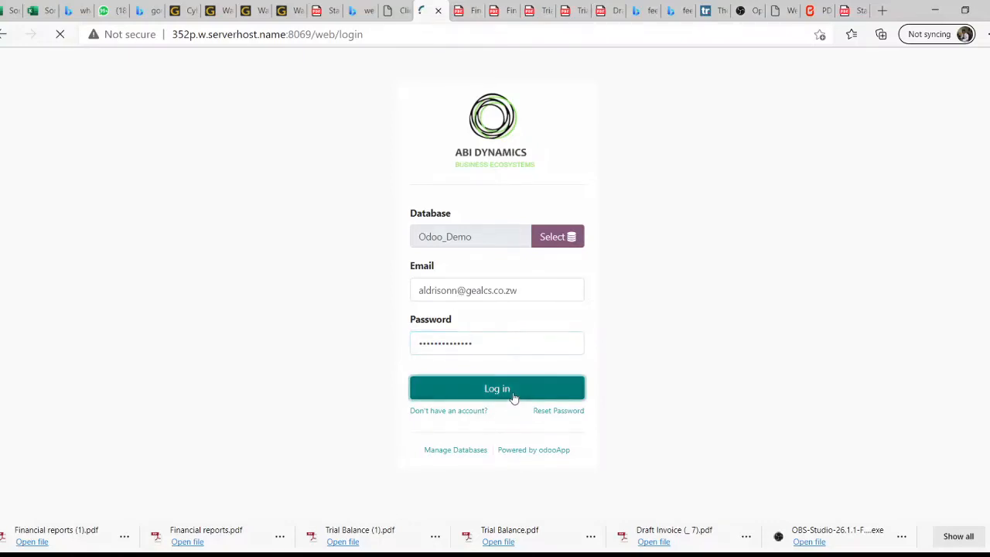
# Re-enter the password after the failed attempt and log in to the Discuss inbox
pyautogui.click(444, 349)
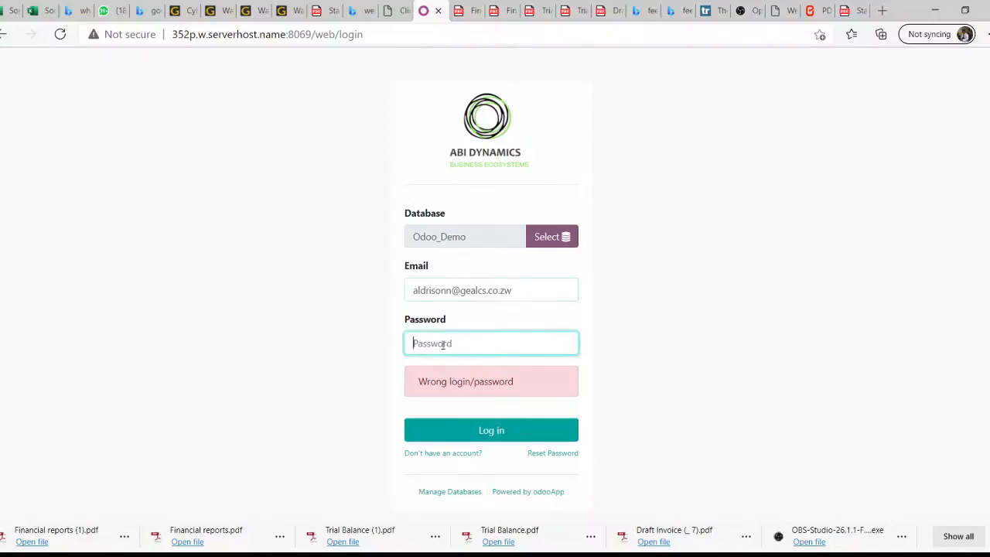
pyautogui.write('**********')
pyautogui.click(512, 430)
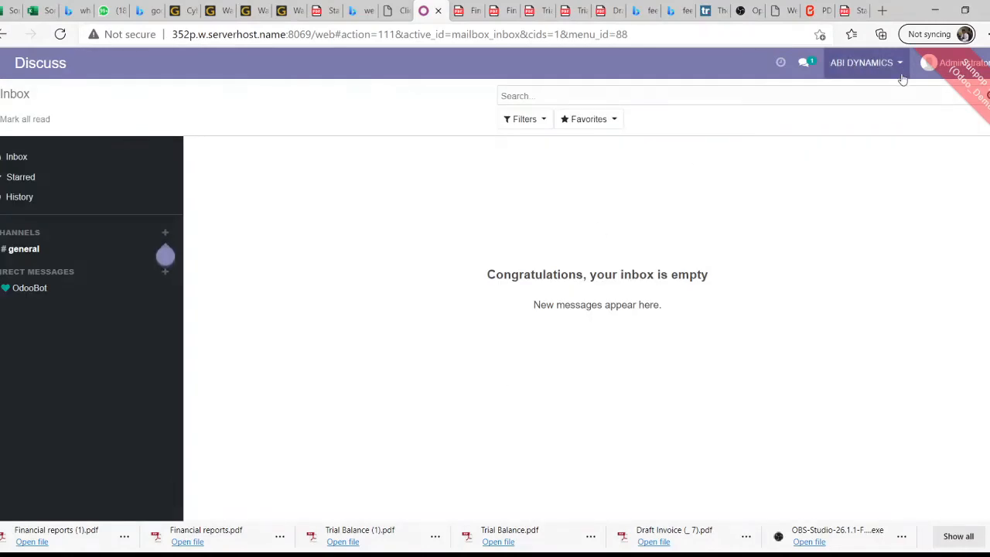
# Go to Settings > Users & Companies > Users, listing the four internal users
pyautogui.click(2, 63)
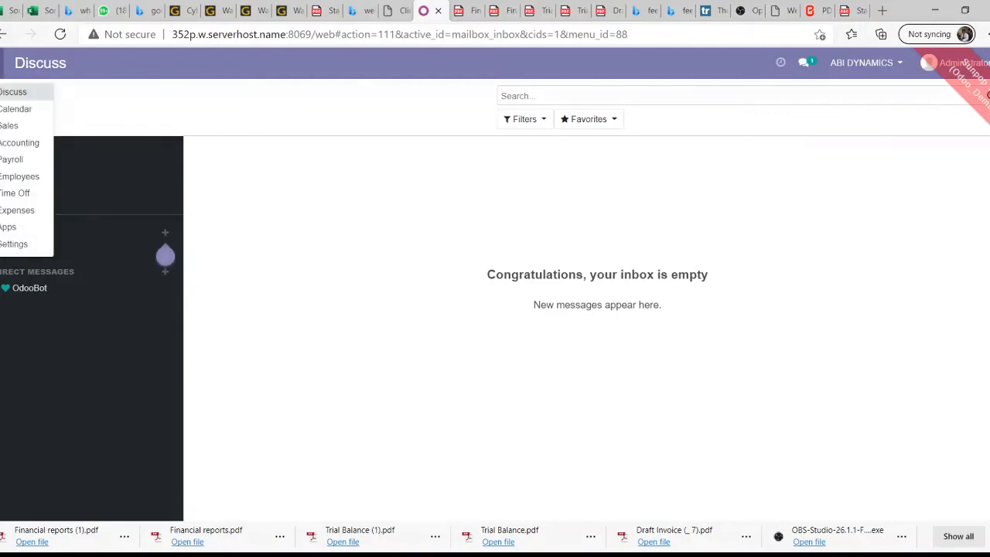
pyautogui.click(9, 246)
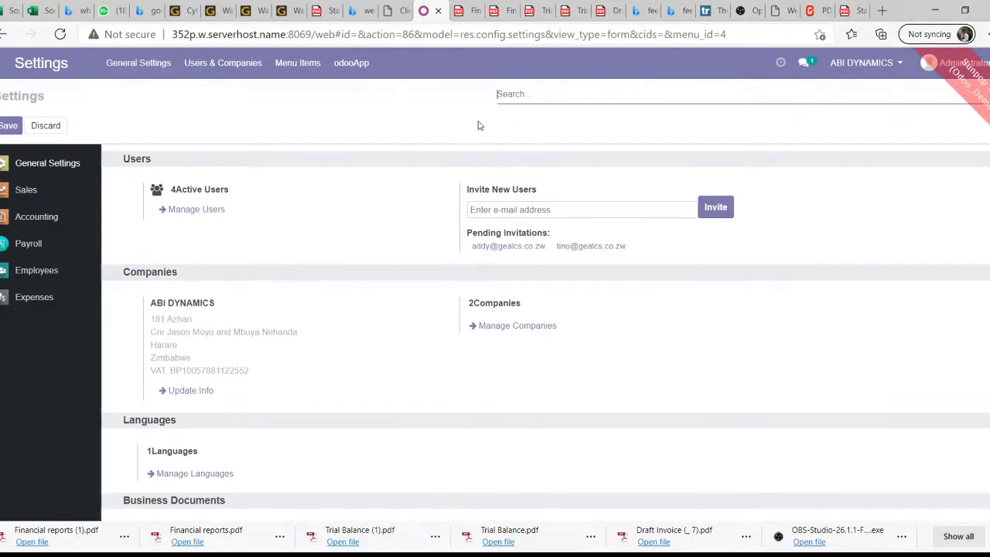
pyautogui.click(226, 73)
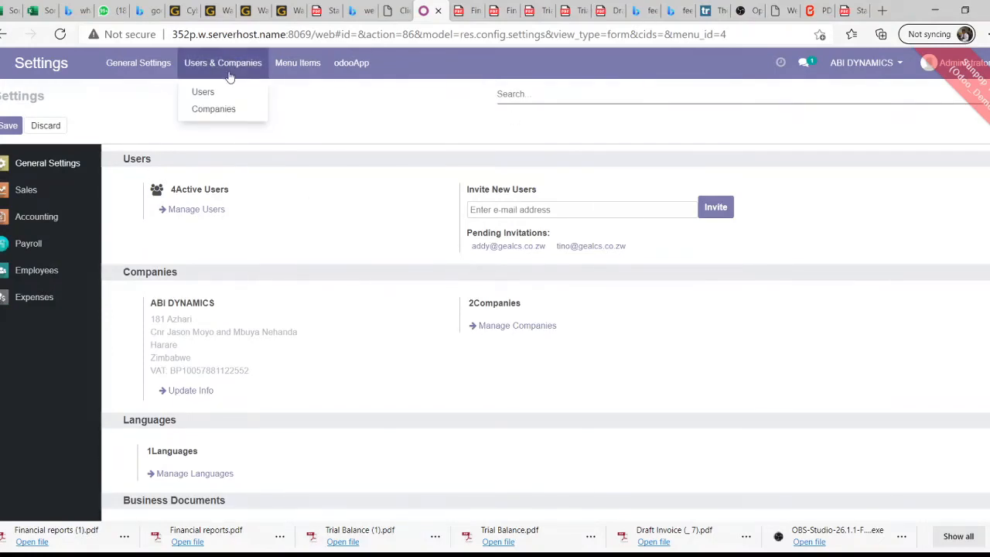
pyautogui.click(217, 94)
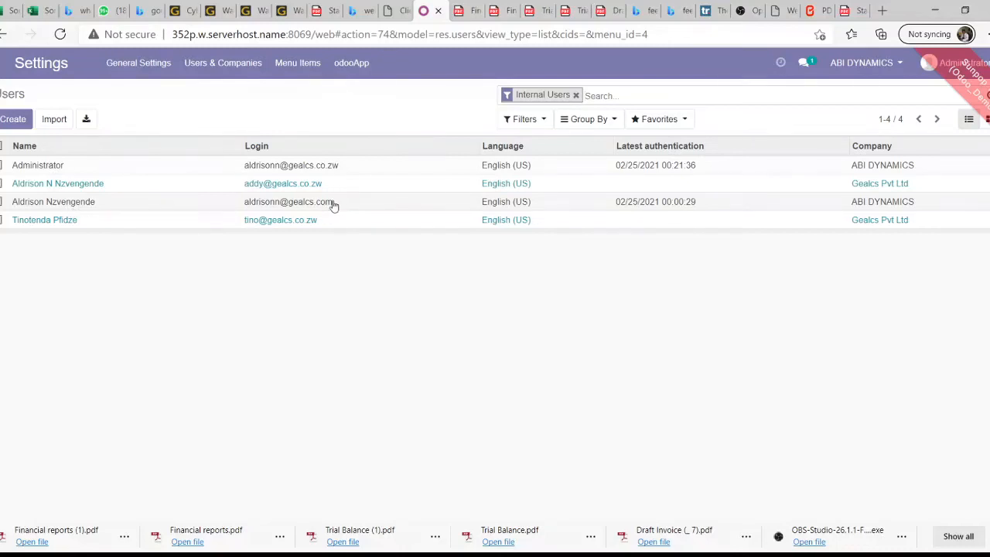
pyautogui.click(19, 119)
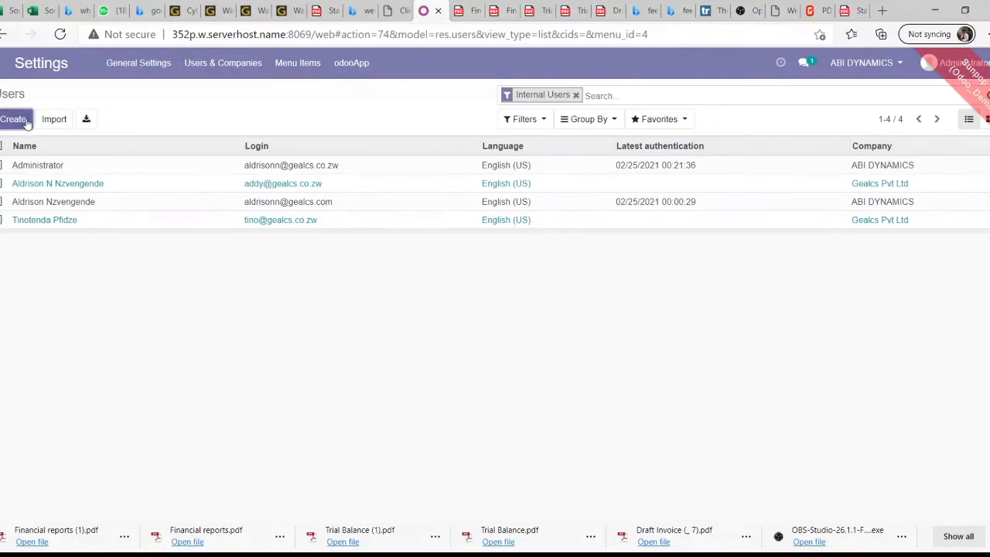
# Create a new user and fill in the user's name and e-mail address
pyautogui.click(14, 119)
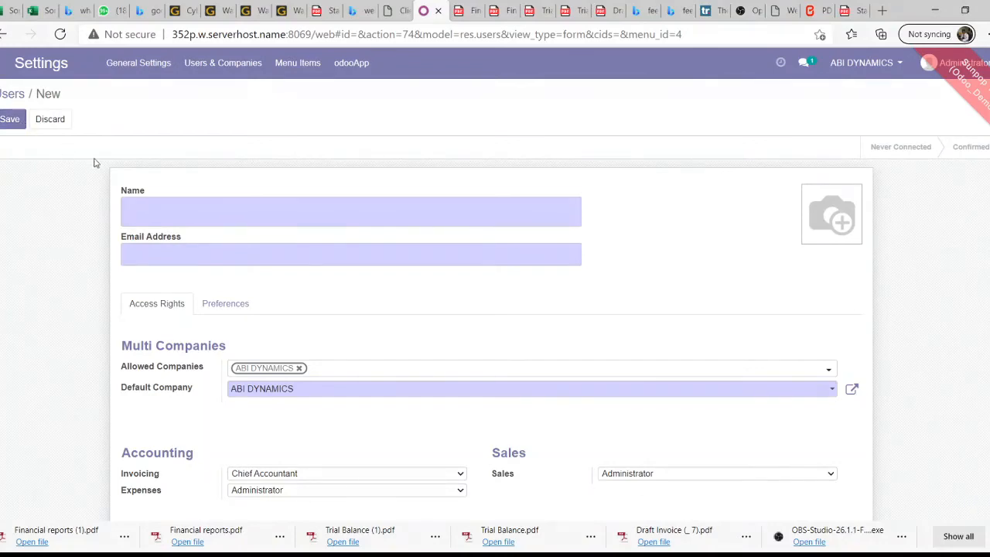
pyautogui.click(290, 217)
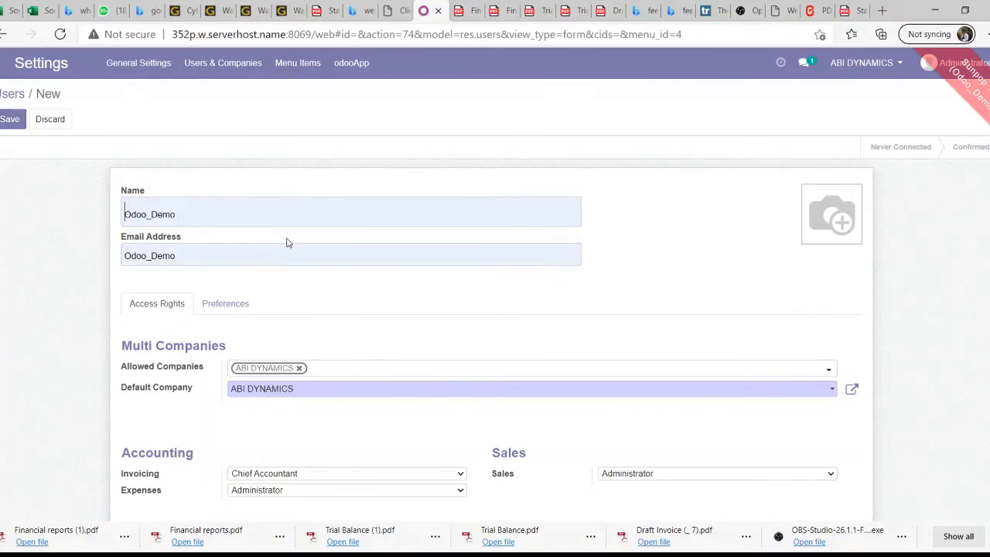
pyautogui.write('Robert')
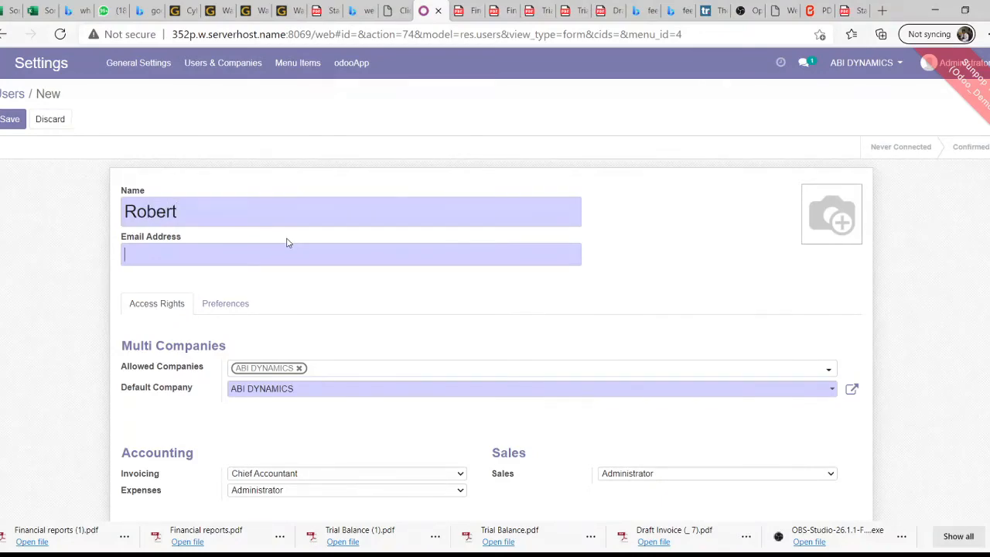
pyautogui.write('R')
pyautogui.press('BackSpace')
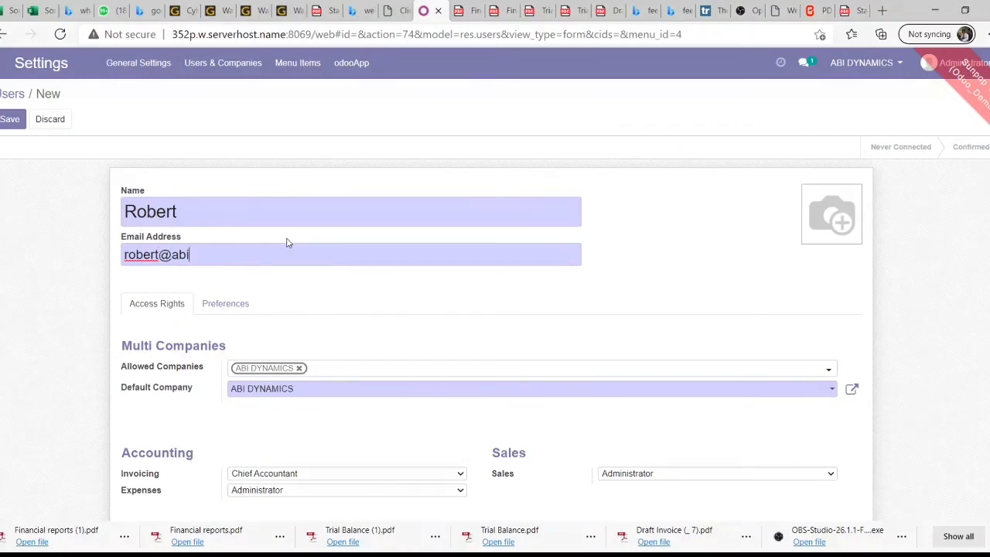
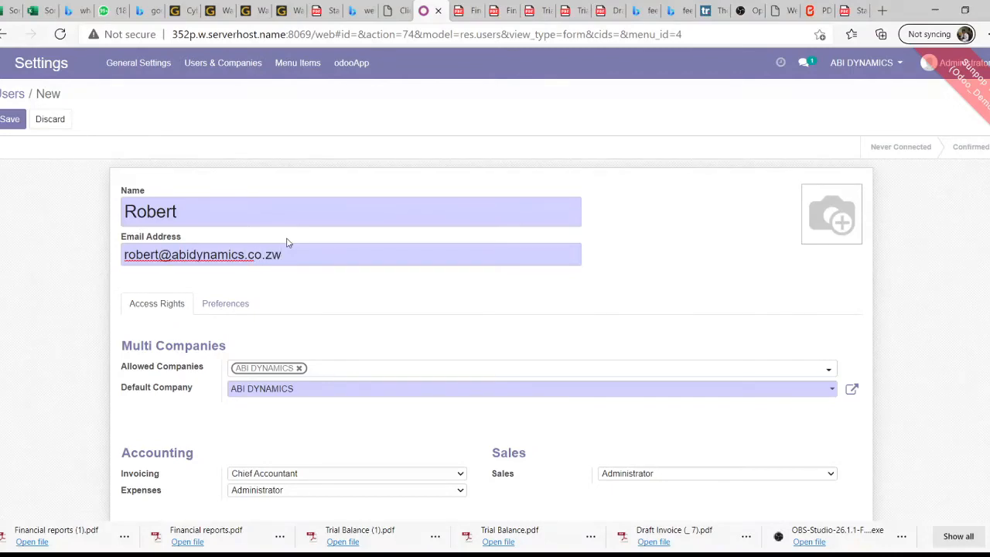
# Set the new user's Invoicing and Sales access rights to blank
pyautogui.scroll(-1, 286, 242)
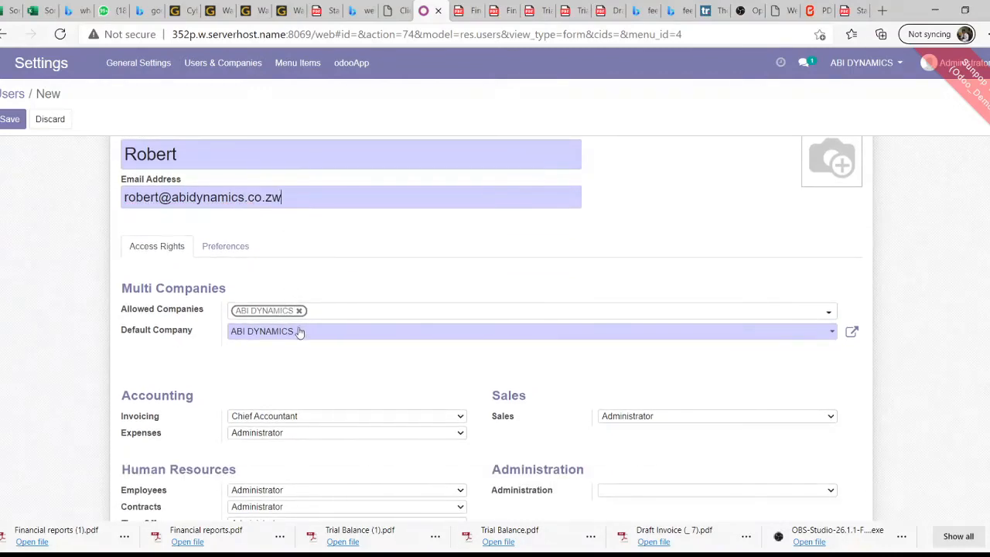
pyautogui.scroll(-2, 333, 334)
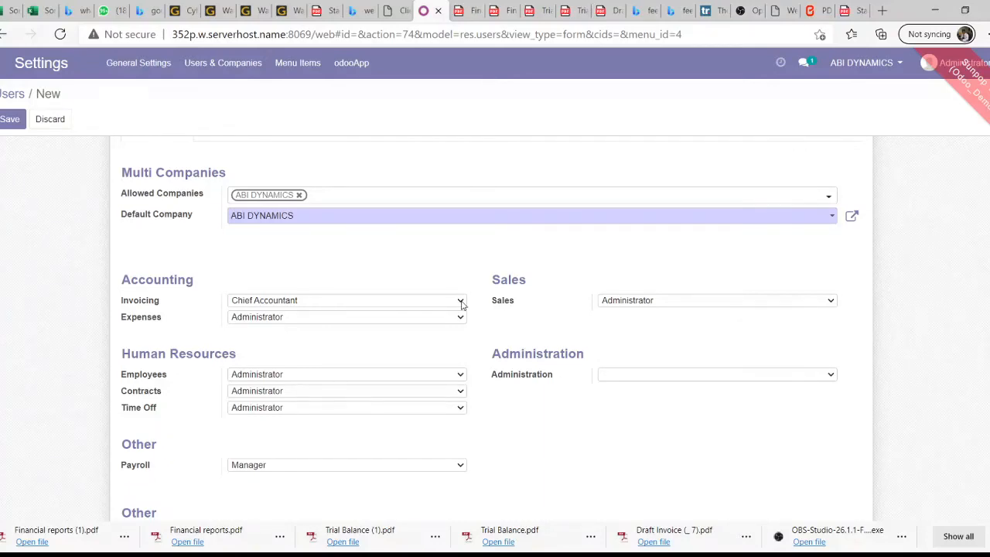
pyautogui.click(350, 319)
pyautogui.click(654, 318)
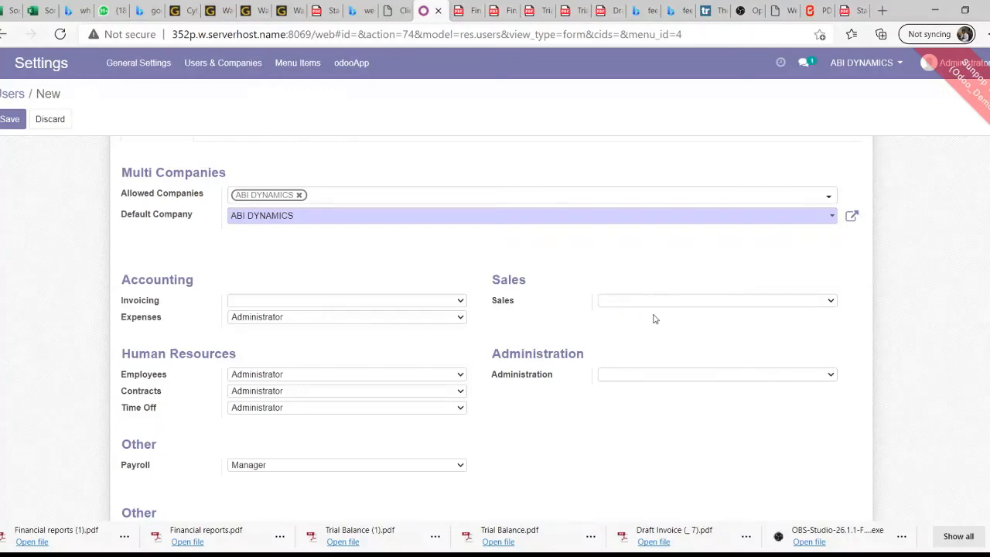
pyautogui.scroll(-1, 272, 386)
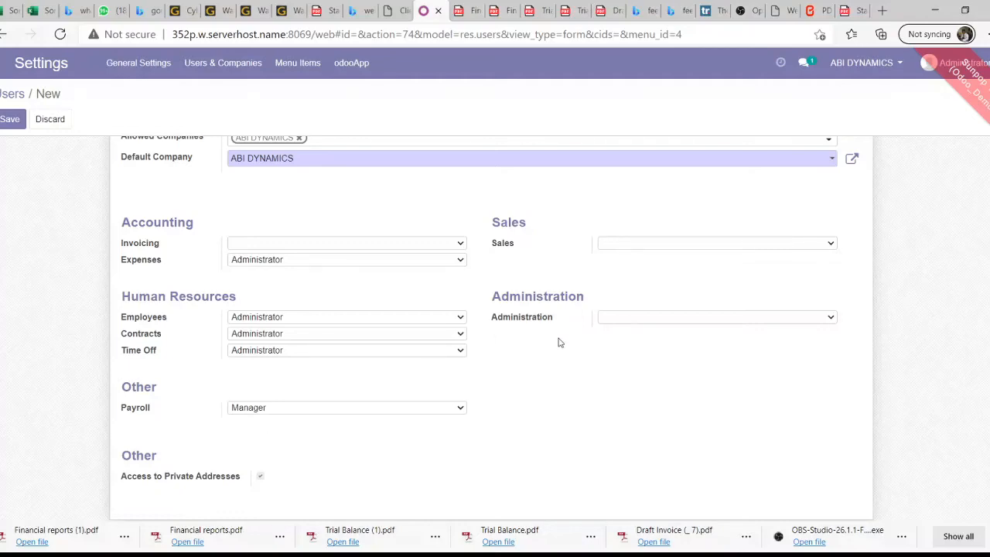
# Review the new user's Preferences and Access Rights tabs
pyautogui.scroll(2, 558, 343)
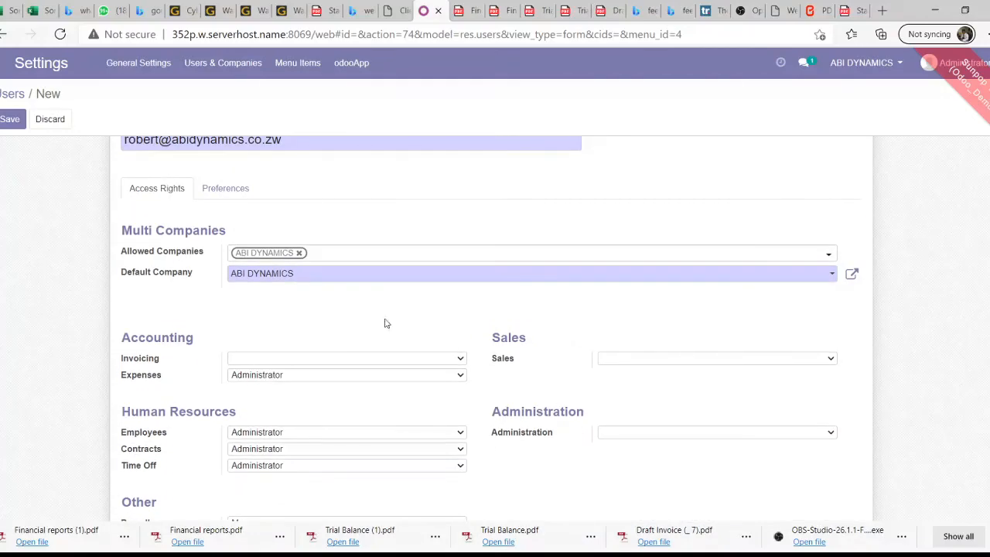
pyautogui.scroll(2, 291, 316)
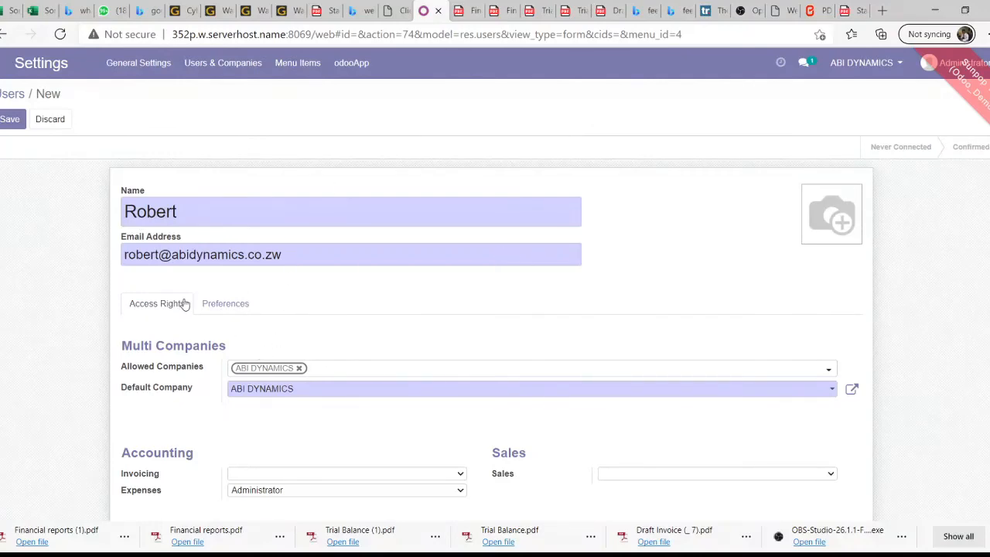
pyautogui.scroll(-2, 209, 293)
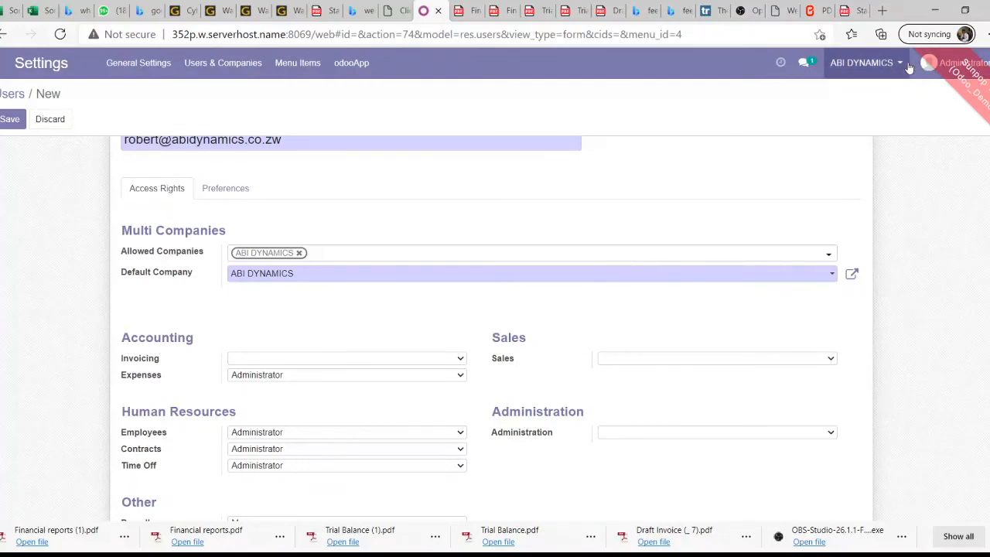
pyautogui.scroll(-3, 313, 236)
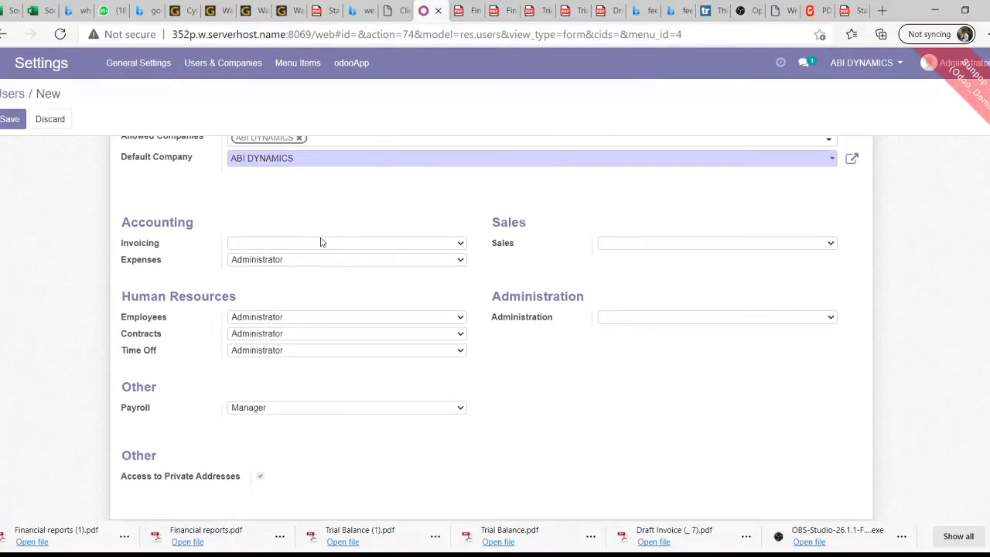
pyautogui.scroll(3, 410, 280)
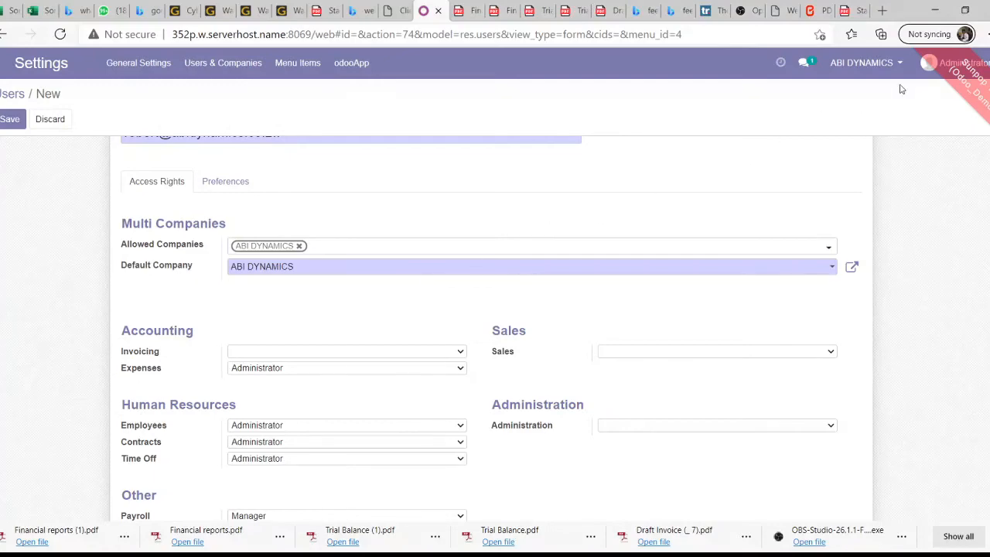
pyautogui.scroll(2, 227, 205)
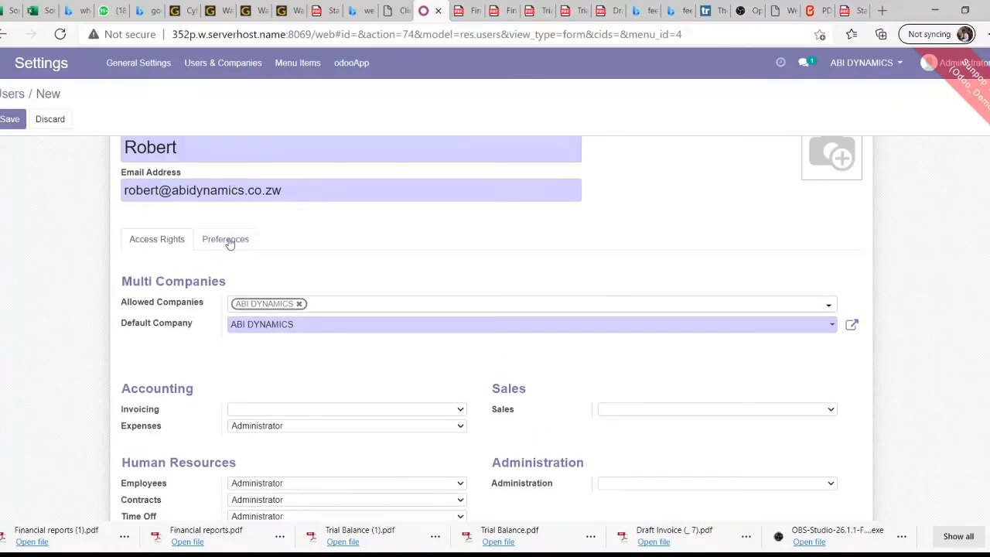
pyautogui.click(227, 241)
pyautogui.click(175, 242)
# Save the new user record and bring up the Administrator account menu
pyautogui.click(6, 121)
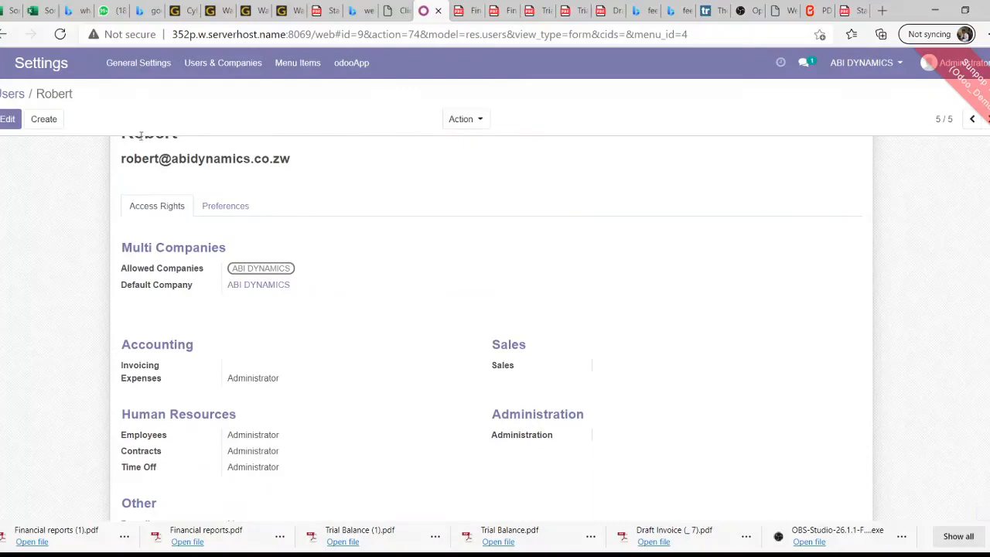
pyautogui.scroll(1, 206, 188)
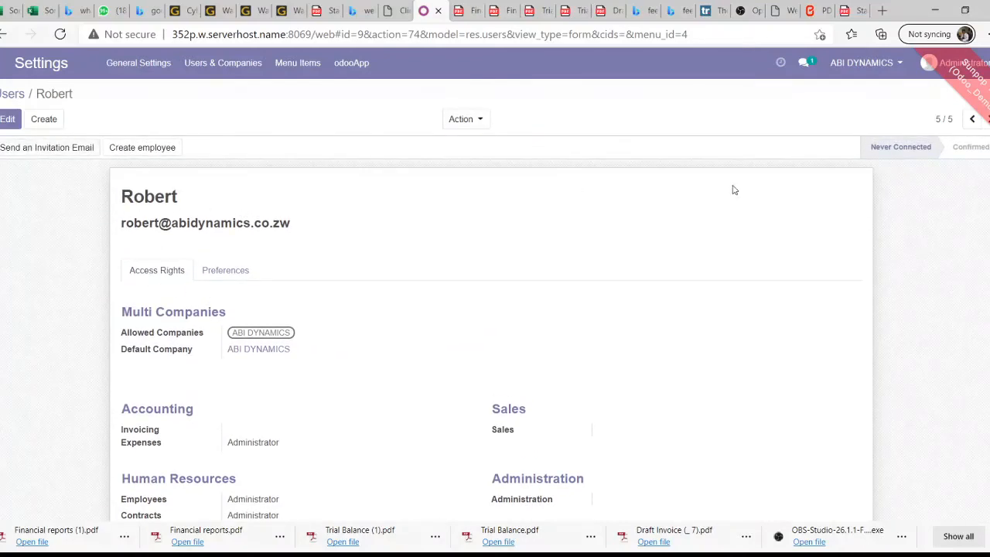
pyautogui.click(935, 70)
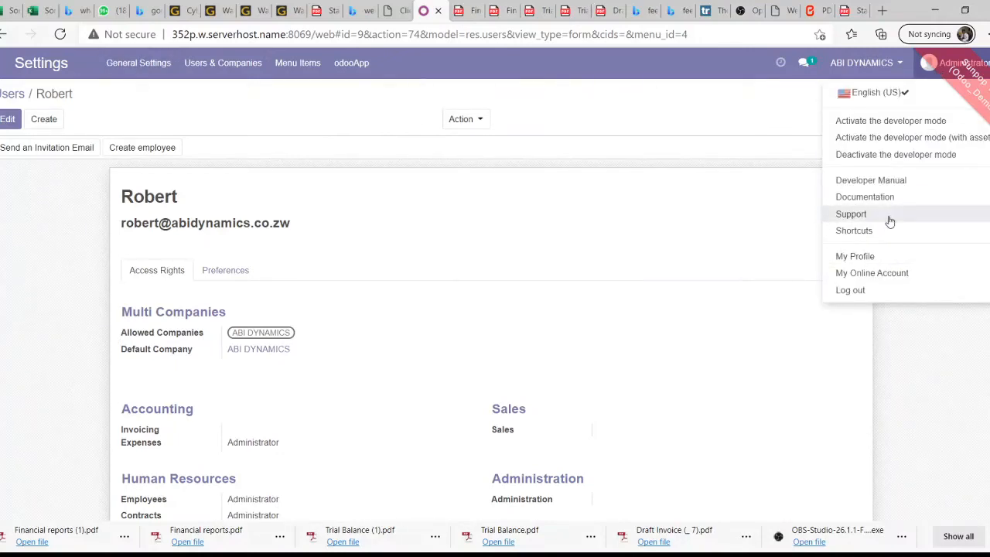
# Activate Odoo's developer mode from the account menu
pyautogui.click(908, 124)
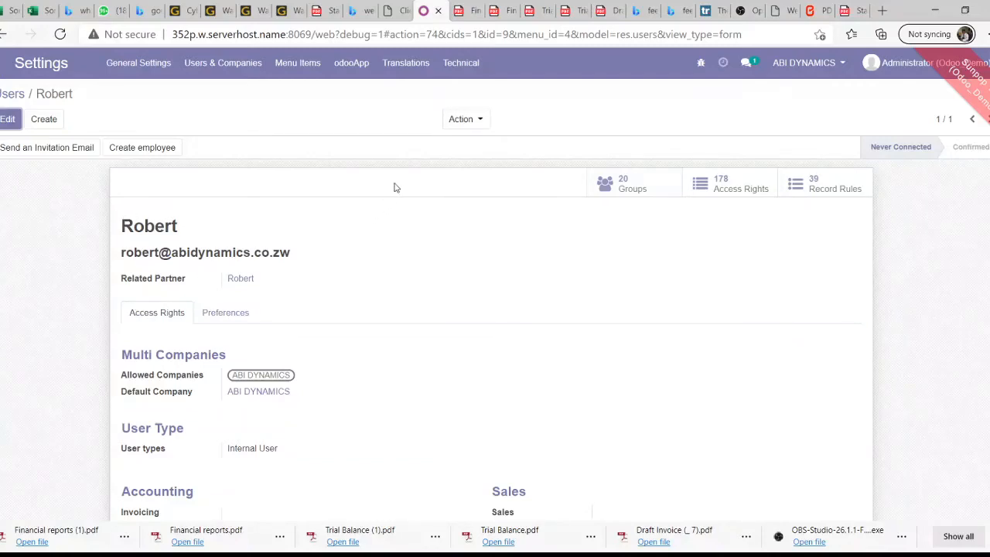
pyautogui.scroll(-2, 246, 192)
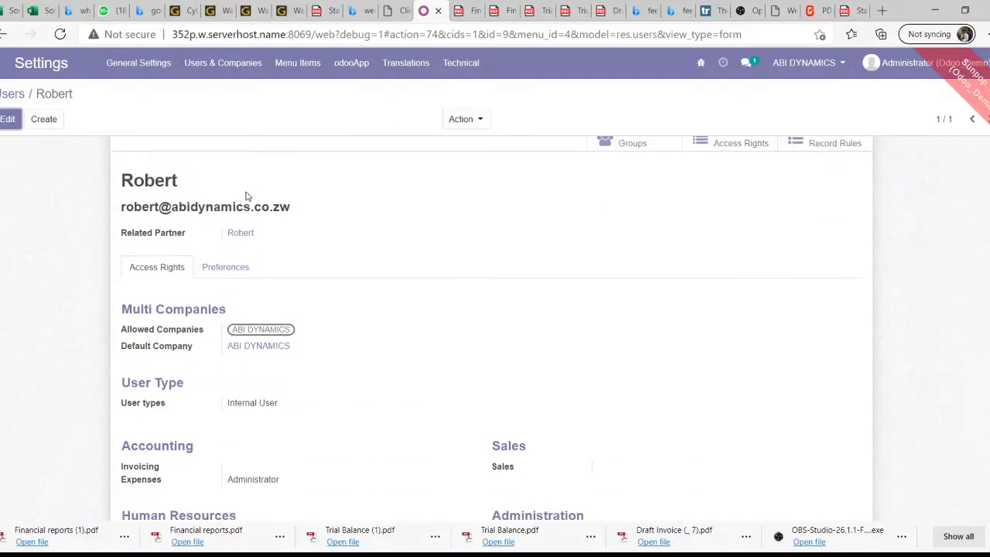
pyautogui.scroll(-3, 230, 201)
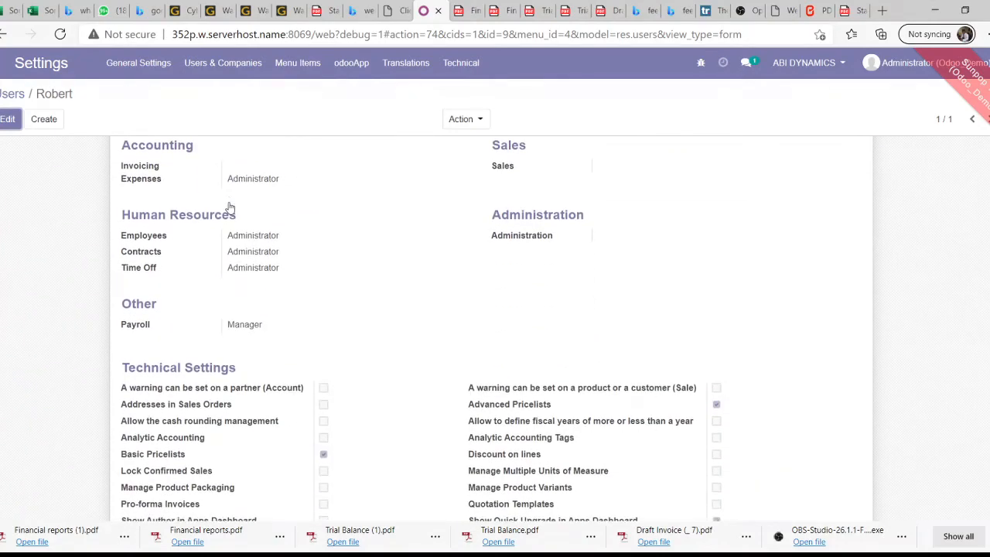
# Put the user record in edit mode and list its 20 assigned groups
pyautogui.scroll(1, 229, 207)
pyautogui.scroll(-3, 170, 236)
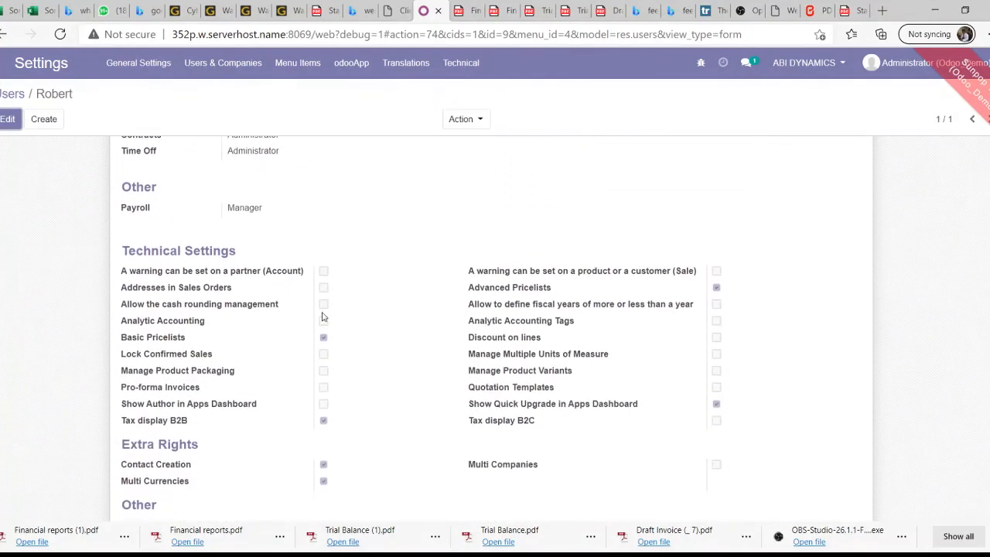
pyautogui.scroll(1, 212, 280)
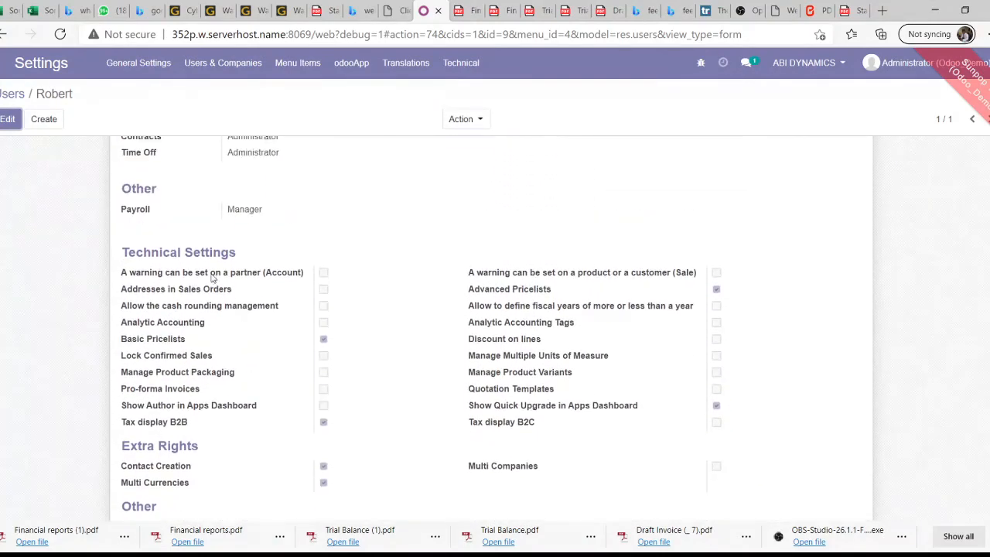
pyautogui.click(8, 122)
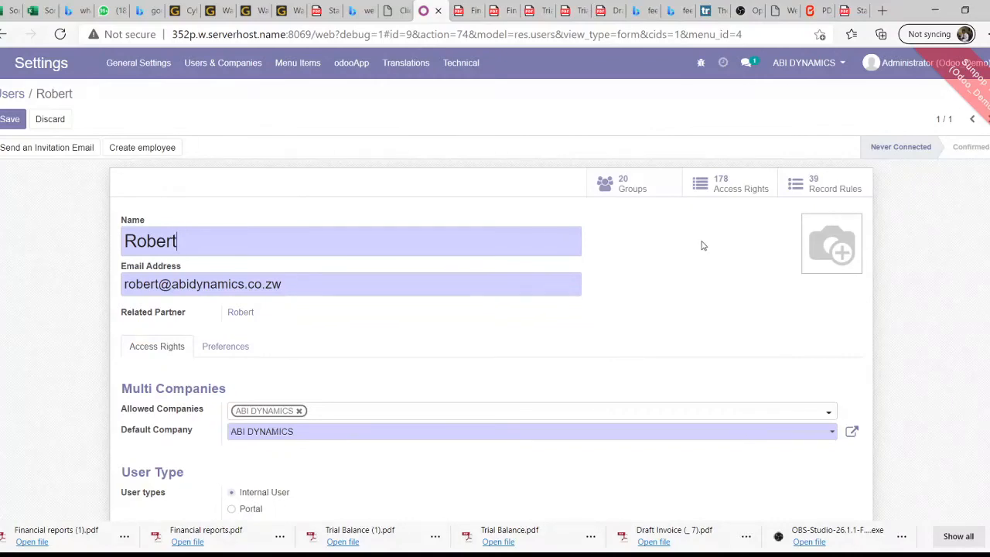
pyautogui.click(651, 194)
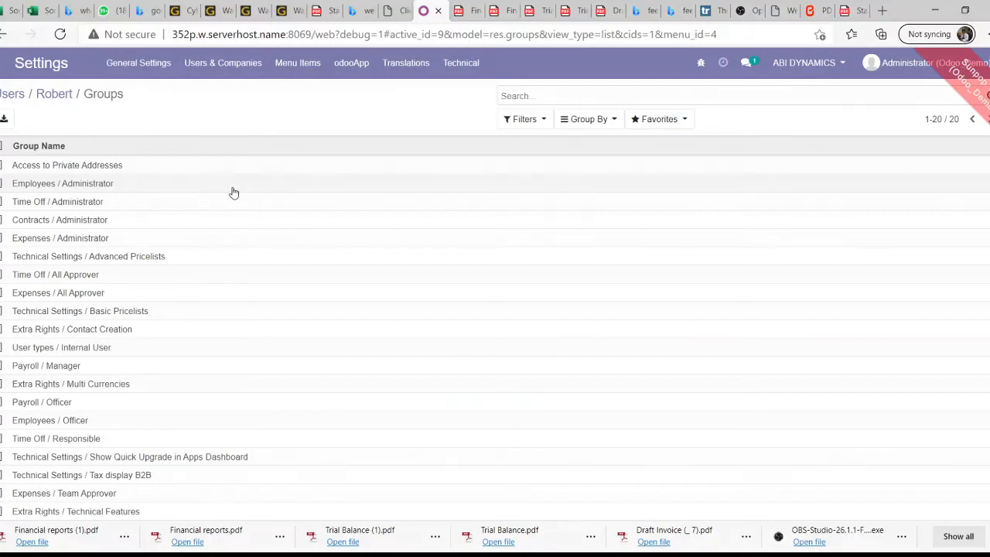
# Inspect the access rights of the Access to Private Addresses group
pyautogui.scroll(-1, 179, 224)
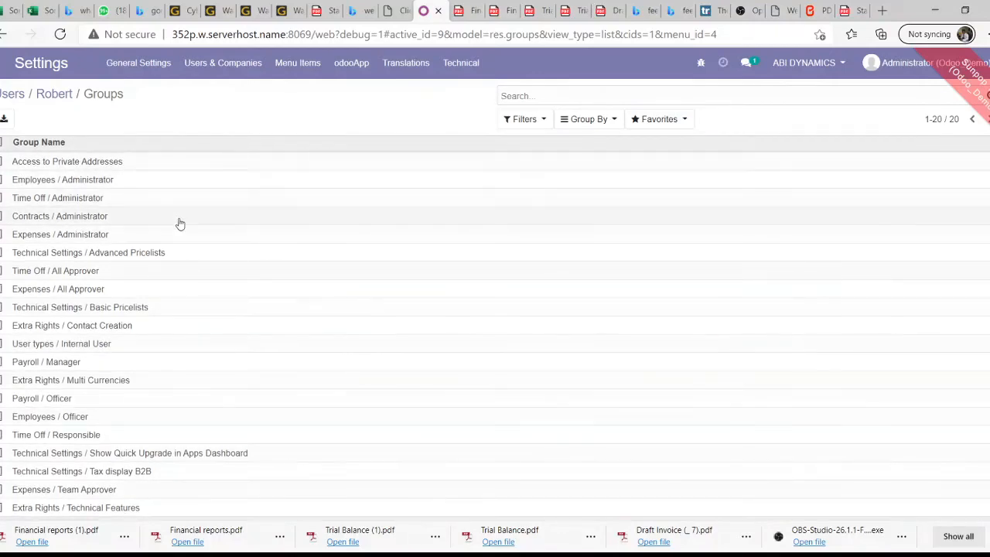
pyautogui.click(53, 166)
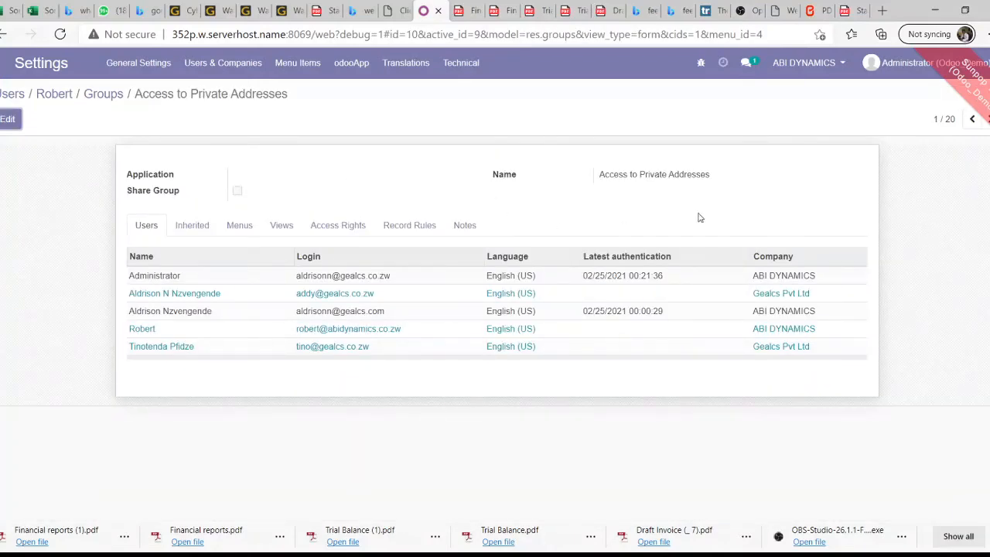
pyautogui.click(351, 231)
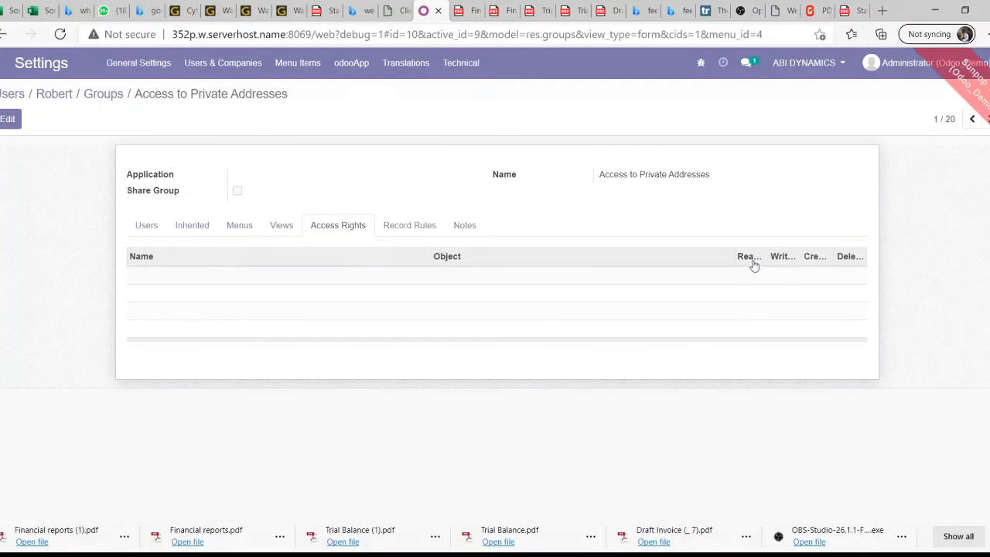
pyautogui.moveTo(787, 265)
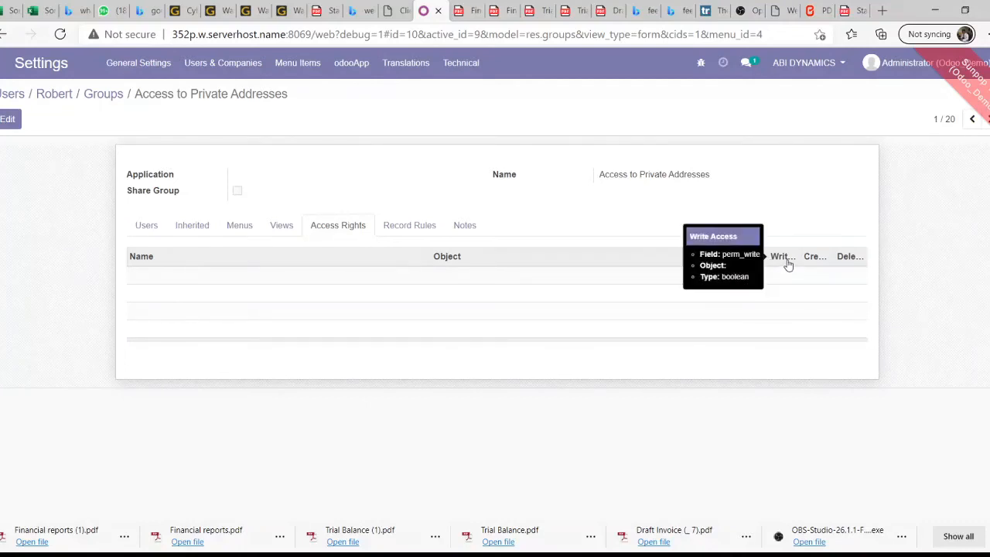
# Return to the new user's record and list their 178 access rights
pyautogui.click(103, 95)
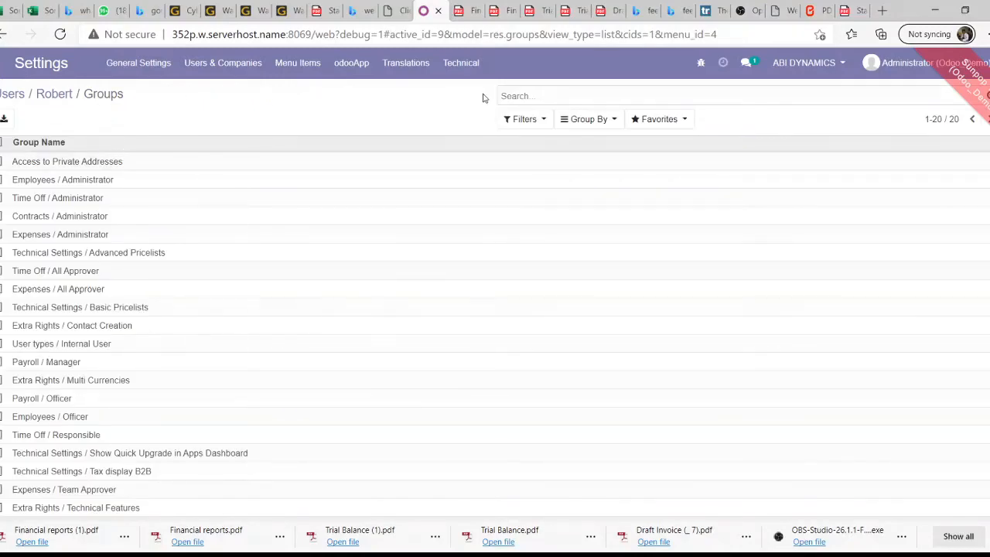
pyautogui.click(56, 94)
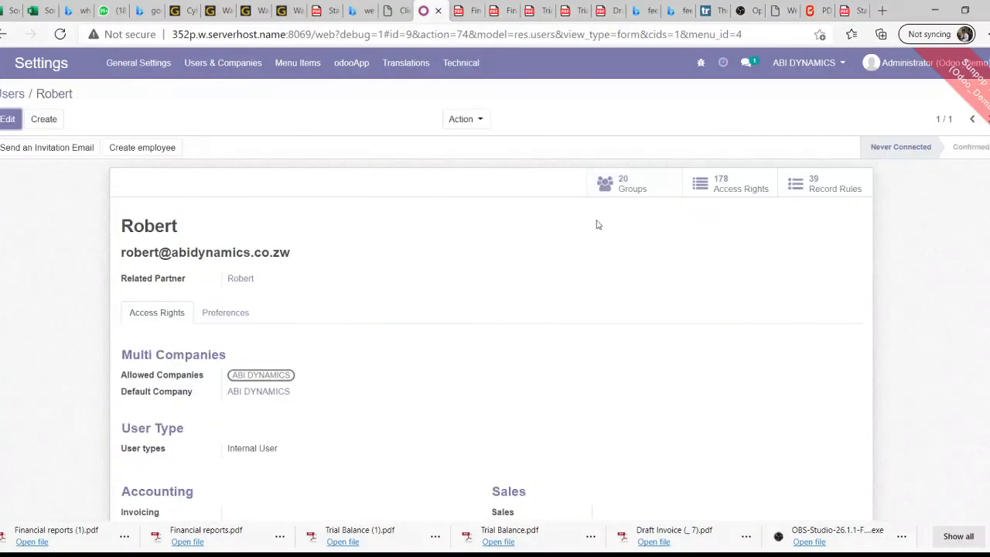
pyautogui.click(721, 191)
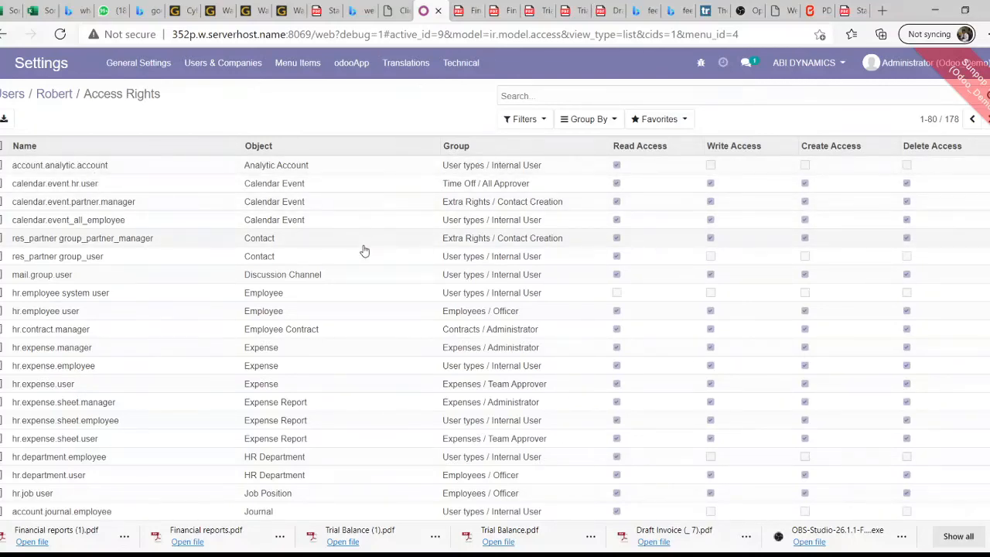
pyautogui.scroll(-1, 364, 250)
pyautogui.scroll(-15, 365, 253)
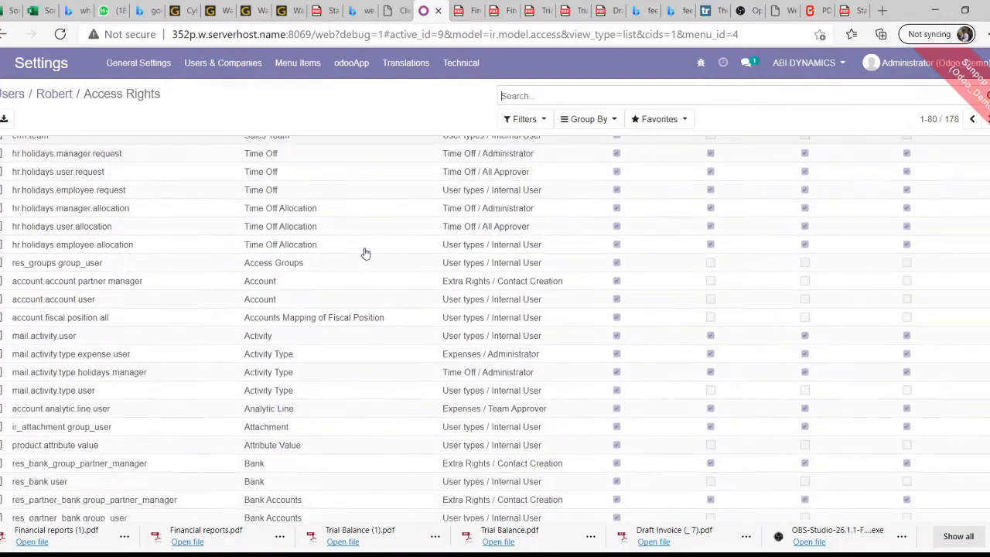
pyautogui.scroll(-5, 365, 254)
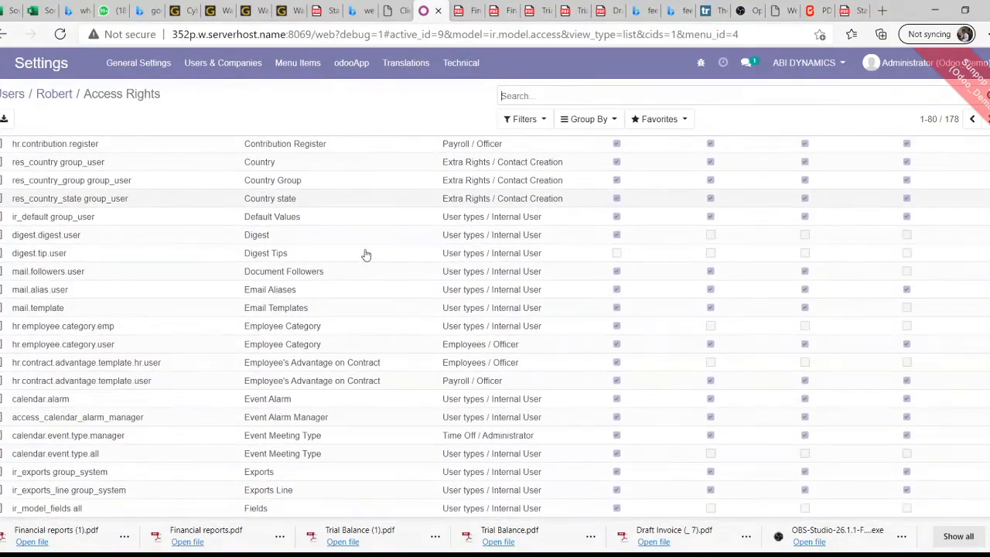
pyautogui.scroll(15, 366, 255)
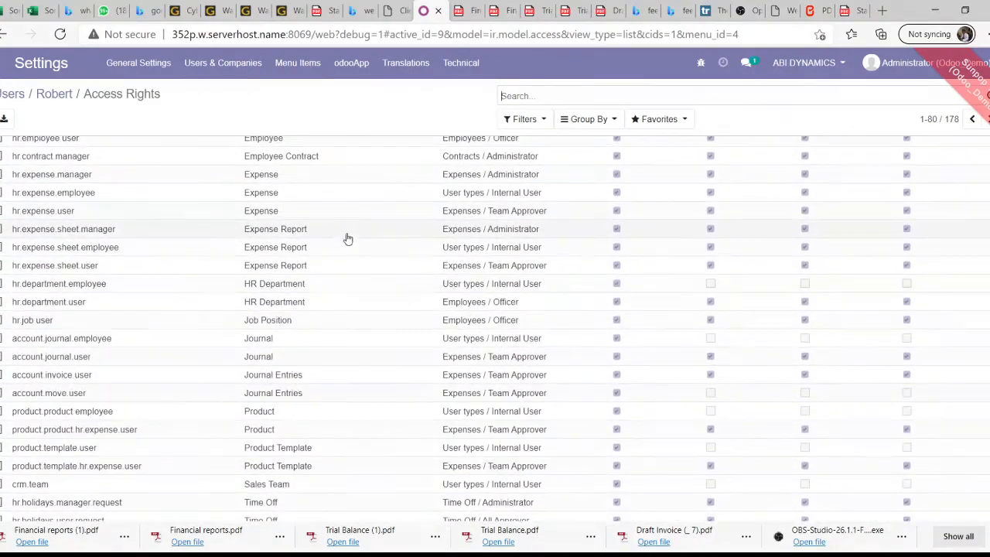
pyautogui.scroll(1, 343, 233)
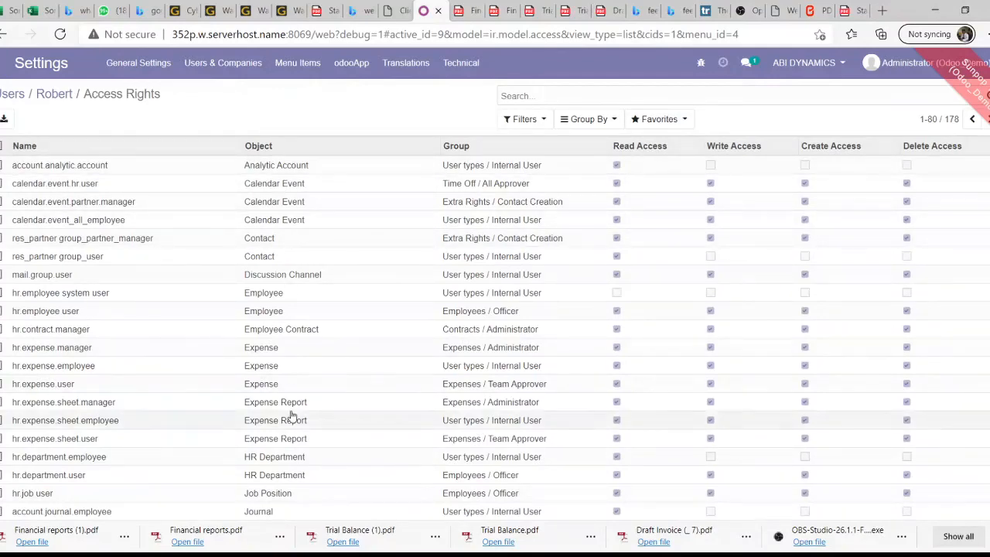
pyautogui.scroll(-2, 290, 402)
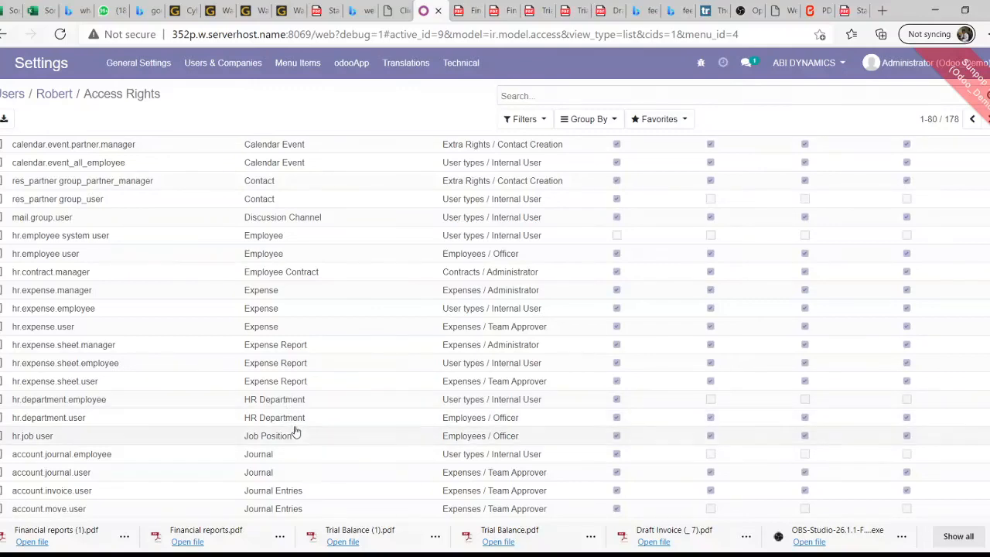
pyautogui.scroll(-5, 296, 430)
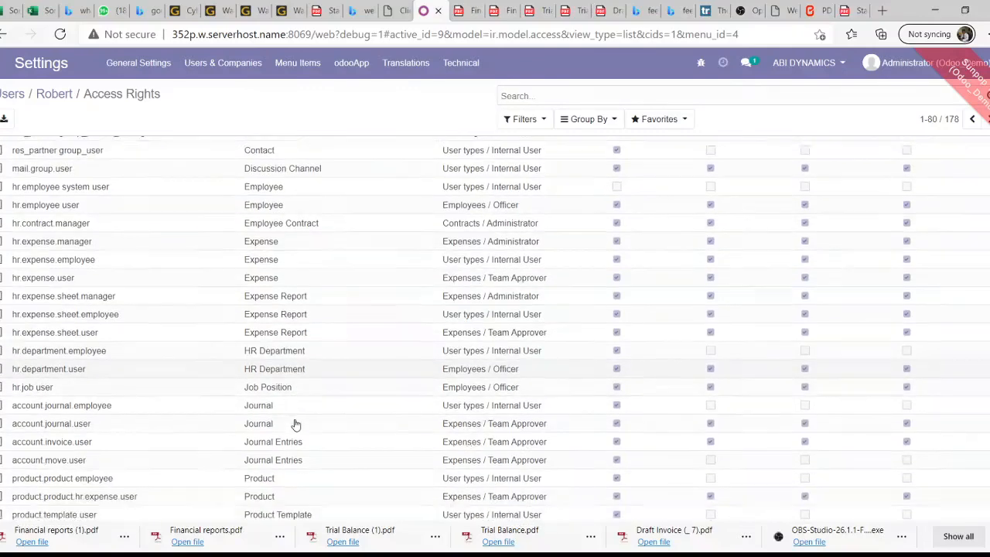
pyautogui.scroll(-5, 295, 424)
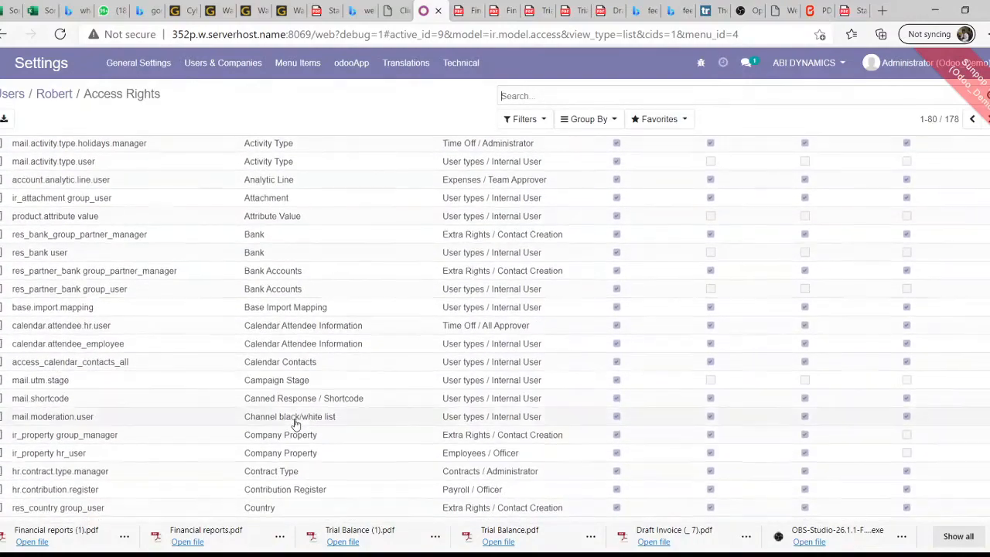
pyautogui.scroll(-5, 295, 424)
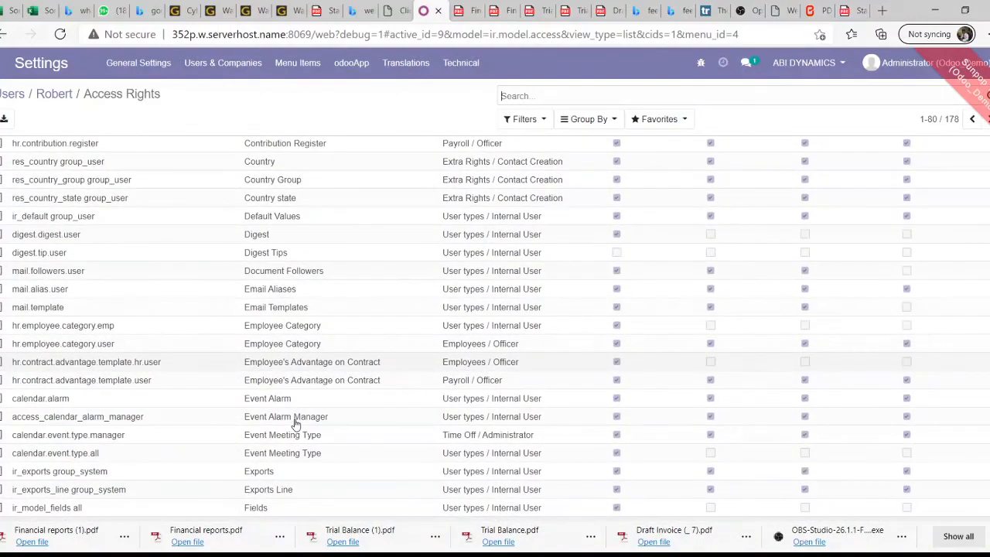
pyautogui.scroll(14, 295, 423)
pyautogui.scroll(2, 296, 424)
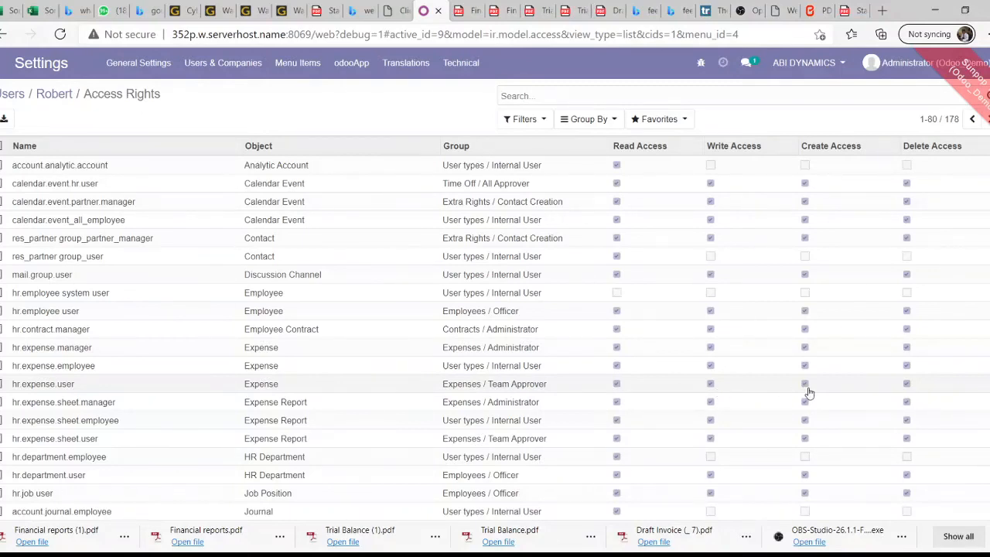
pyautogui.click(909, 389)
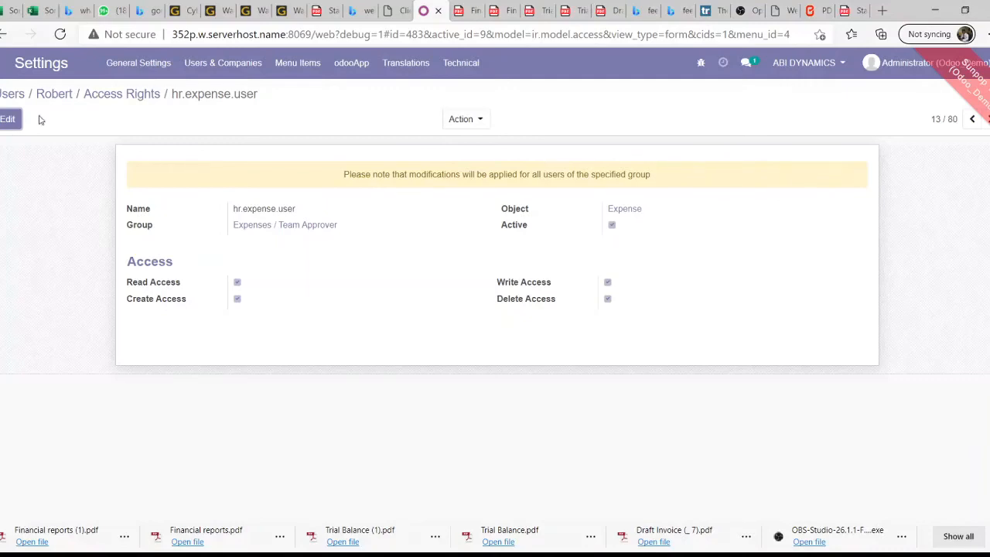
pyautogui.click(133, 95)
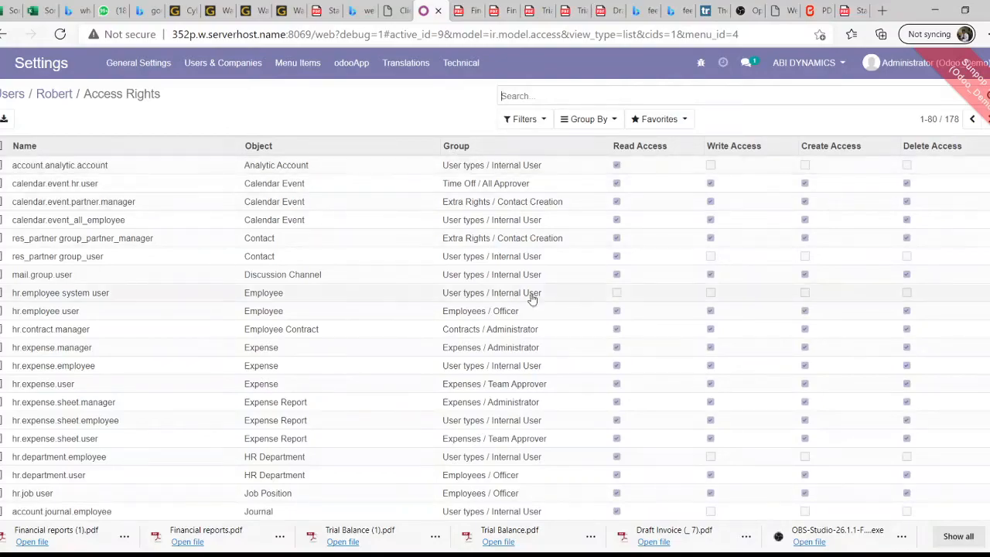
pyautogui.scroll(-5, 349, 299)
pyautogui.scroll(-11, 348, 300)
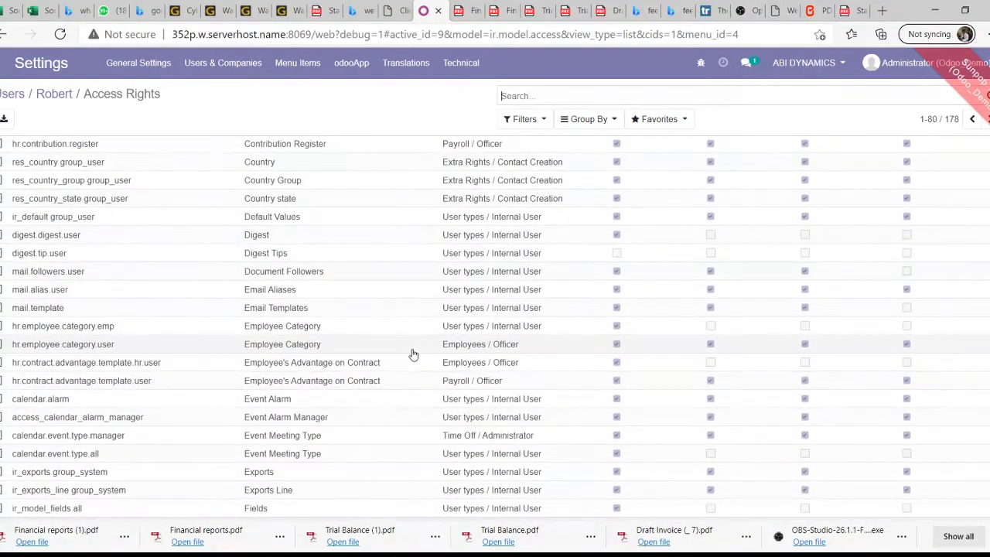
pyautogui.scroll(7, 413, 353)
pyautogui.scroll(6, 425, 334)
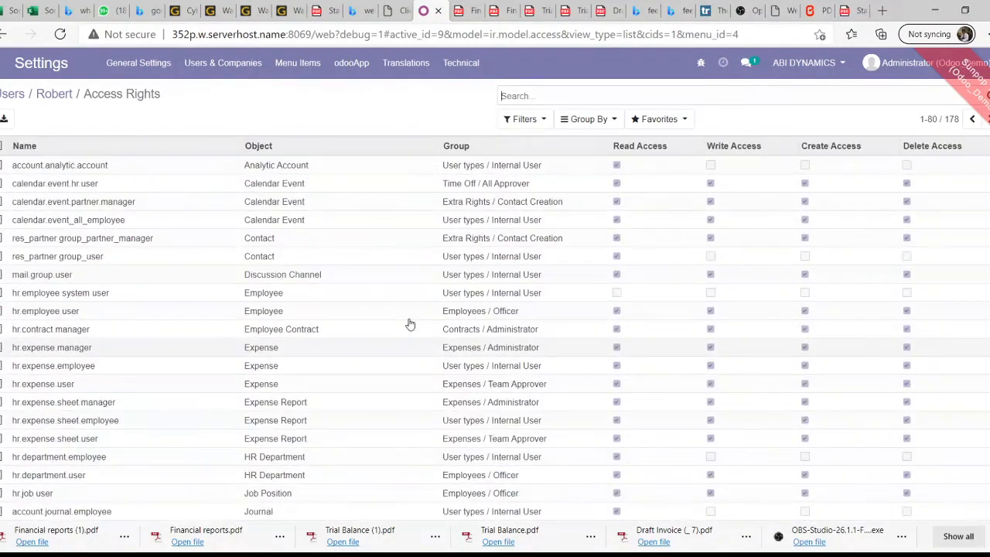
pyautogui.scroll(-6, 411, 329)
pyautogui.scroll(-7, 416, 337)
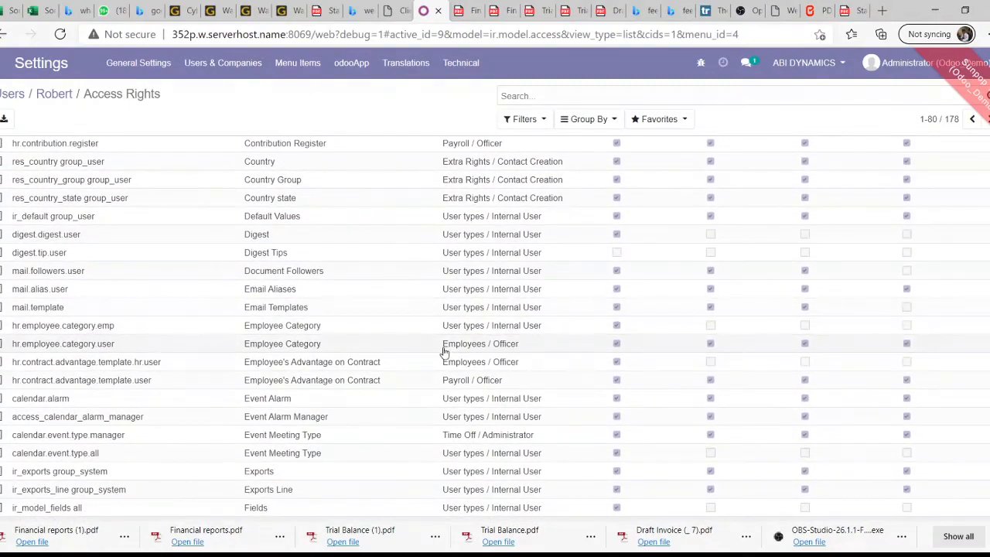
pyautogui.scroll(10, 512, 412)
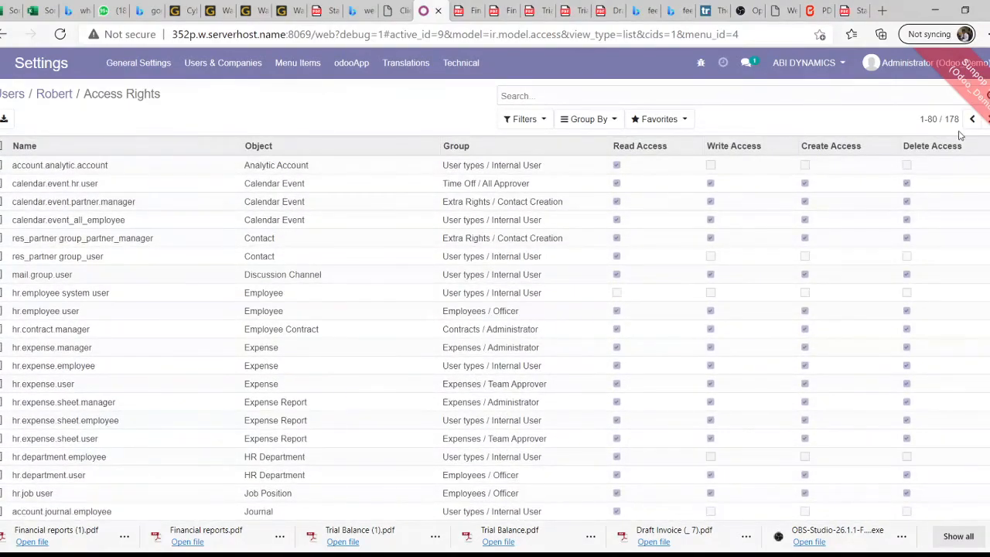
pyautogui.click(987, 119)
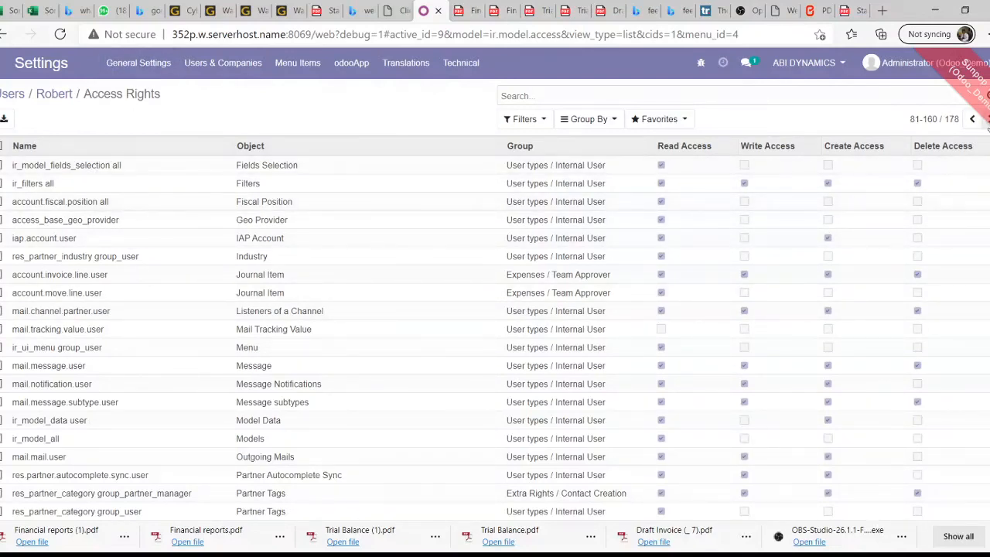
pyautogui.click(987, 118)
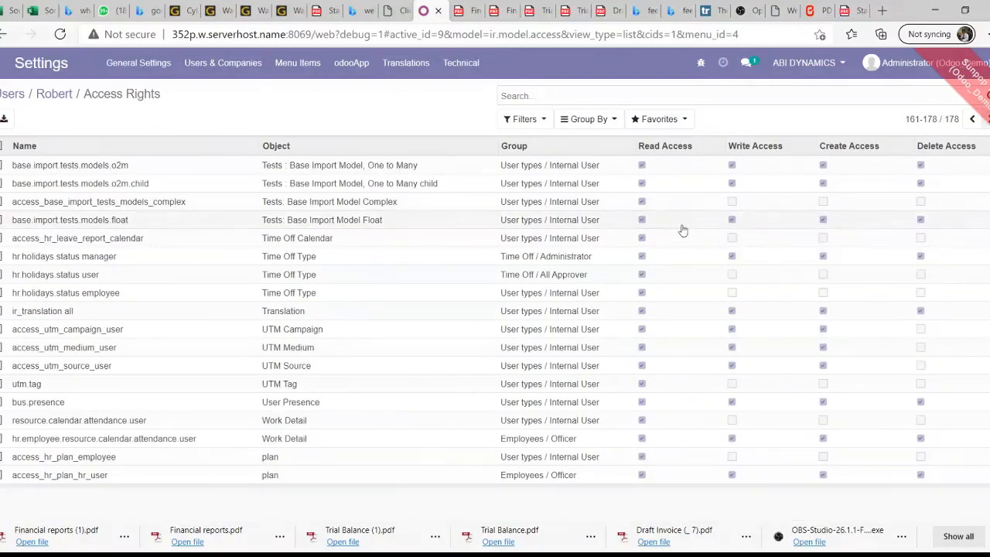
pyautogui.click(423, 240)
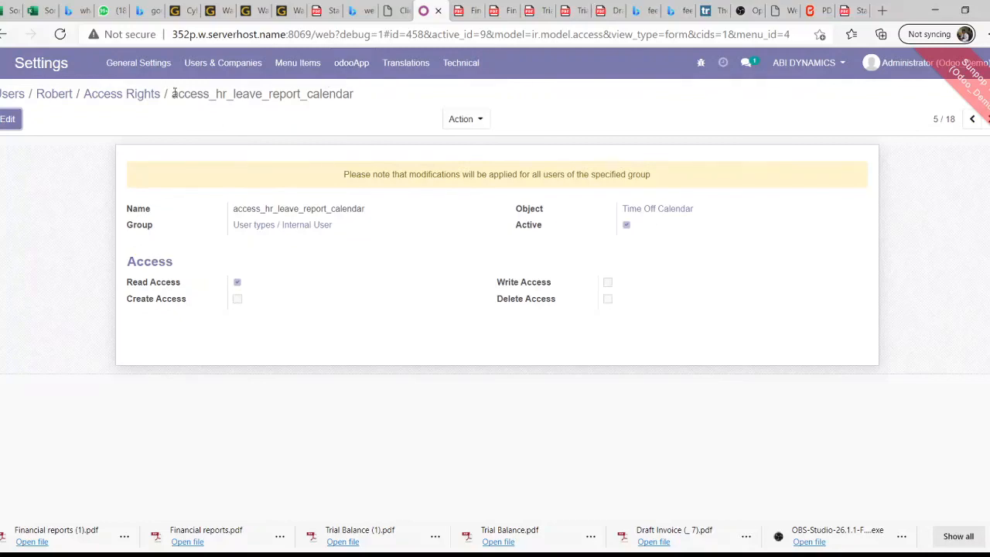
pyautogui.click(128, 96)
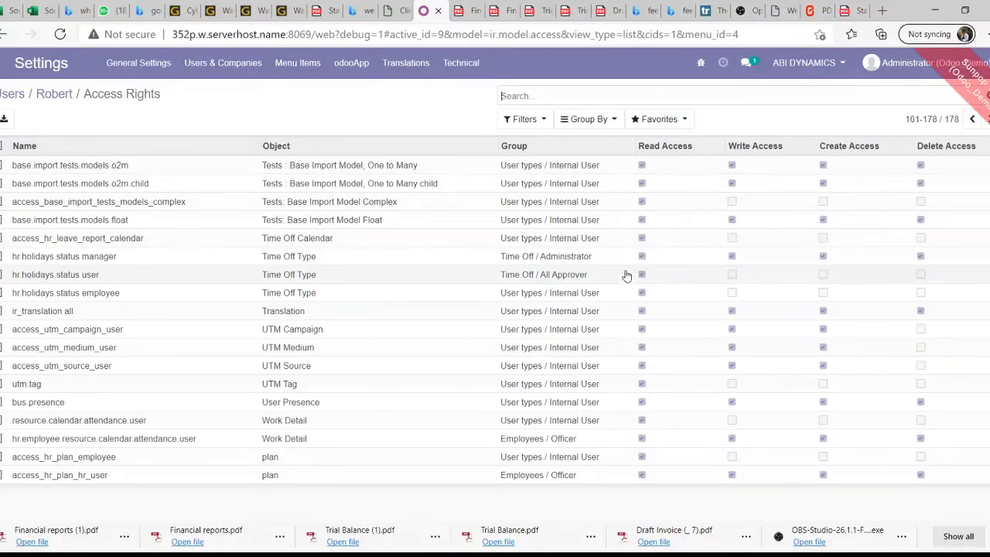
pyautogui.click(972, 119)
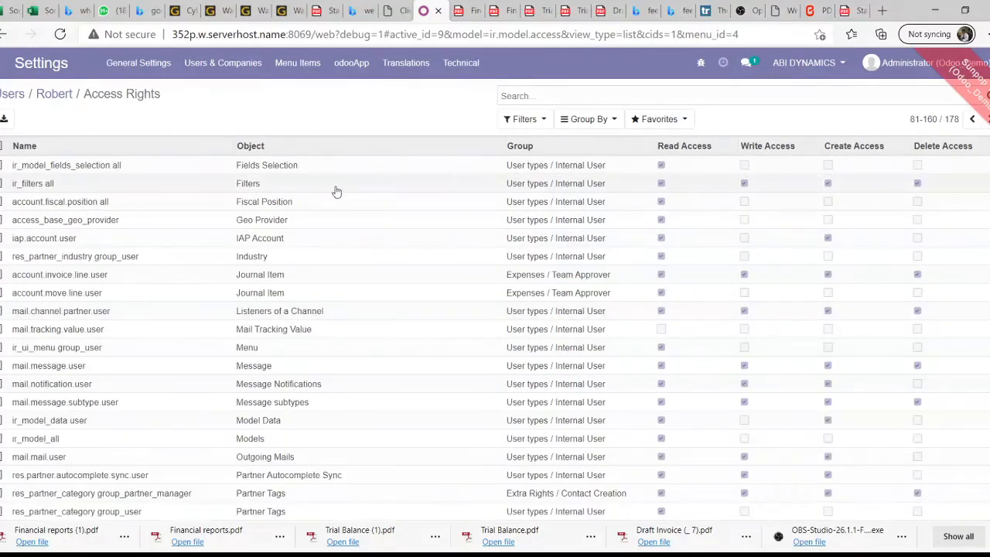
pyautogui.scroll(-5, 334, 232)
pyautogui.scroll(-10, 334, 243)
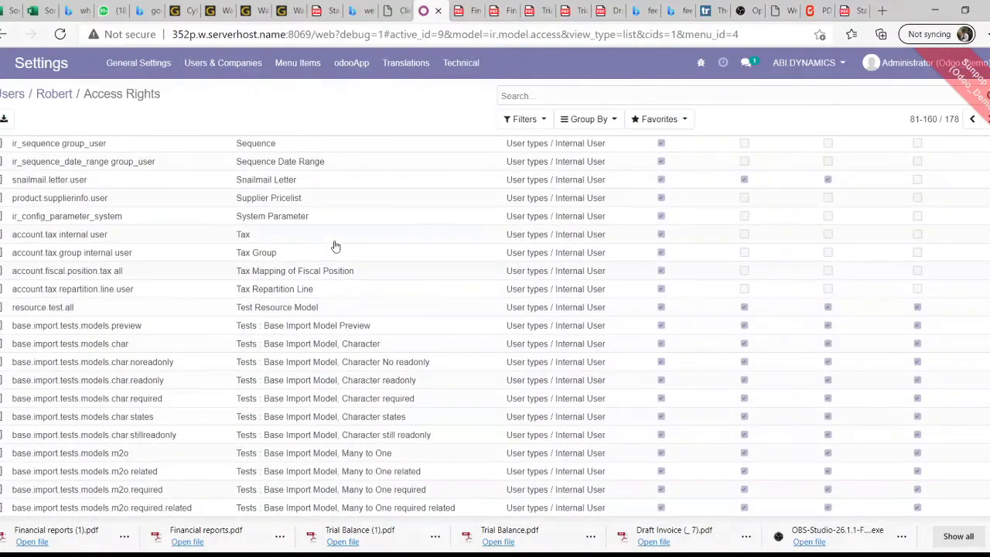
pyautogui.scroll(10, 335, 246)
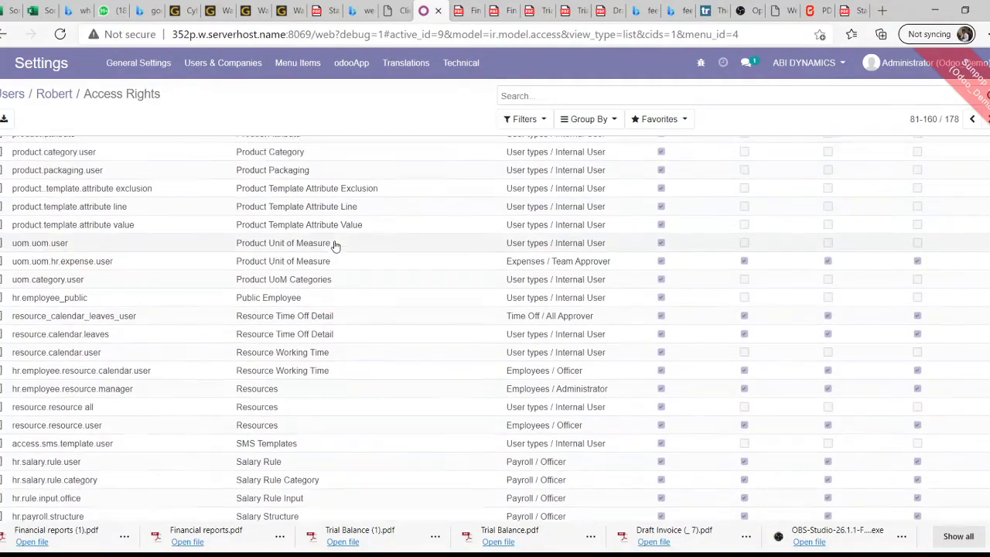
pyautogui.scroll(5, 335, 245)
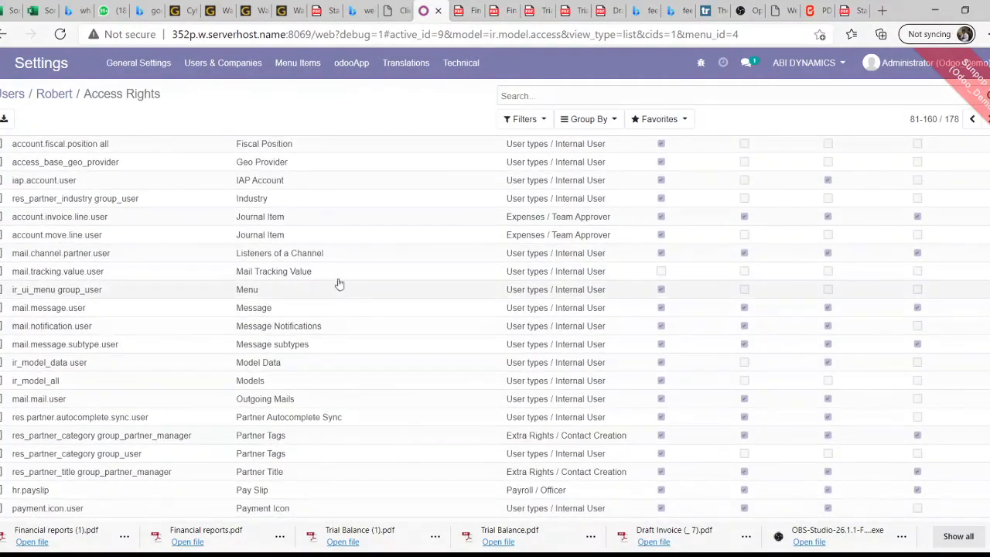
pyautogui.scroll(2, 350, 237)
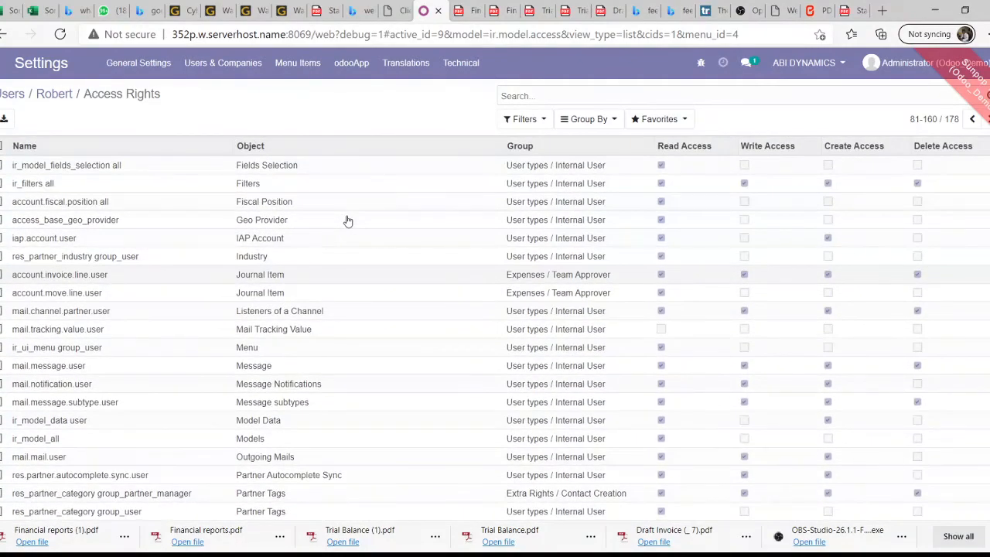
pyautogui.click(972, 119)
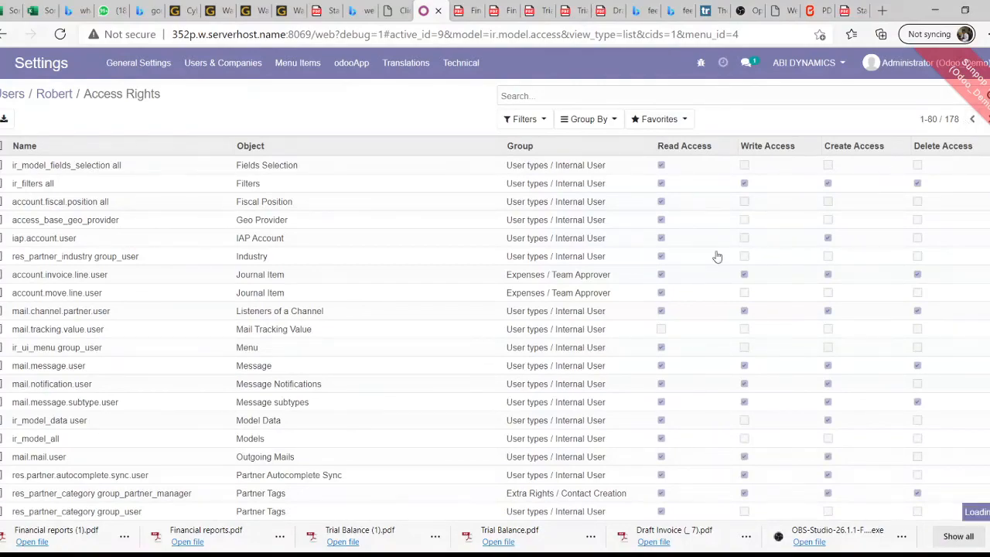
pyautogui.scroll(-15, 572, 303)
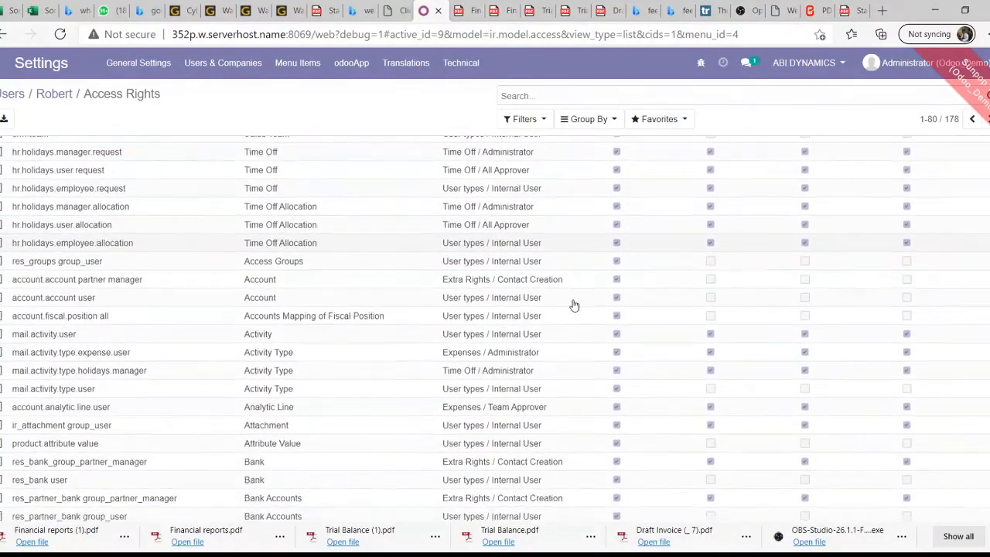
pyautogui.scroll(-5, 574, 305)
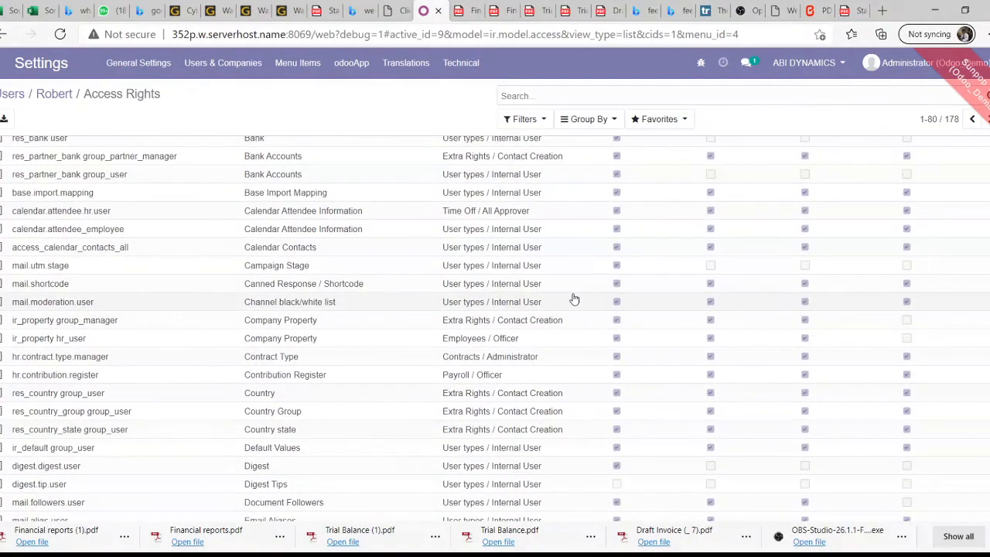
pyautogui.scroll(-3, 574, 299)
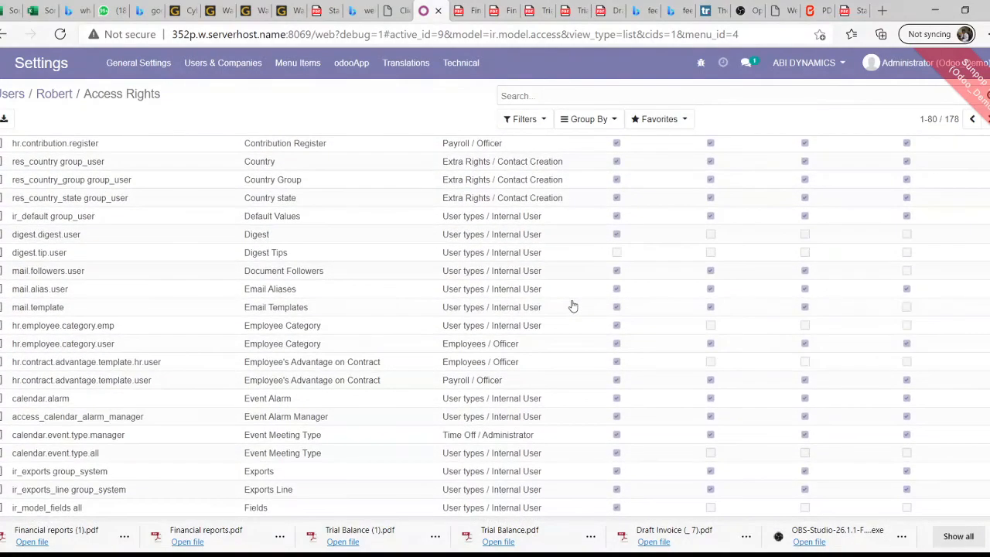
pyautogui.scroll(6, 572, 304)
pyautogui.scroll(10, 570, 302)
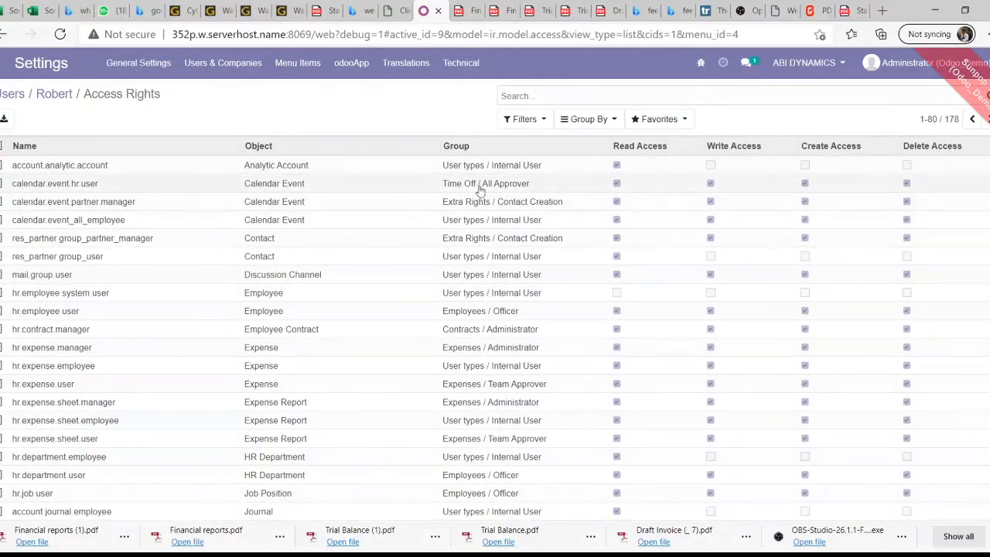
pyautogui.click(63, 103)
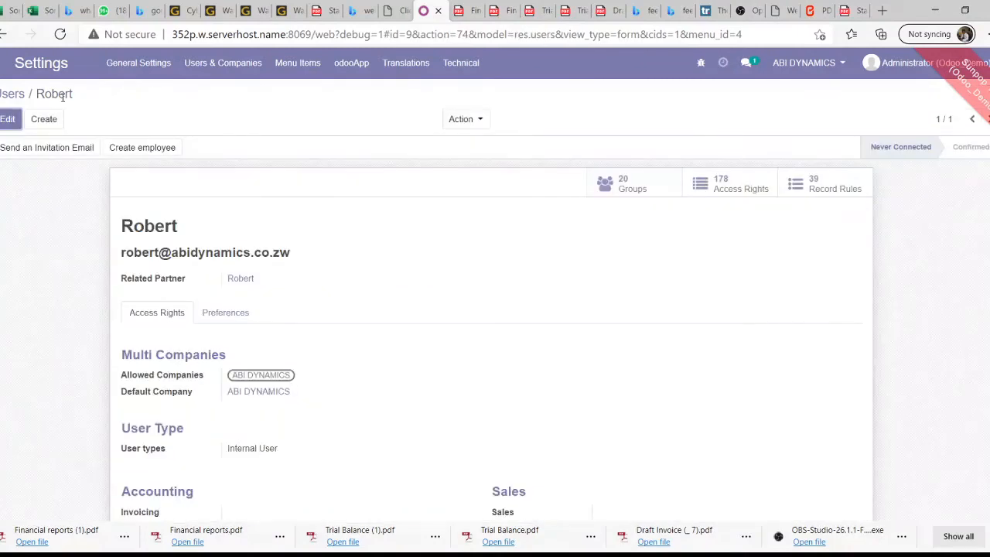
# Look over the user's Technical Settings, then bring up the apps menu
pyautogui.scroll(-1, 426, 204)
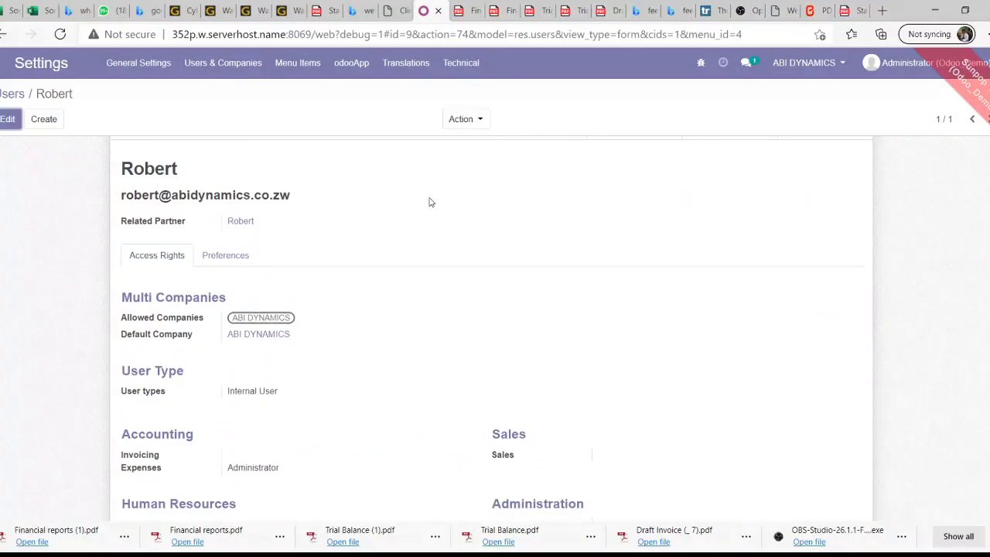
pyautogui.scroll(-5, 298, 188)
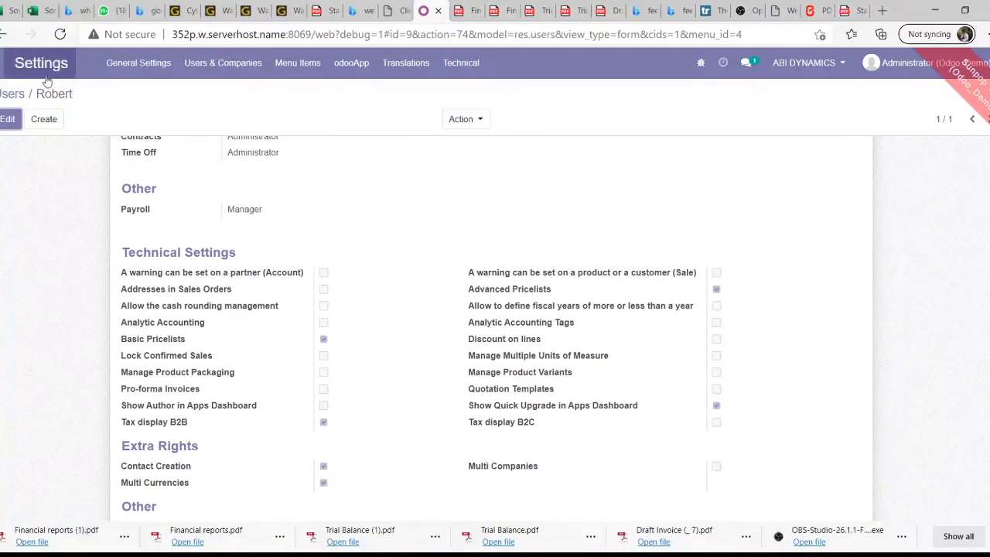
pyautogui.click(3, 62)
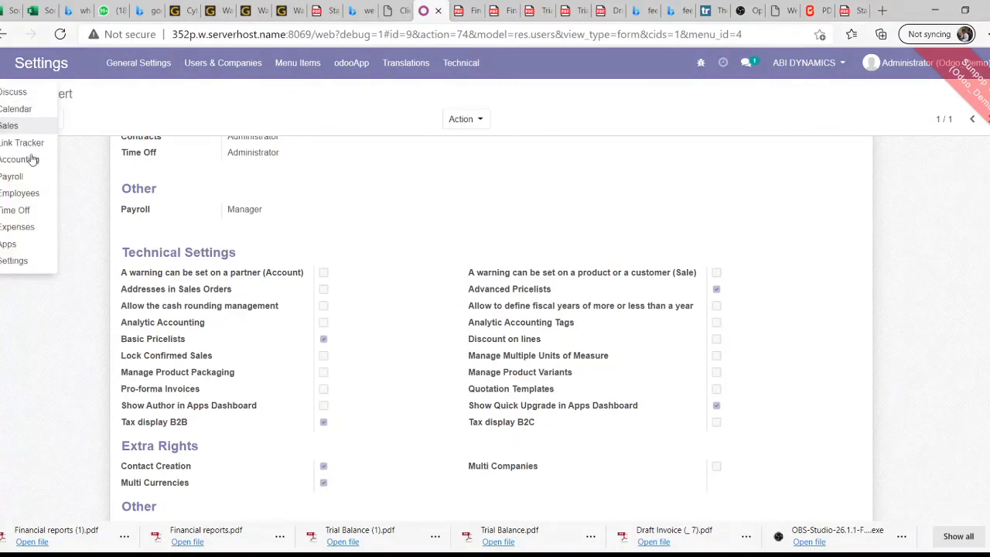
# Enter the Accounting app and look over its Customers, Configuration, Reporting and Accounting menus
pyautogui.click(27, 129)
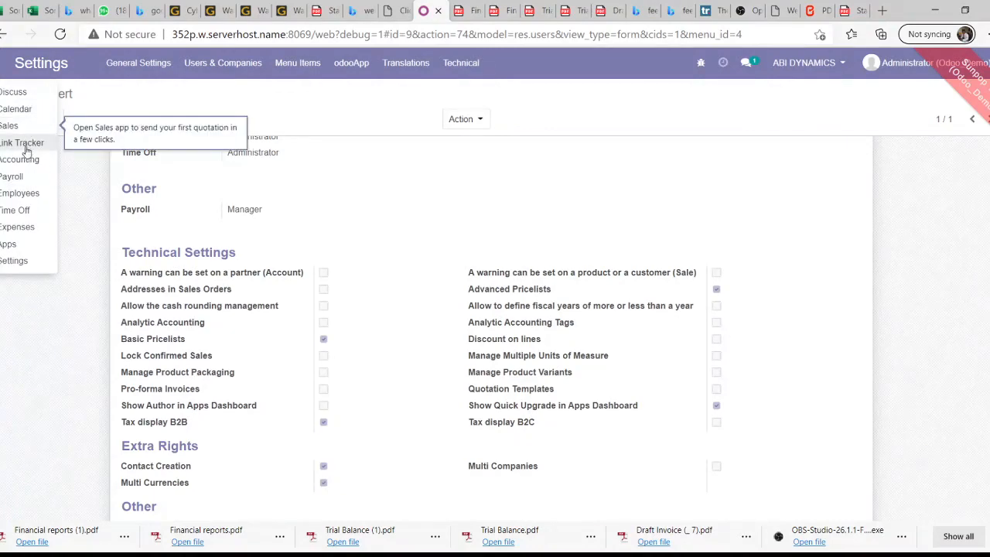
pyautogui.click(25, 161)
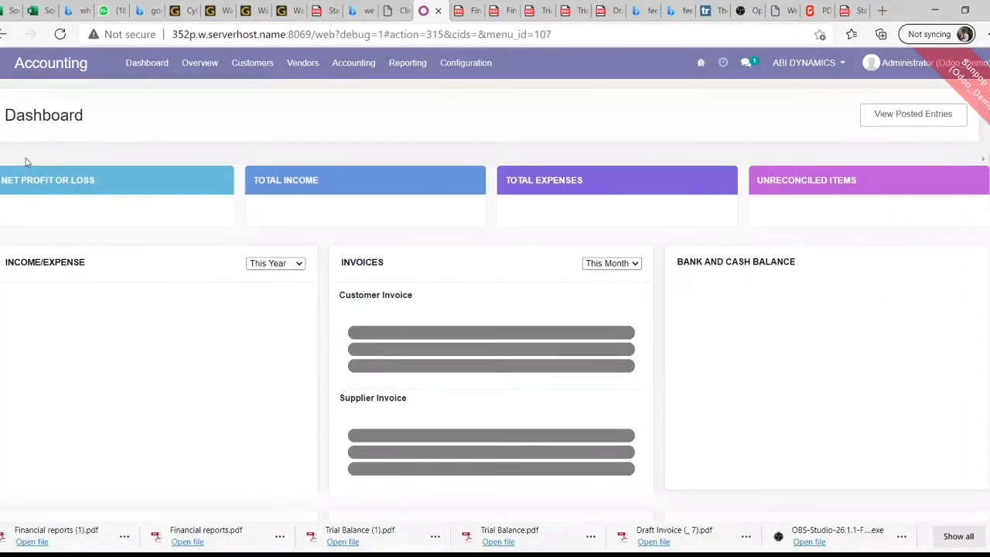
pyautogui.click(249, 67)
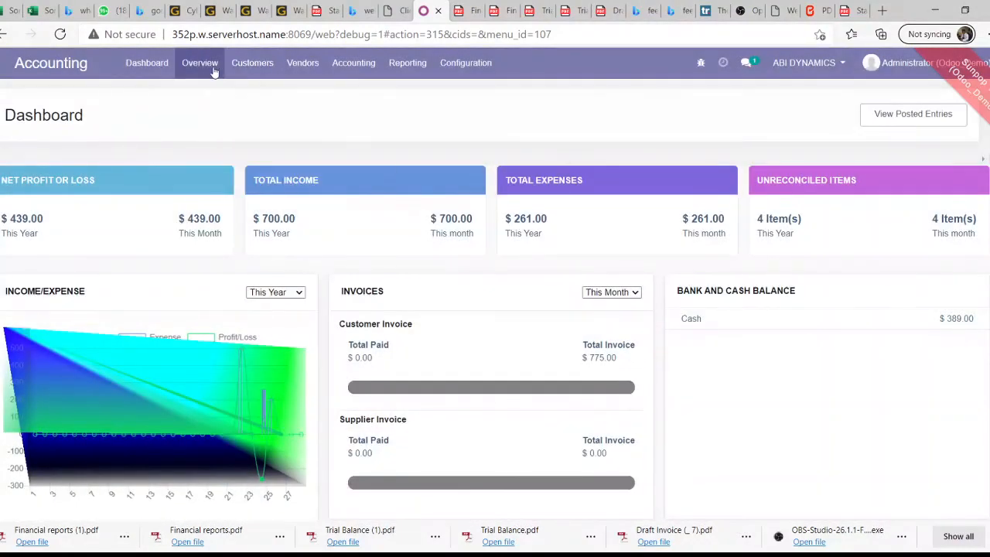
pyautogui.click(356, 65)
pyautogui.moveTo(467, 65)
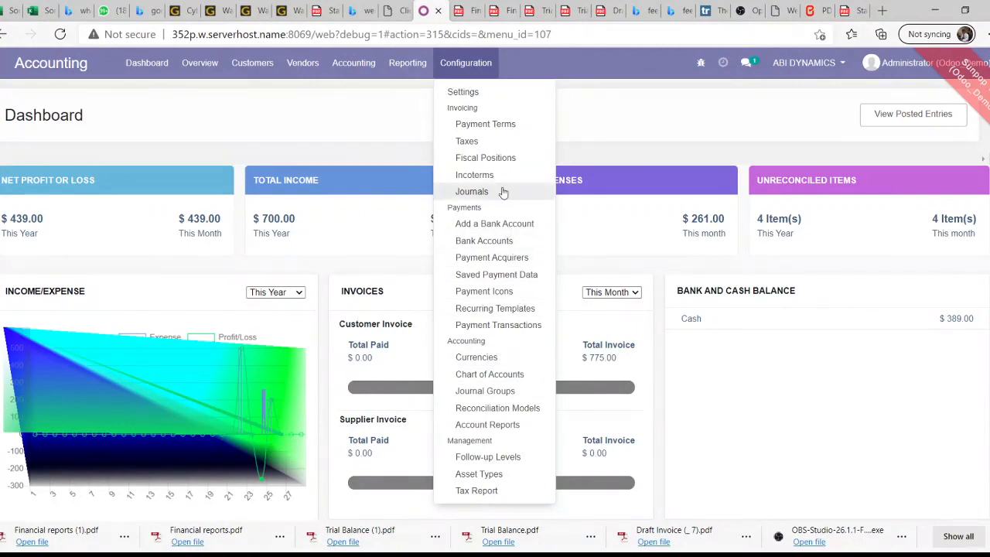
pyautogui.moveTo(398, 73)
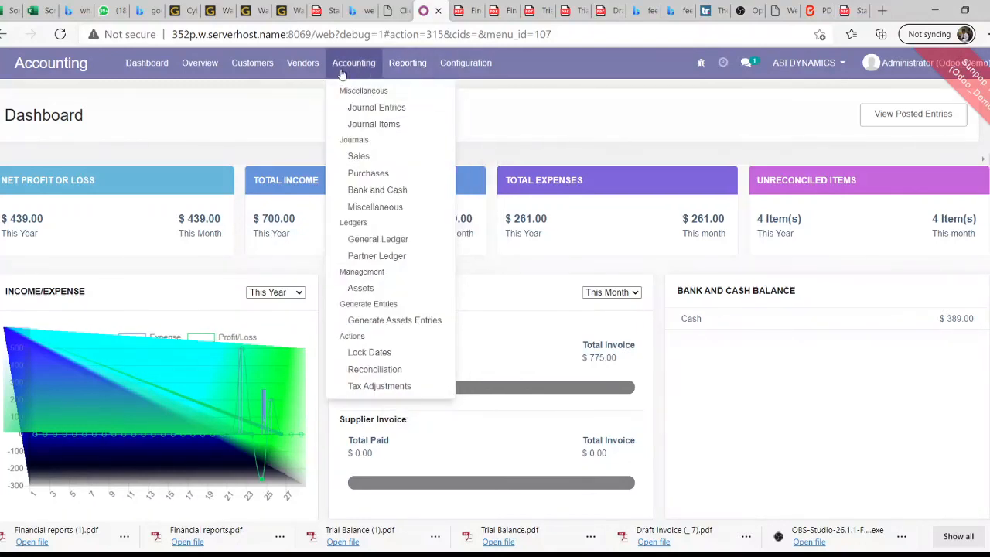
pyautogui.moveTo(239, 77)
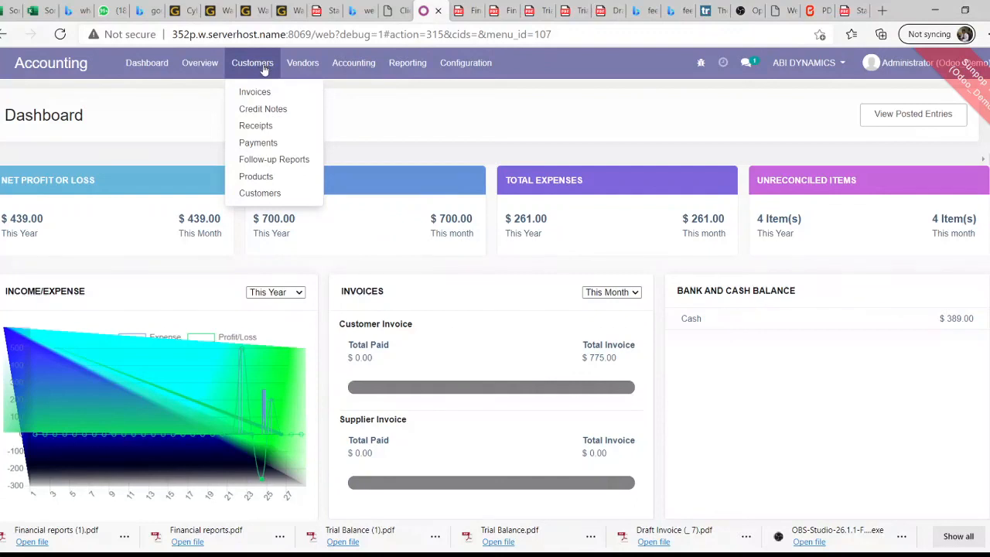
# From the Accounting Overview, open Reporting > Invoices Analysis on the Customer Invoices card
pyautogui.click(210, 70)
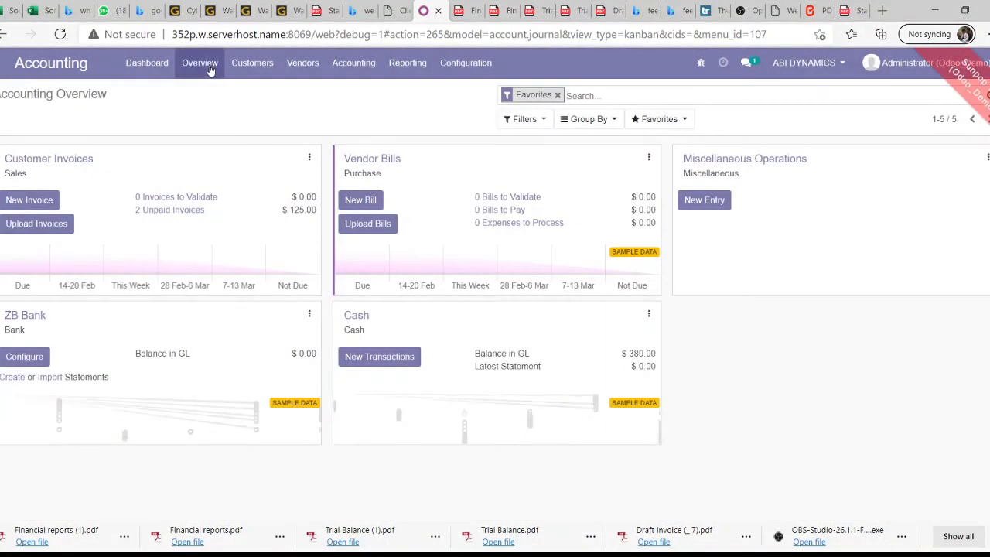
pyautogui.click(309, 158)
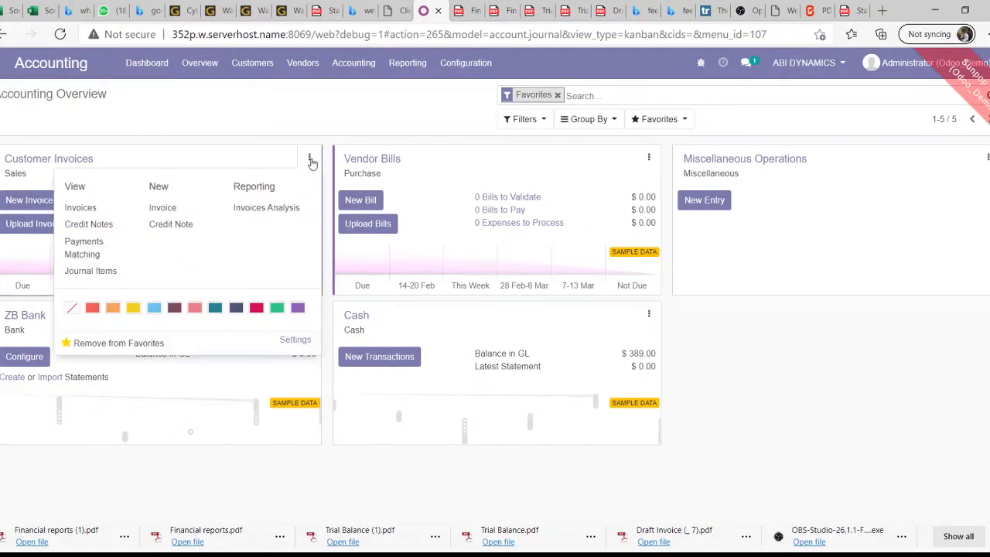
pyautogui.click(267, 209)
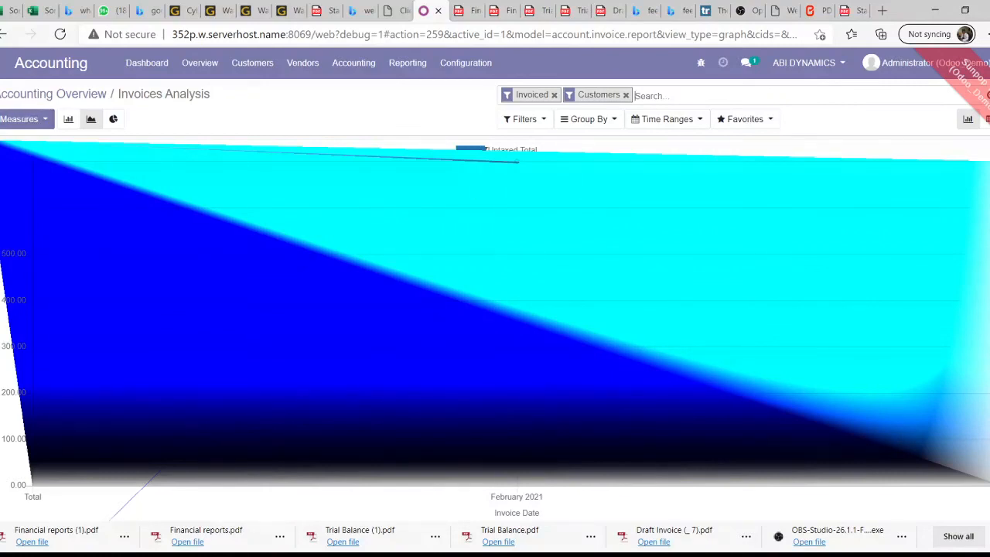
# Show Invoices Analysis as a pivot with February 2021 broken down by Bank Account
pyautogui.click(985, 120)
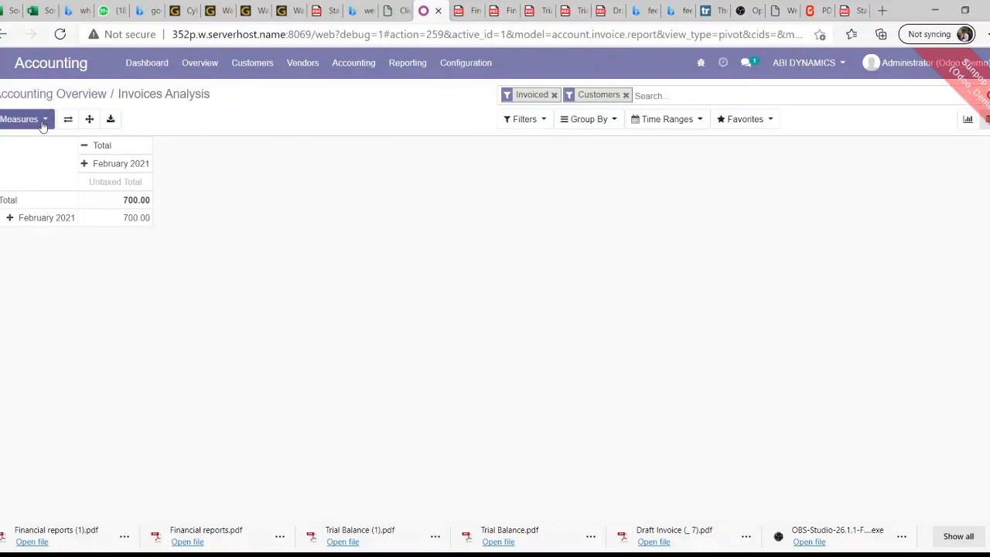
pyautogui.click(9, 220)
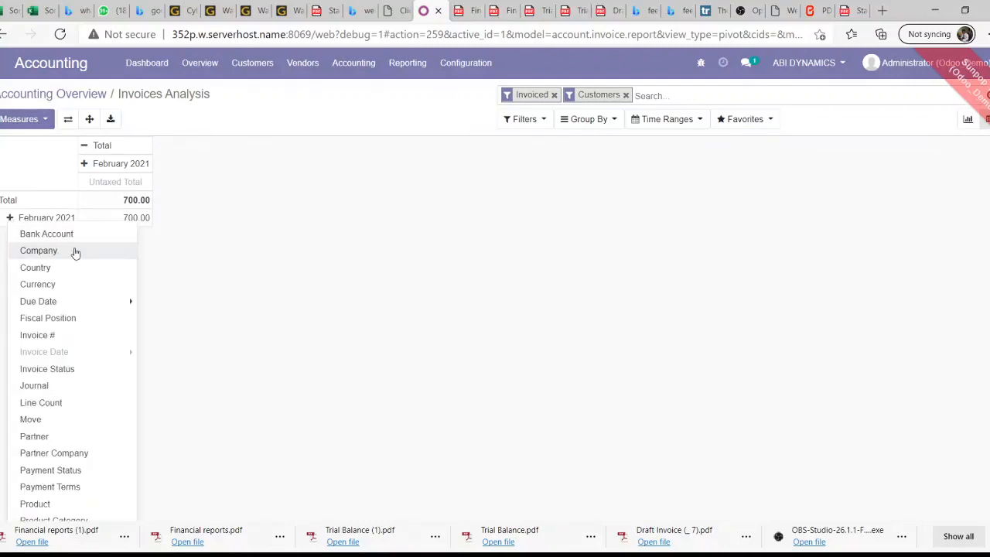
pyautogui.click(35, 234)
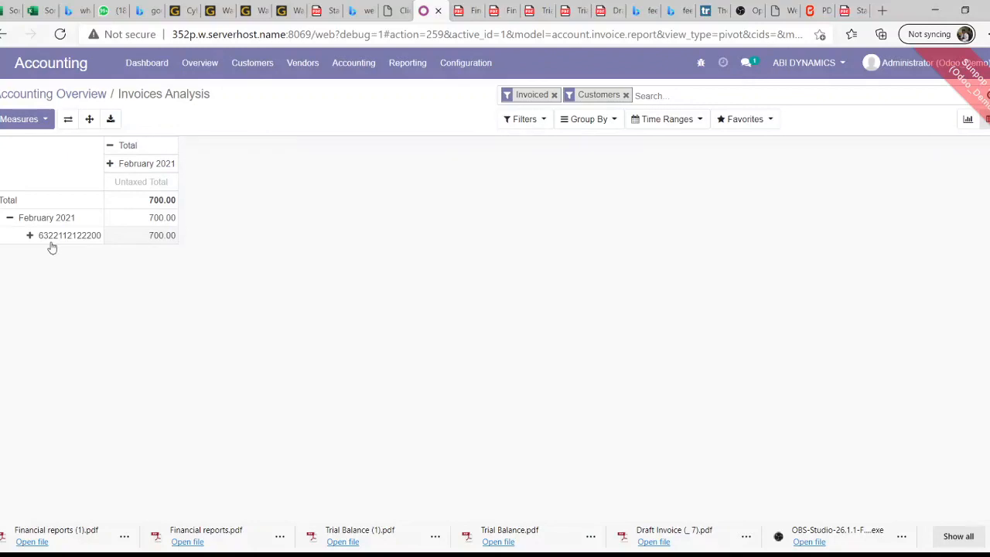
# Add the Average Price measure (350.00) to the pivot
pyautogui.click(31, 122)
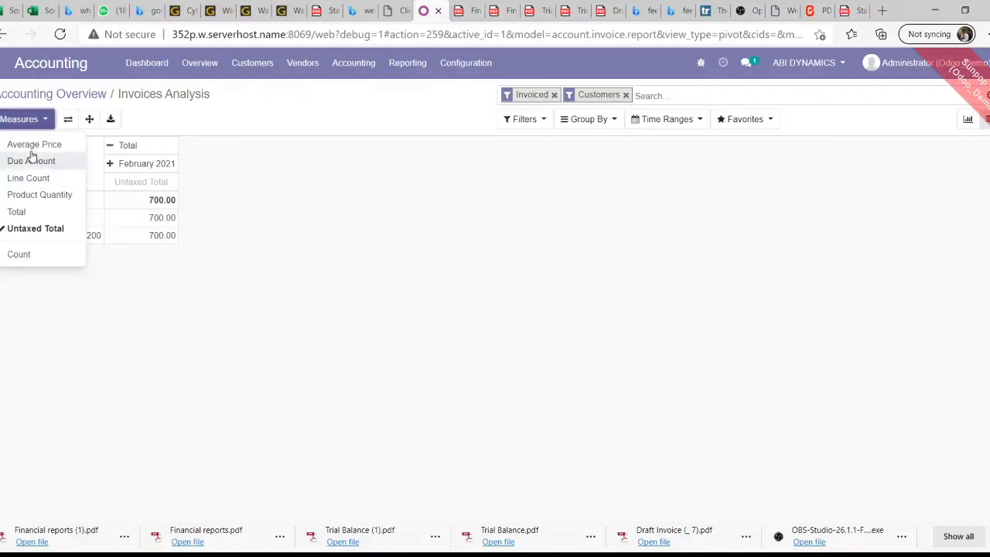
pyautogui.click(31, 147)
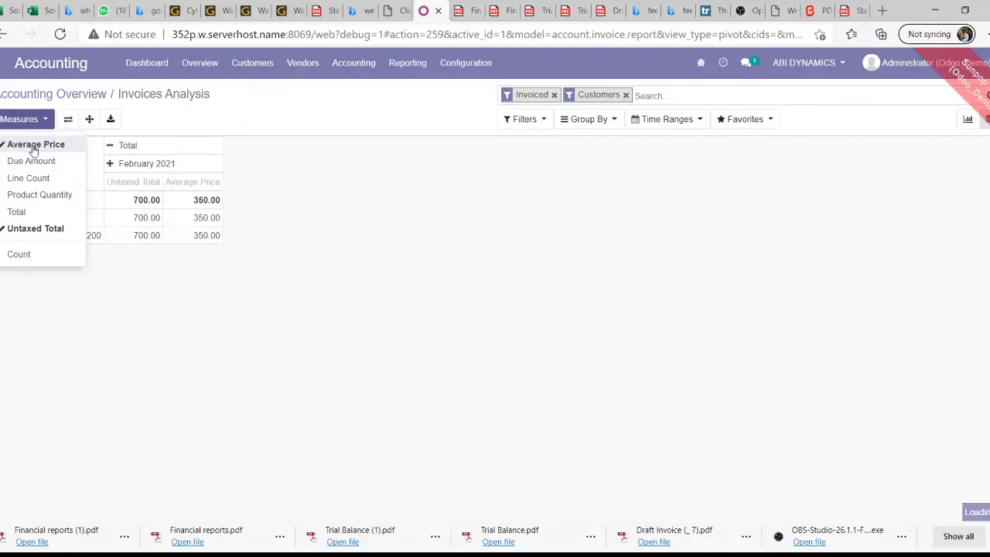
pyautogui.click(255, 276)
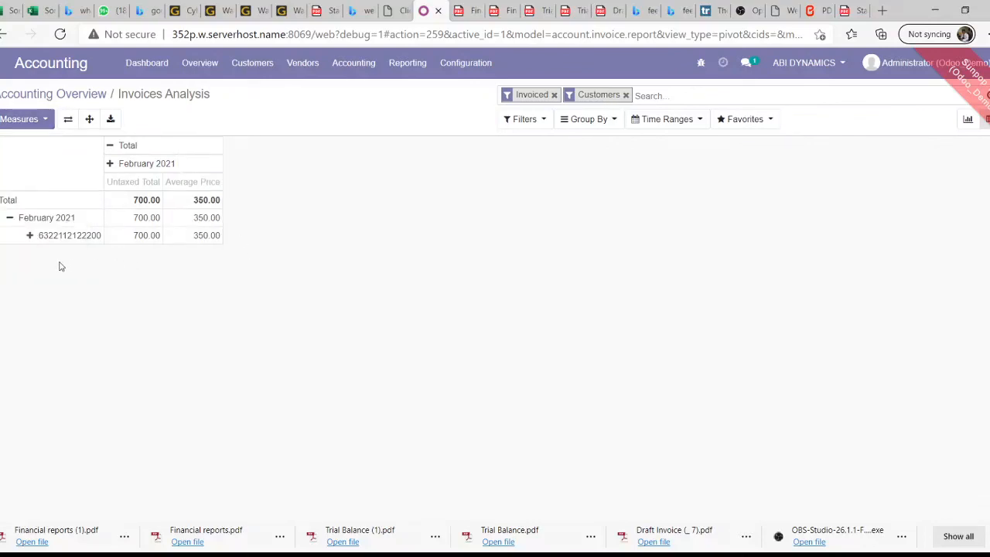
pyautogui.click(29, 236)
pyautogui.click(278, 251)
# Break the bank account row down by Partner, and Prince Edward High School by Country
pyautogui.click(30, 238)
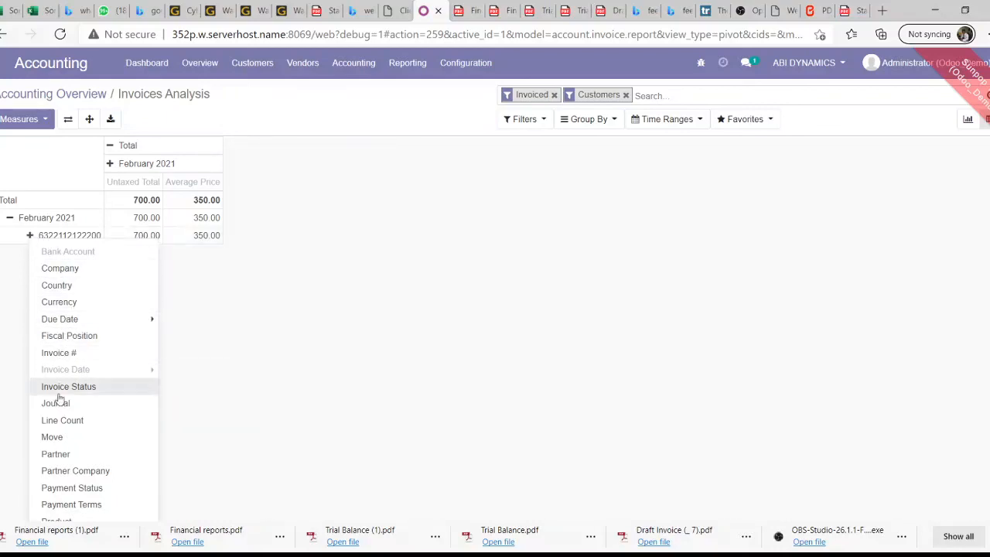
pyautogui.click(72, 454)
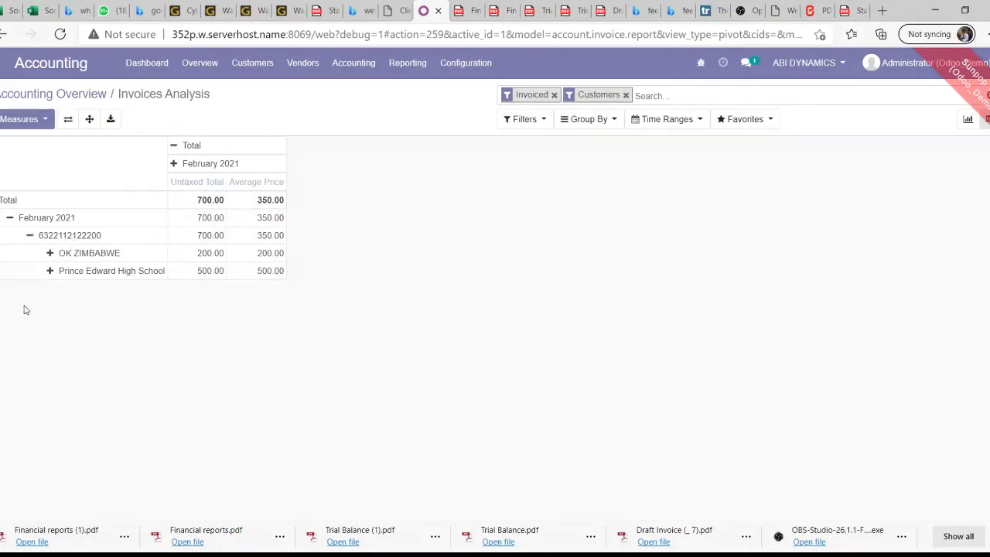
pyautogui.click(51, 271)
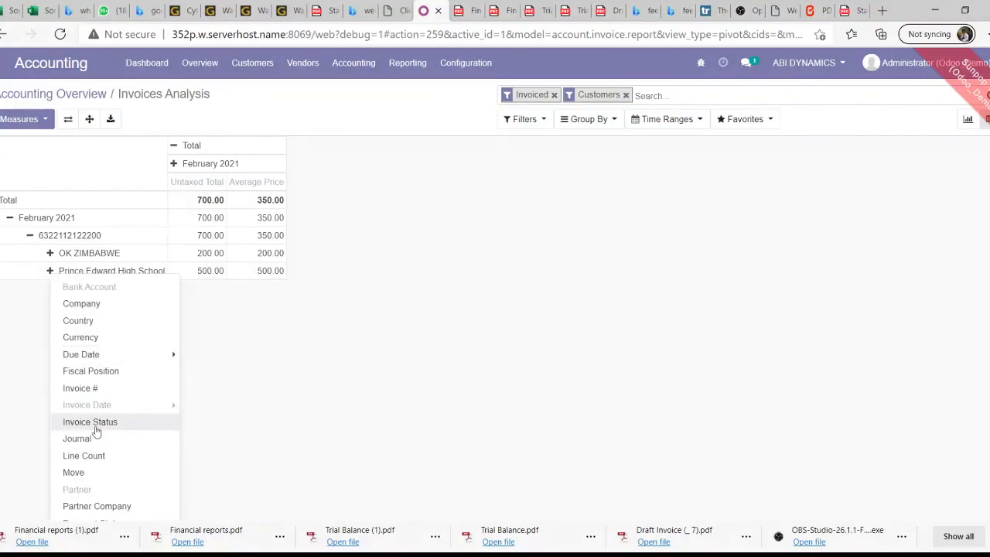
pyautogui.click(103, 325)
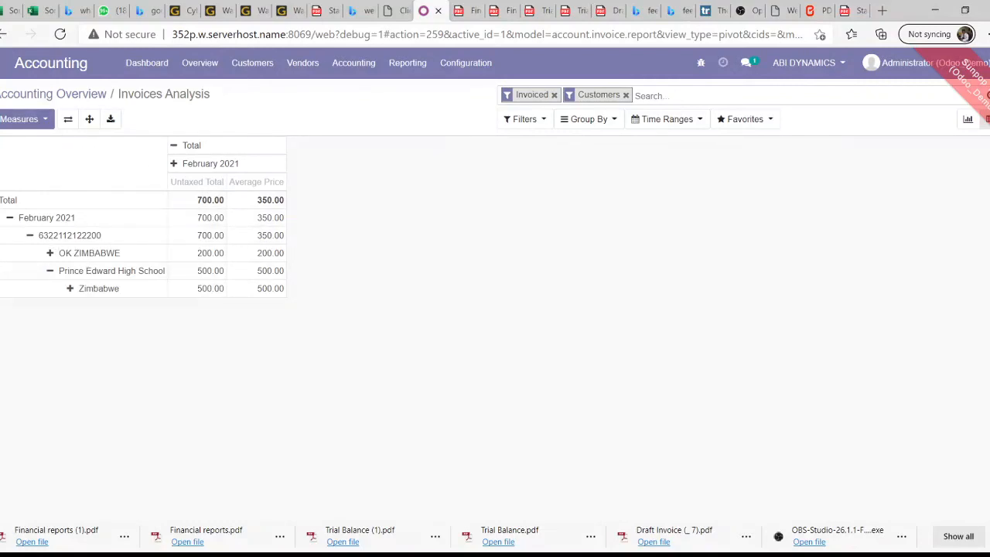
# Add the Due Amount measure (125.00) to the pivot
pyautogui.click(22, 120)
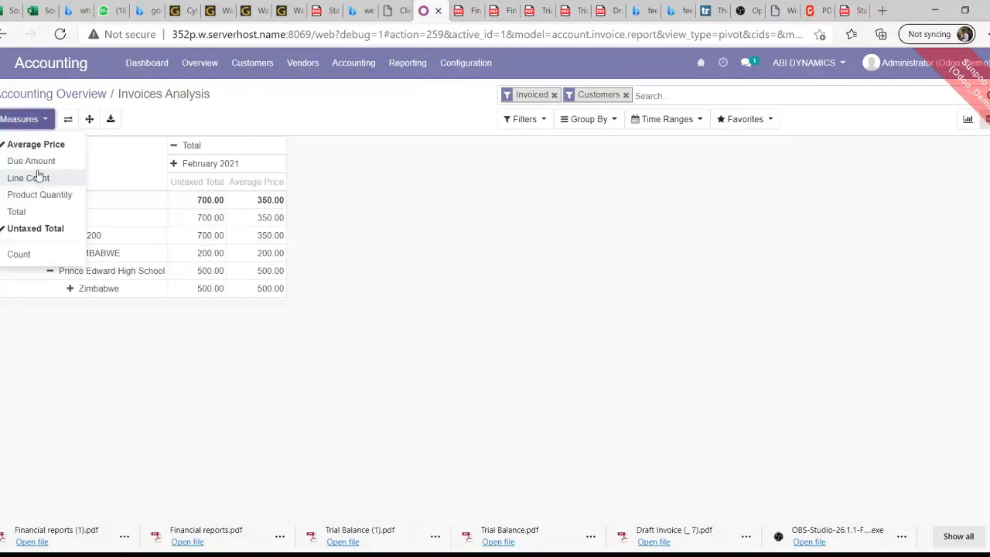
pyautogui.click(37, 177)
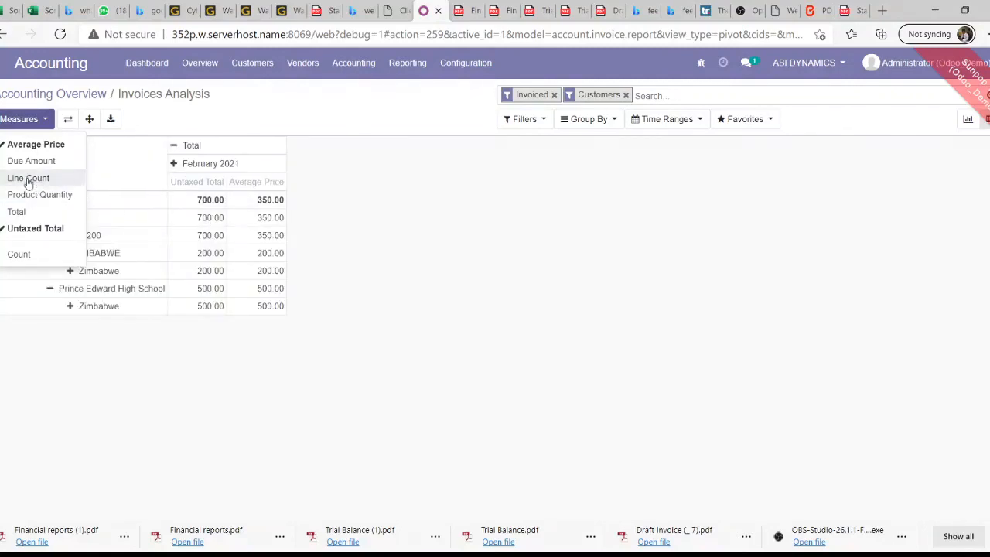
pyautogui.click(35, 166)
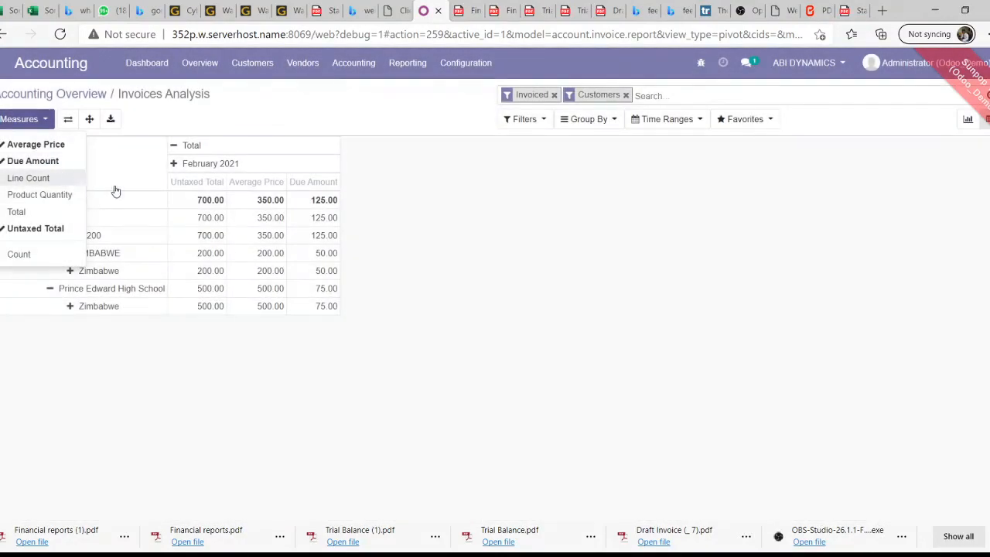
pyautogui.click(192, 348)
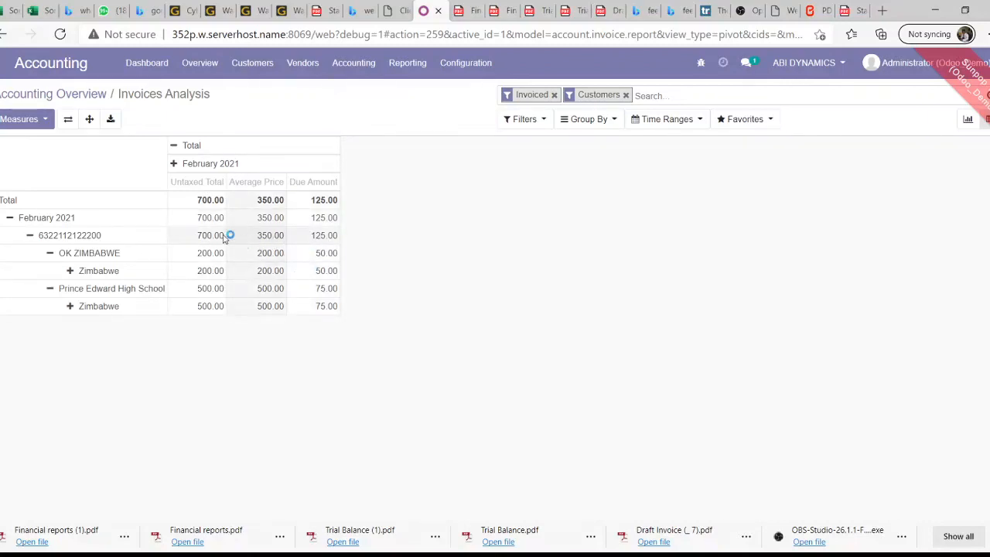
pyautogui.click(4, 124)
pyautogui.click(94, 355)
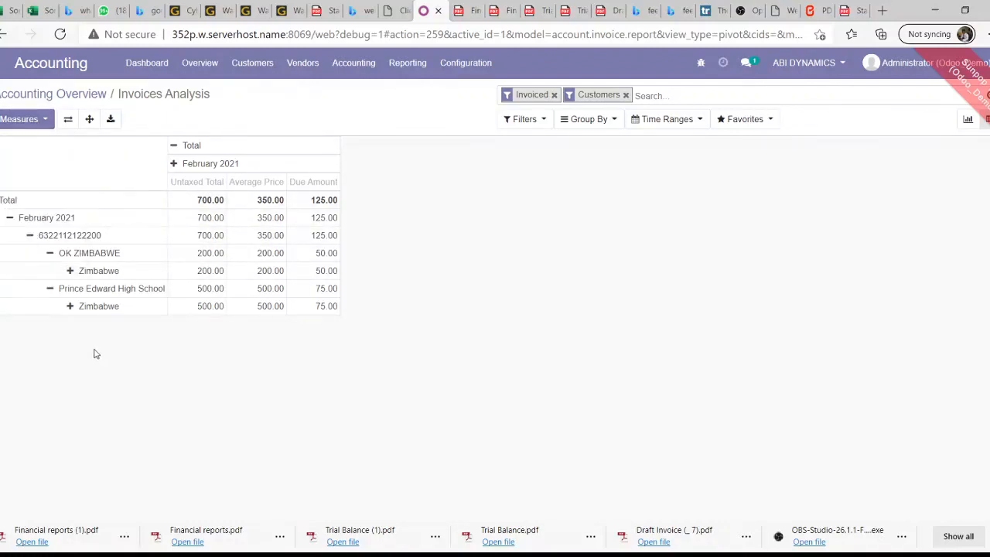